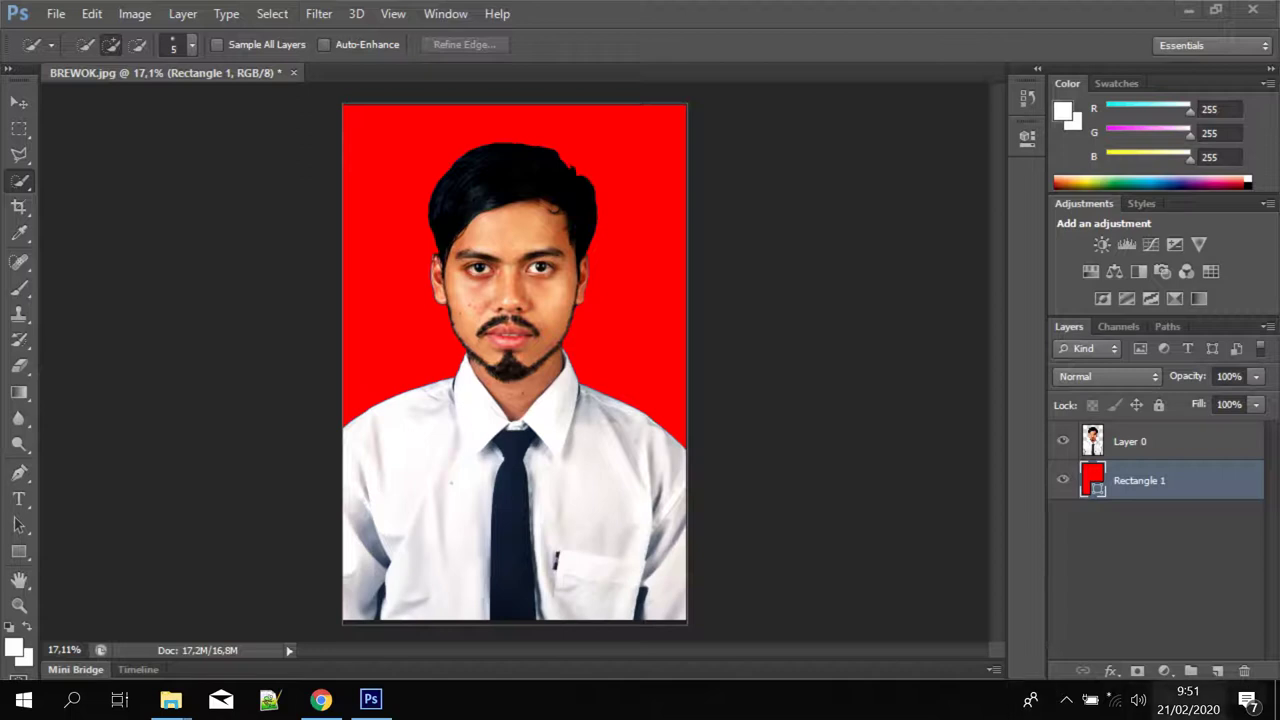
# Step: Reopen the BREWOK photo from the PHOTO folder
pyautogui.click(1066, 699)
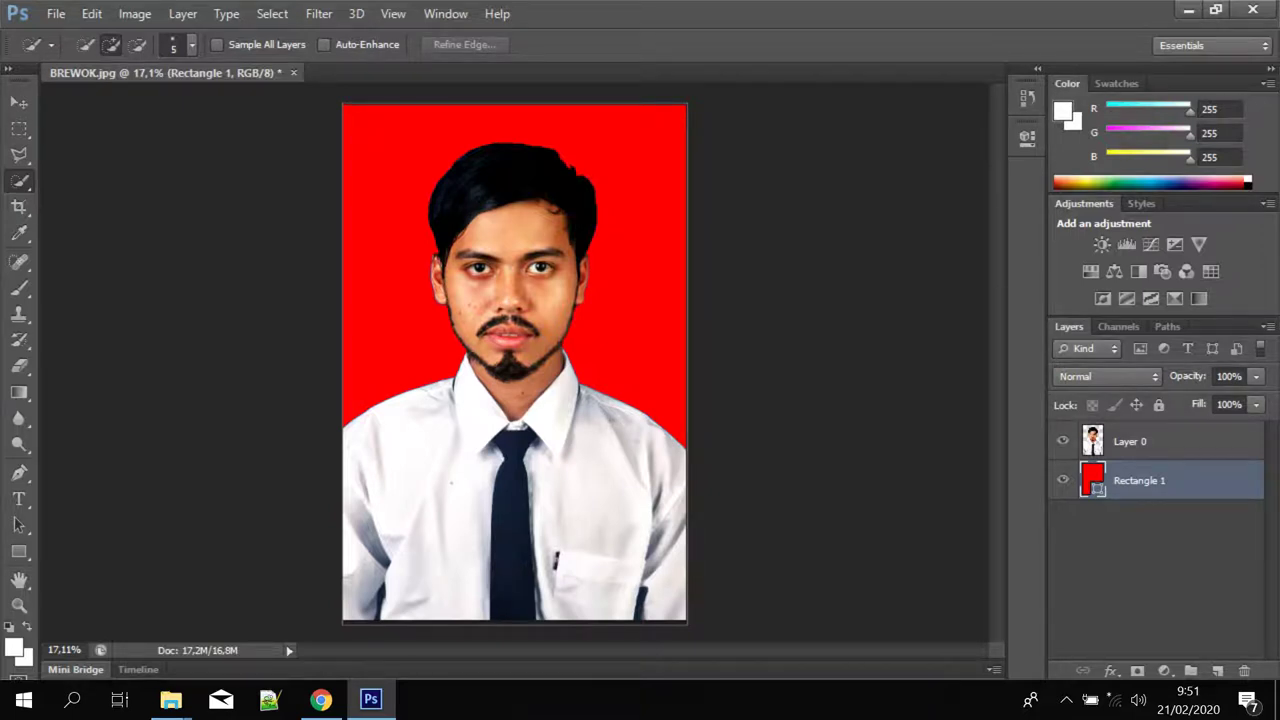
pyautogui.click(56, 13)
pyautogui.click(75, 53)
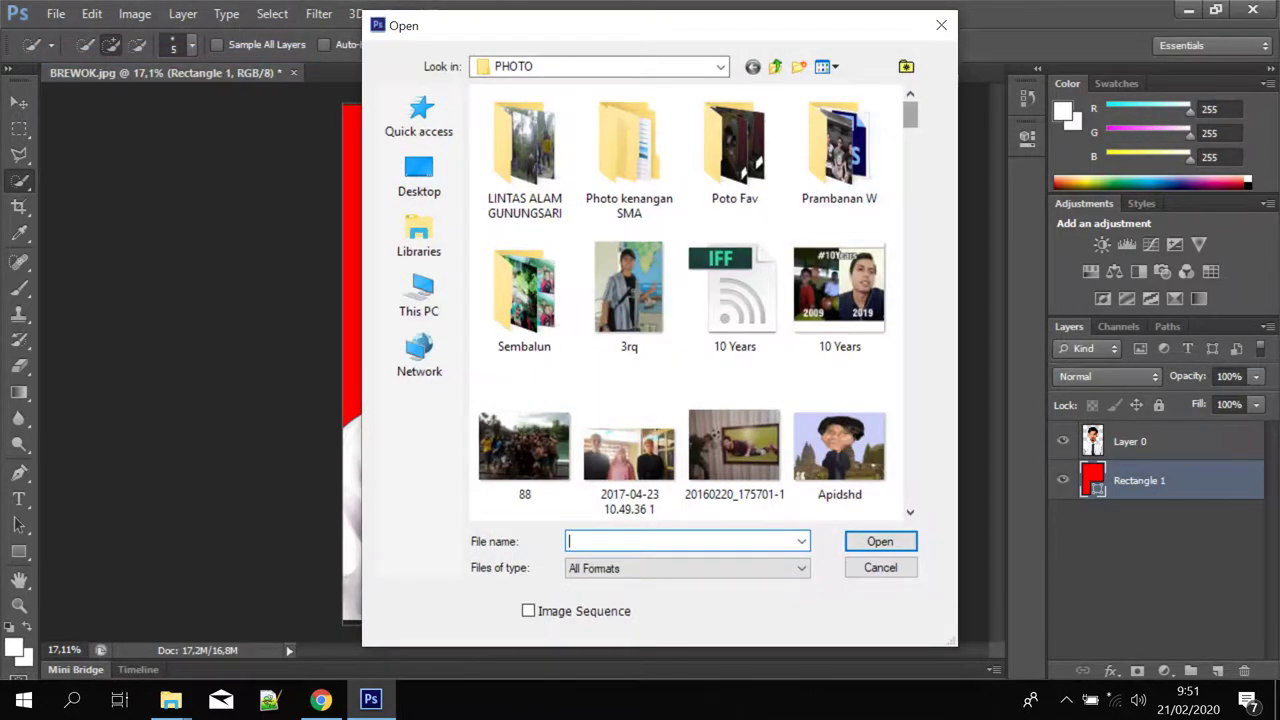
pyautogui.scroll(-5, 690, 300)
pyautogui.scroll(2, 682, 303)
pyautogui.scroll(-5, 682, 303)
pyautogui.scroll(-3, 682, 303)
pyautogui.scroll(1, 682, 303)
pyautogui.scroll(3, 690, 300)
pyautogui.scroll(3, 690, 300)
pyautogui.scroll(3, 690, 300)
pyautogui.scroll(1, 690, 300)
pyautogui.scroll(2, 690, 300)
pyautogui.scroll(2, 690, 300)
pyautogui.scroll(1, 690, 300)
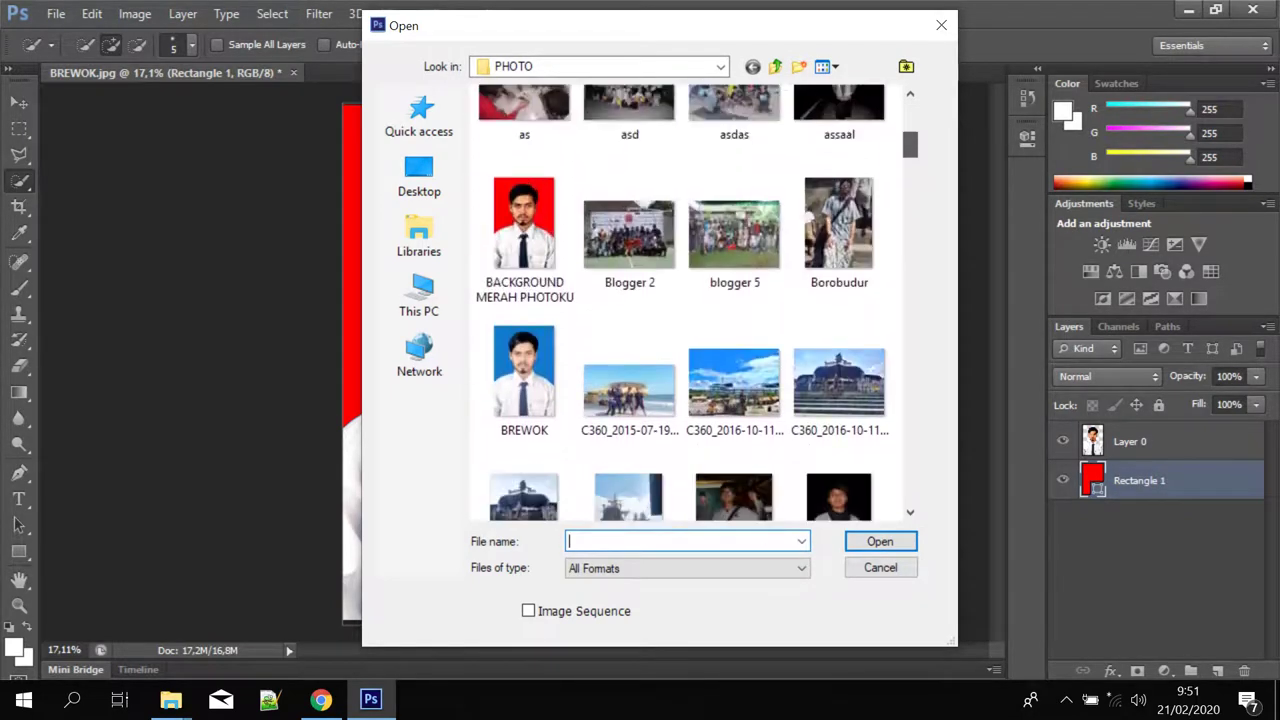
pyautogui.click(505, 340)
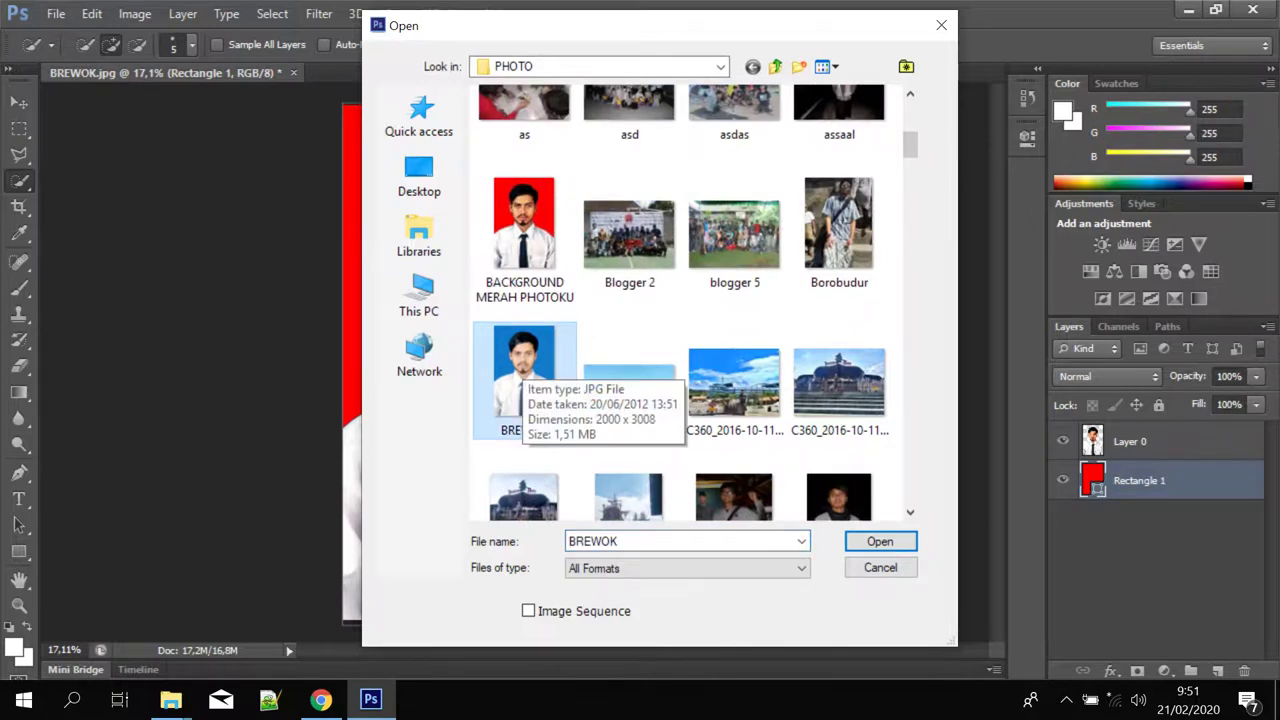
pyautogui.doubleClick(505, 340)
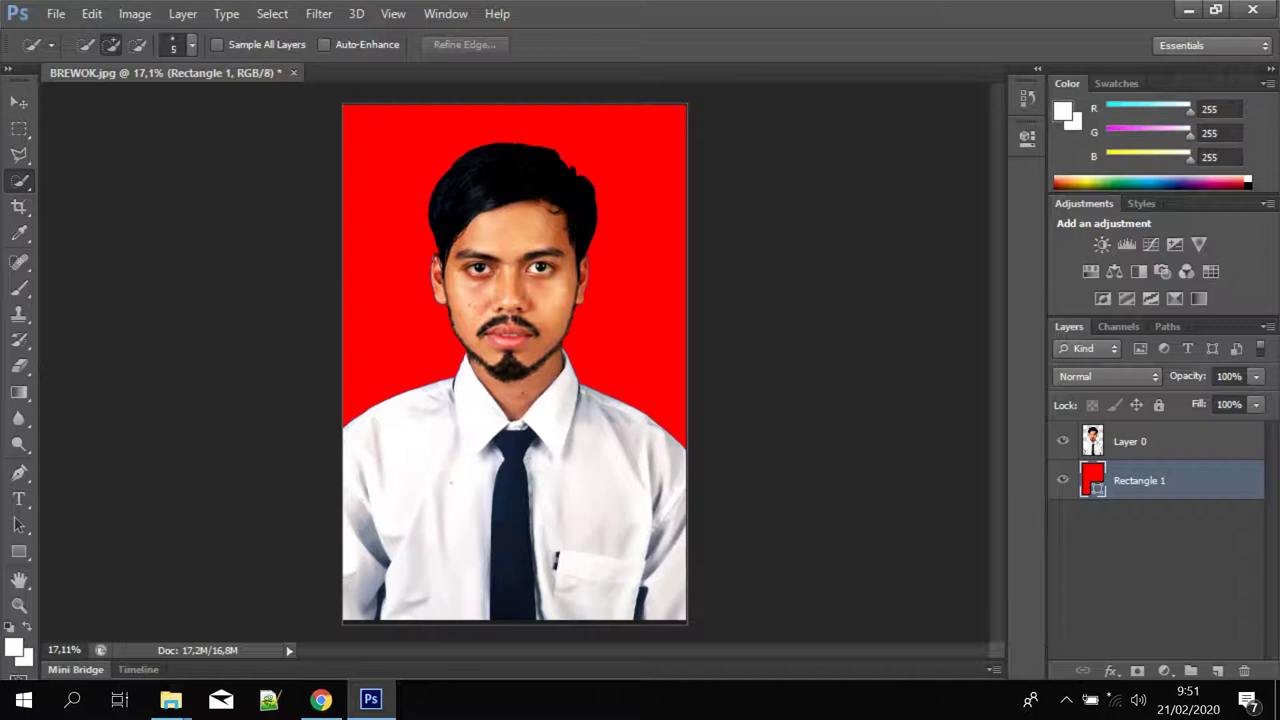
# Step: Open BREWOK from the PHOTO folder again, then close the BREWOK.jpg document window
pyautogui.click(56, 14)
pyautogui.click(78, 55)
pyautogui.scroll(-3, 690, 300)
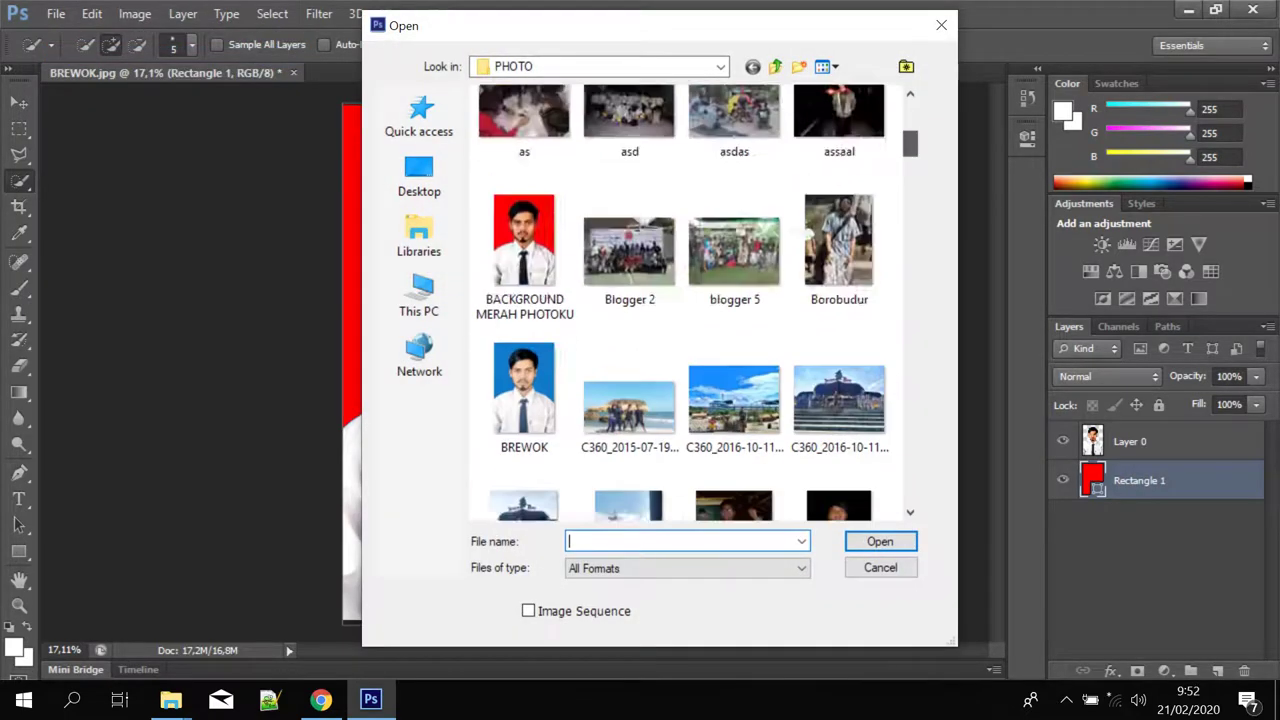
pyautogui.scroll(-2, 690, 300)
pyautogui.doubleClick(523, 206)
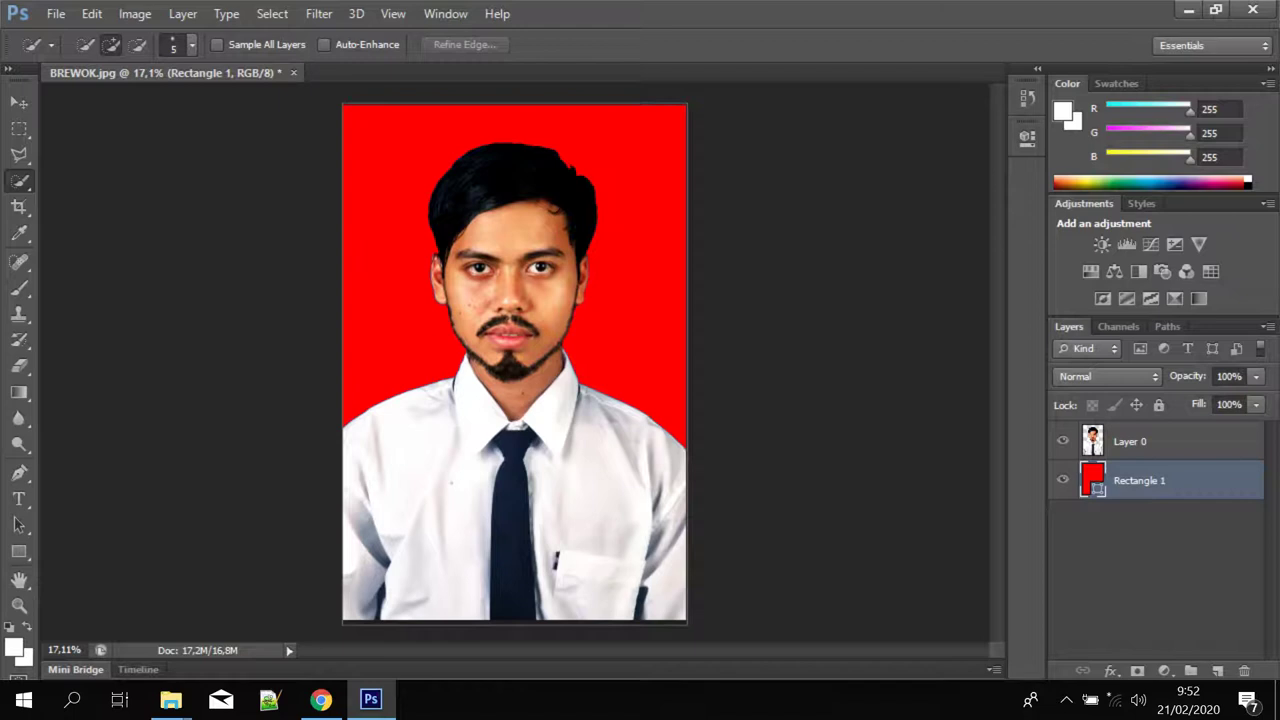
pyautogui.click(293, 72)
# Step: Discard the red edit, open the original blue-background BREWOK.jpg, and begin unlocking its Background layer
pyautogui.press('Return')
pyautogui.click(56, 14)
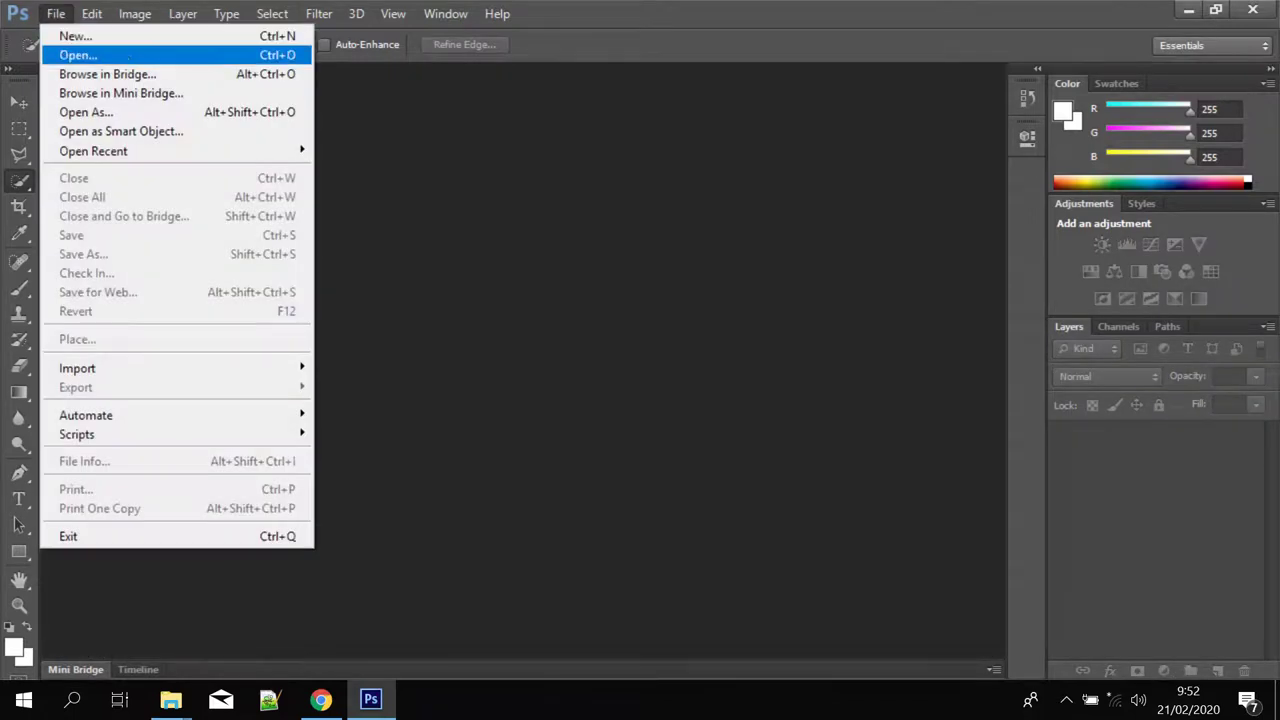
pyautogui.click(70, 54)
pyautogui.scroll(-5, 640, 300)
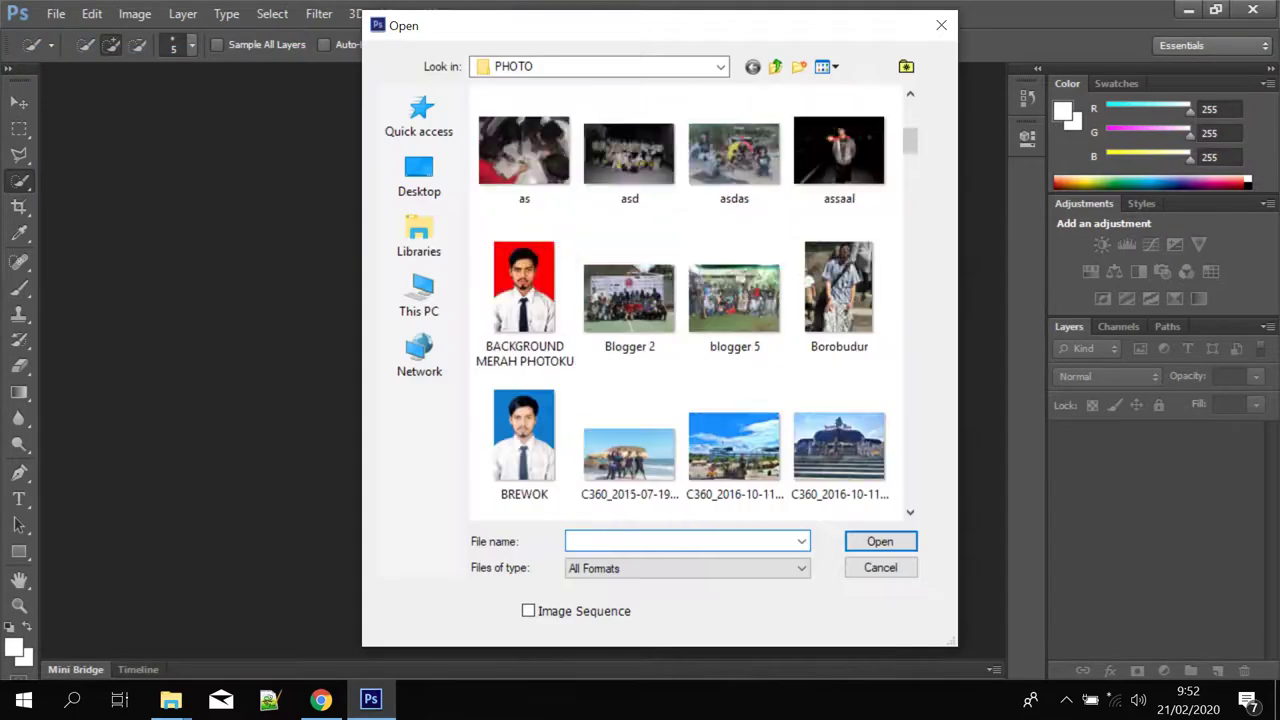
pyautogui.click(524, 440)
pyautogui.click(880, 541)
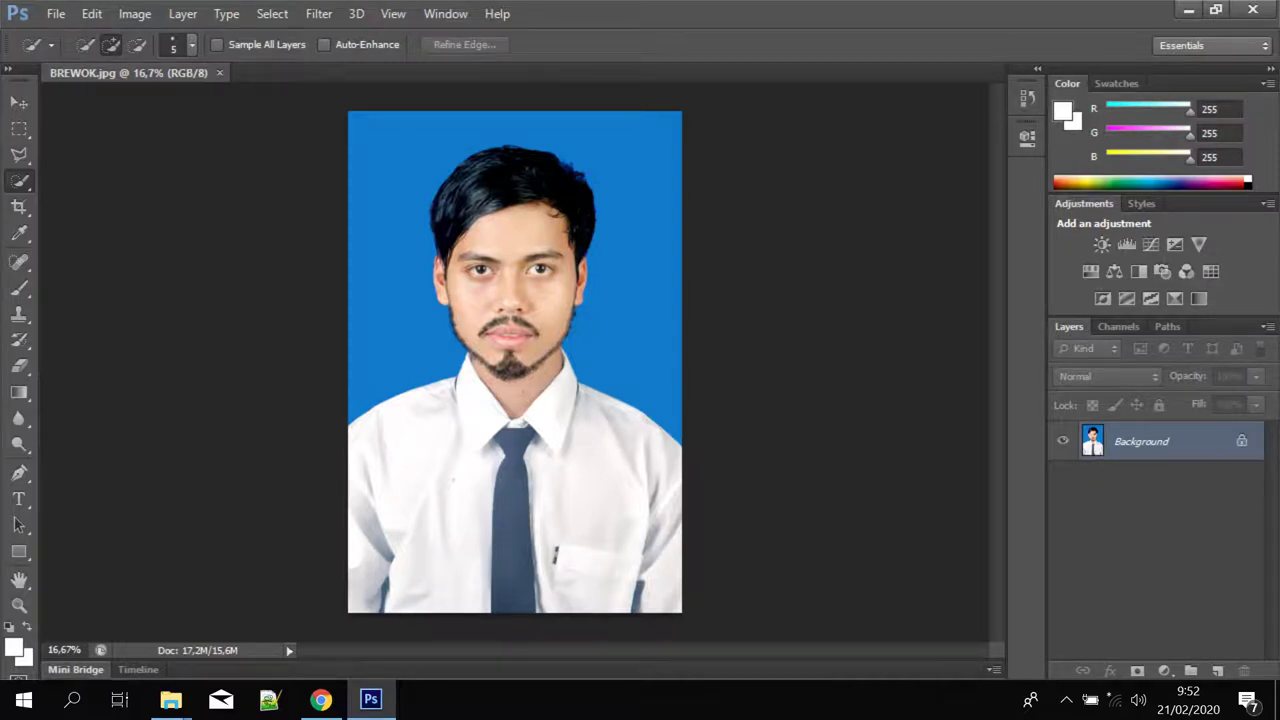
pyautogui.doubleClick(1241, 441)
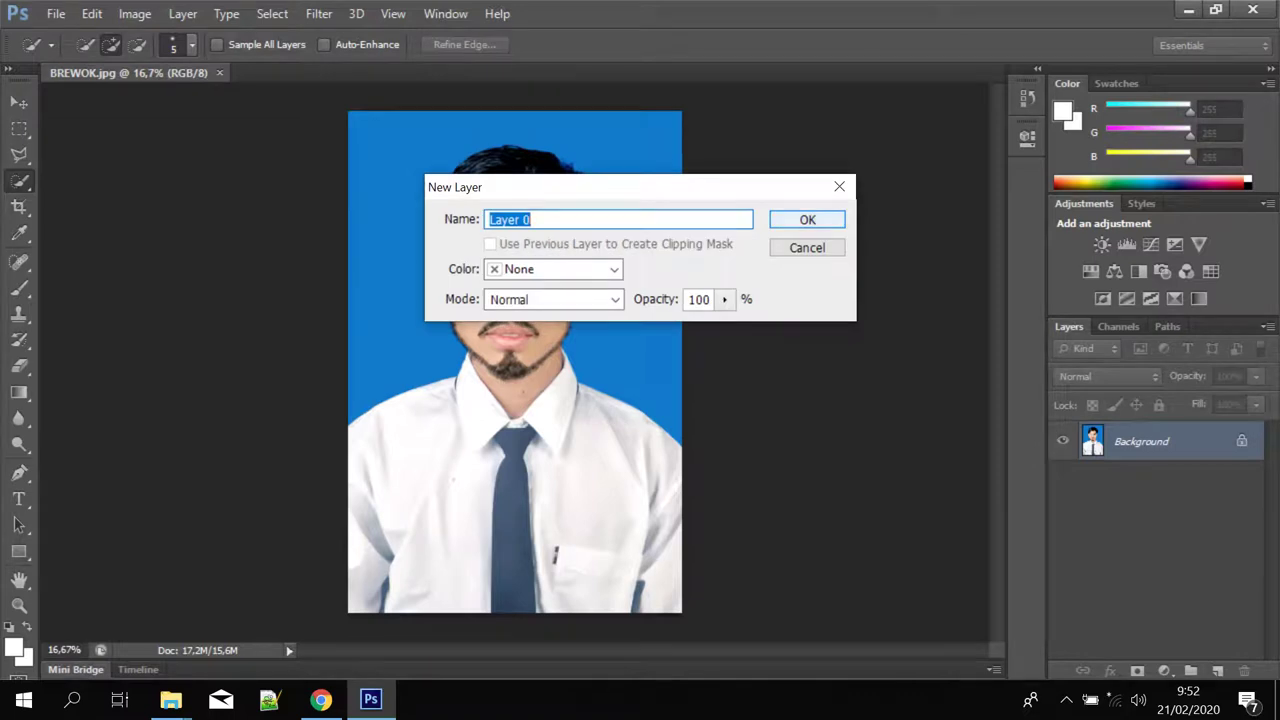
# Step: Rename the new layer from Layer 0 to Layer 1 and confirm
pyautogui.press('Right')
pyautogui.press('BackSpace')
pyautogui.write('1')
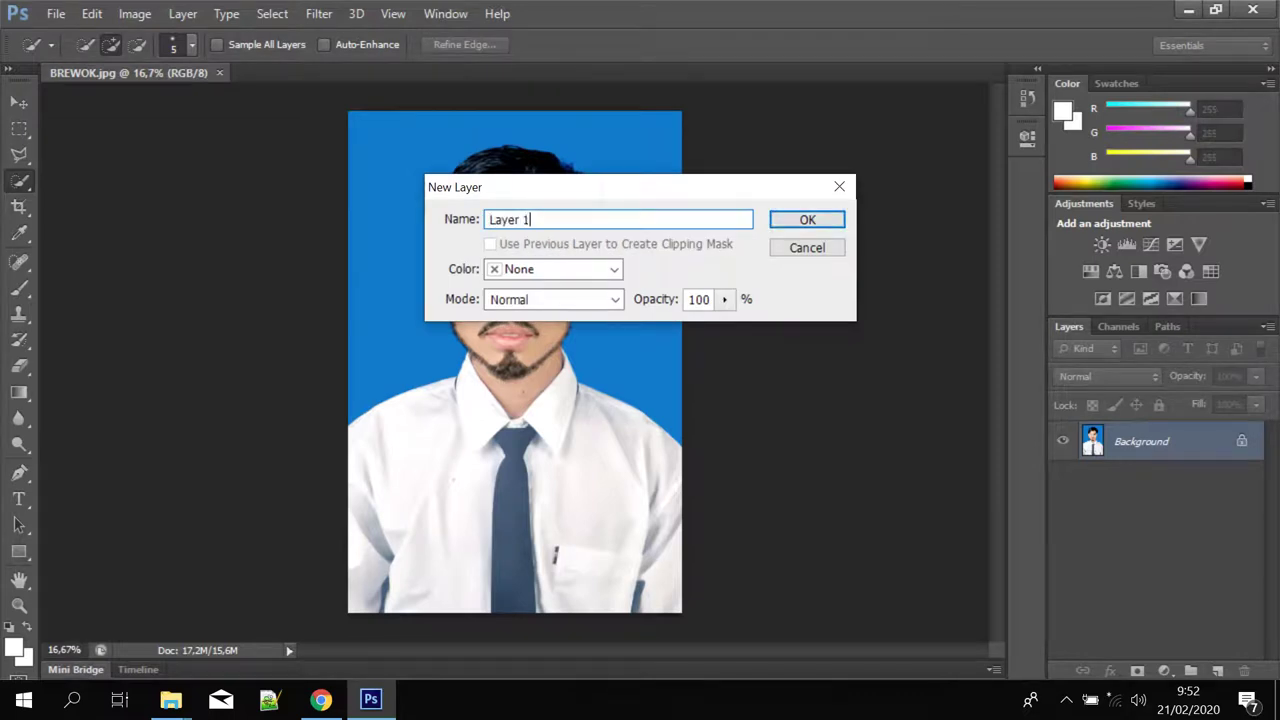
pyautogui.press('Return')
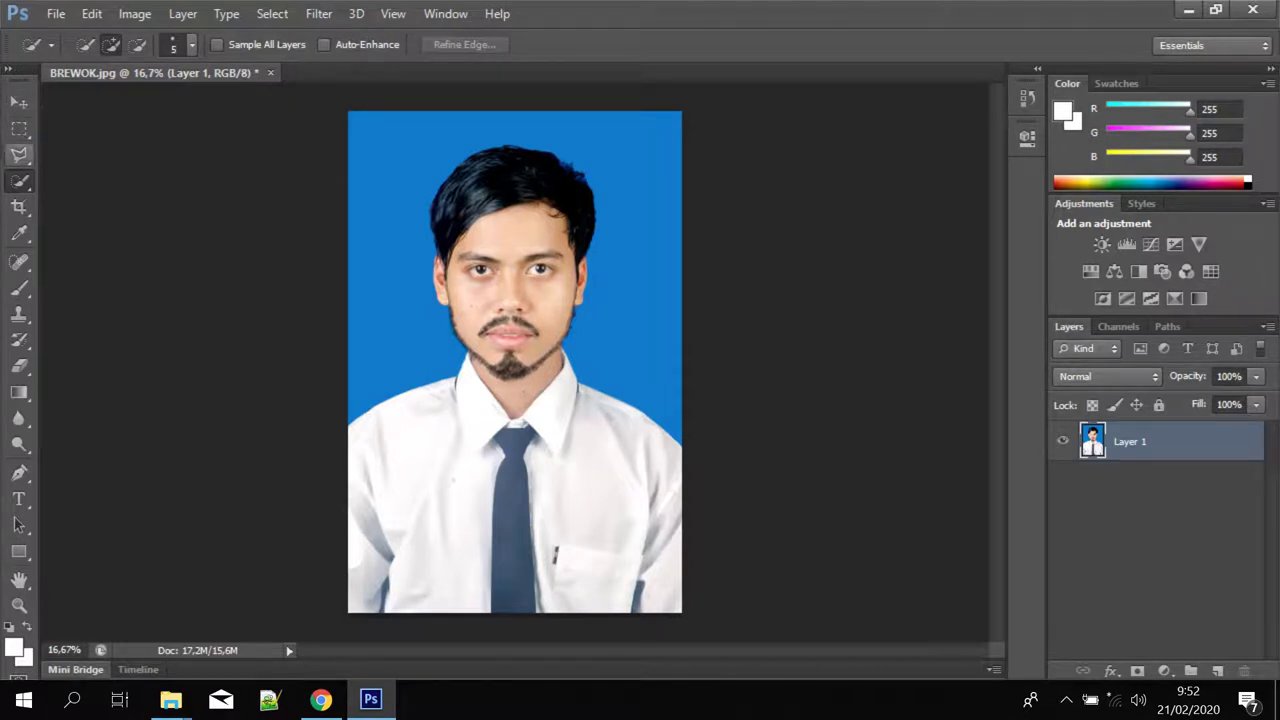
# Step: Switch from the Quick Selection tool to the Magic Wand Tool
pyautogui.rightClick(19, 180)
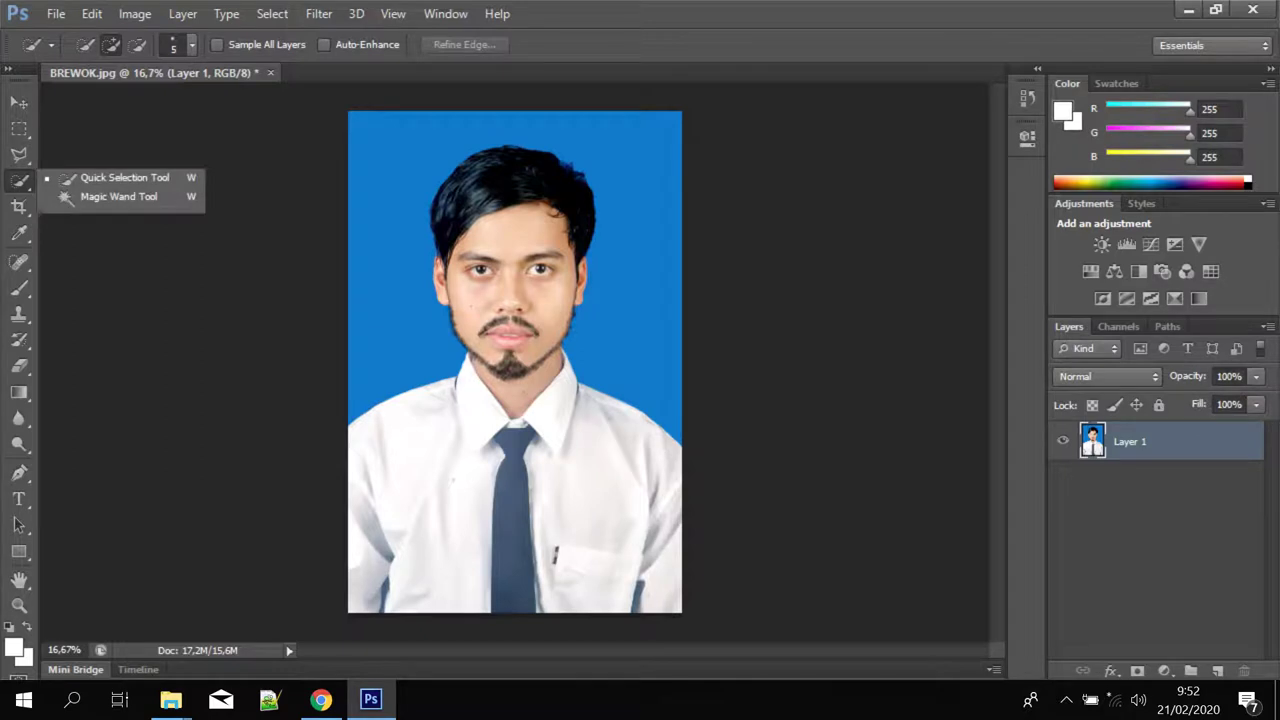
pyautogui.press('v')
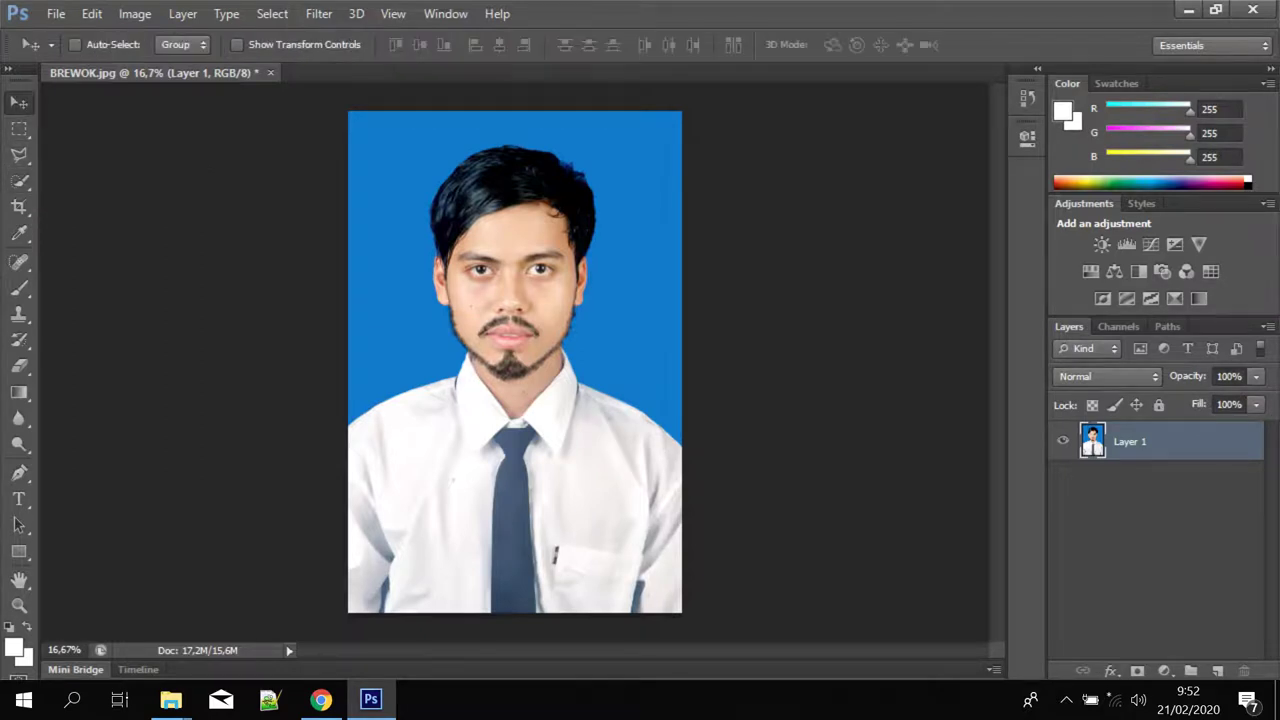
pyautogui.press('w')
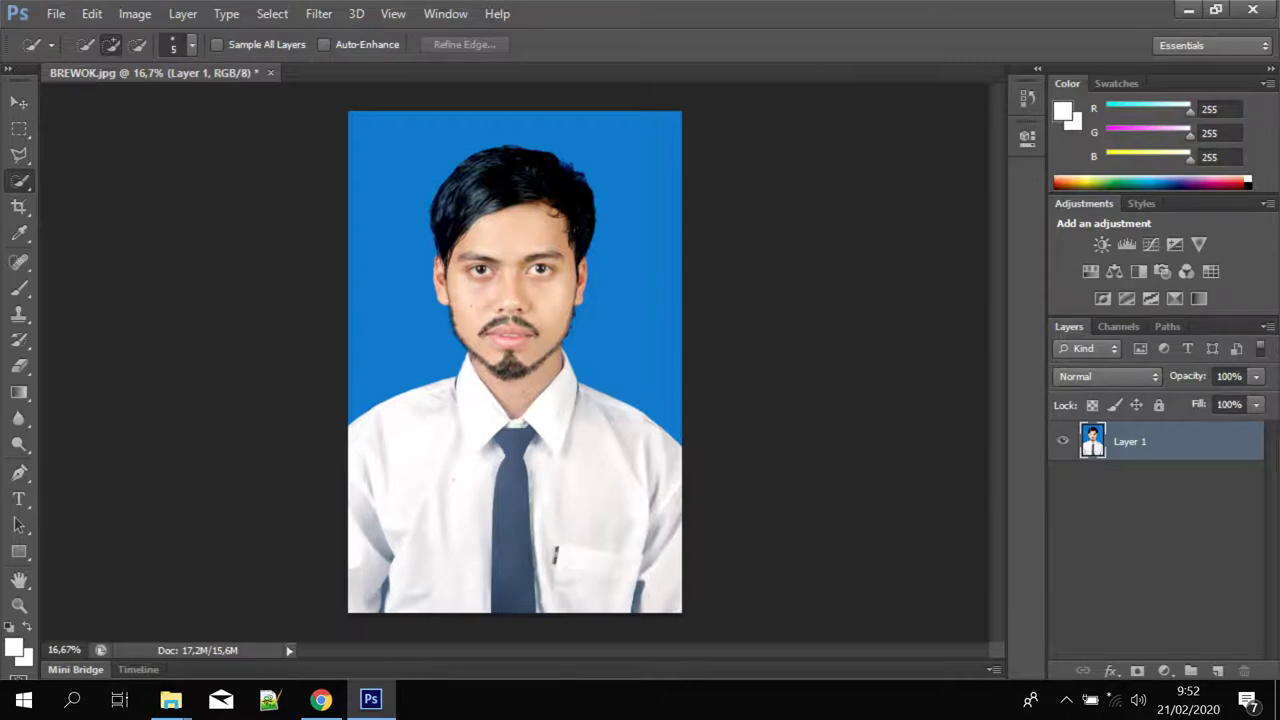
pyautogui.rightClick(19, 180)
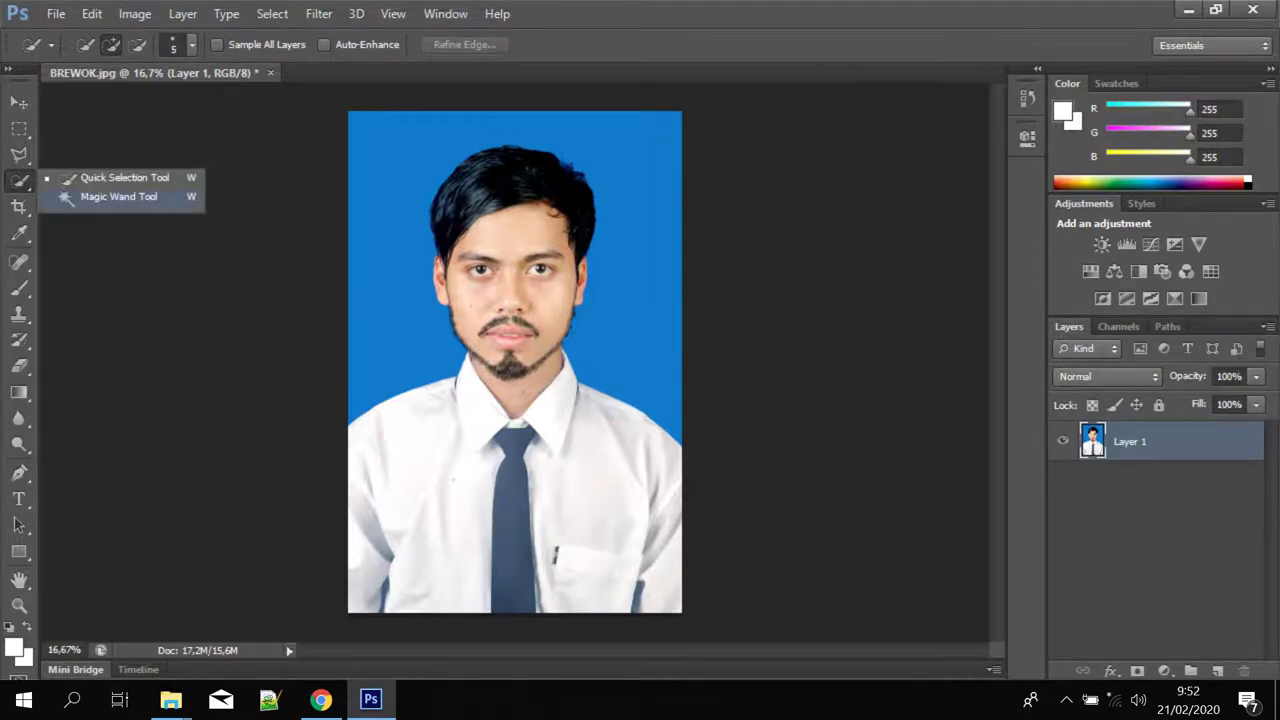
pyautogui.click(118, 196)
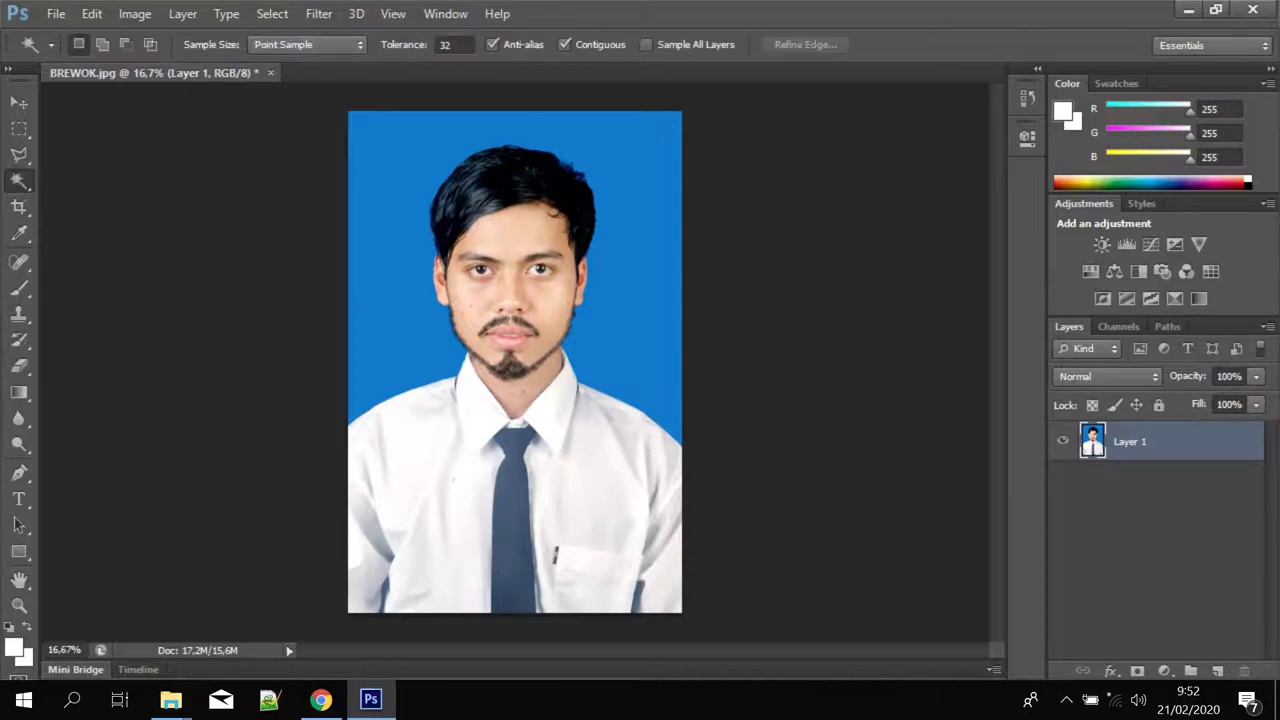
# Step: Select the blue backdrop around the person with the Magic Wand
pyautogui.rightClick(19, 180)
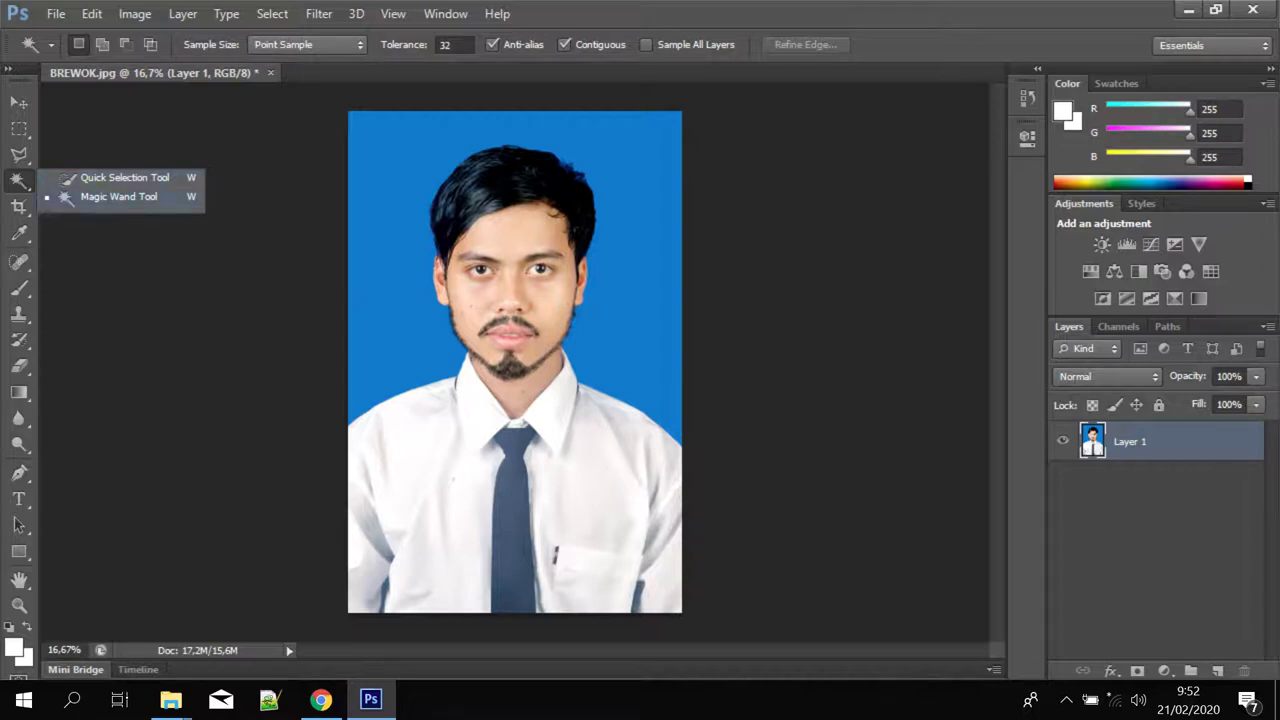
pyautogui.click(118, 196)
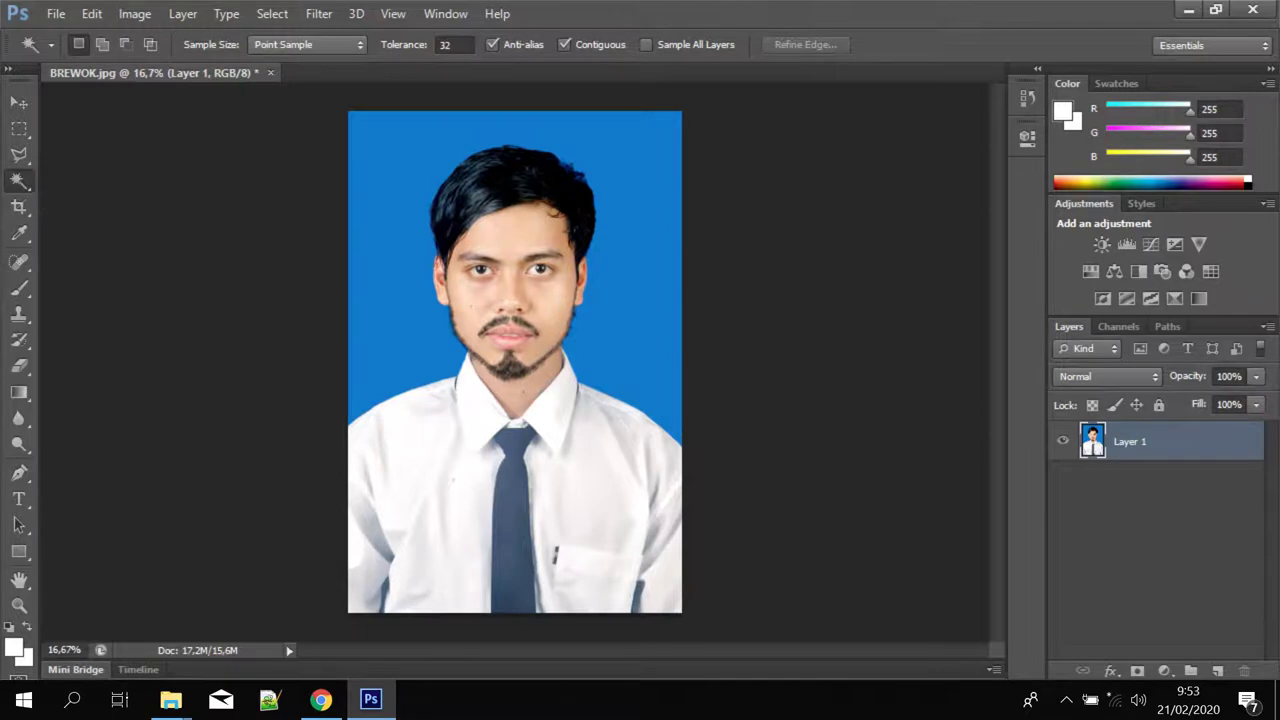
pyautogui.rightClick(19, 180)
pyautogui.click(118, 196)
pyautogui.rightClick(19, 180)
pyautogui.click(118, 196)
pyautogui.scroll(2, 451, 196)
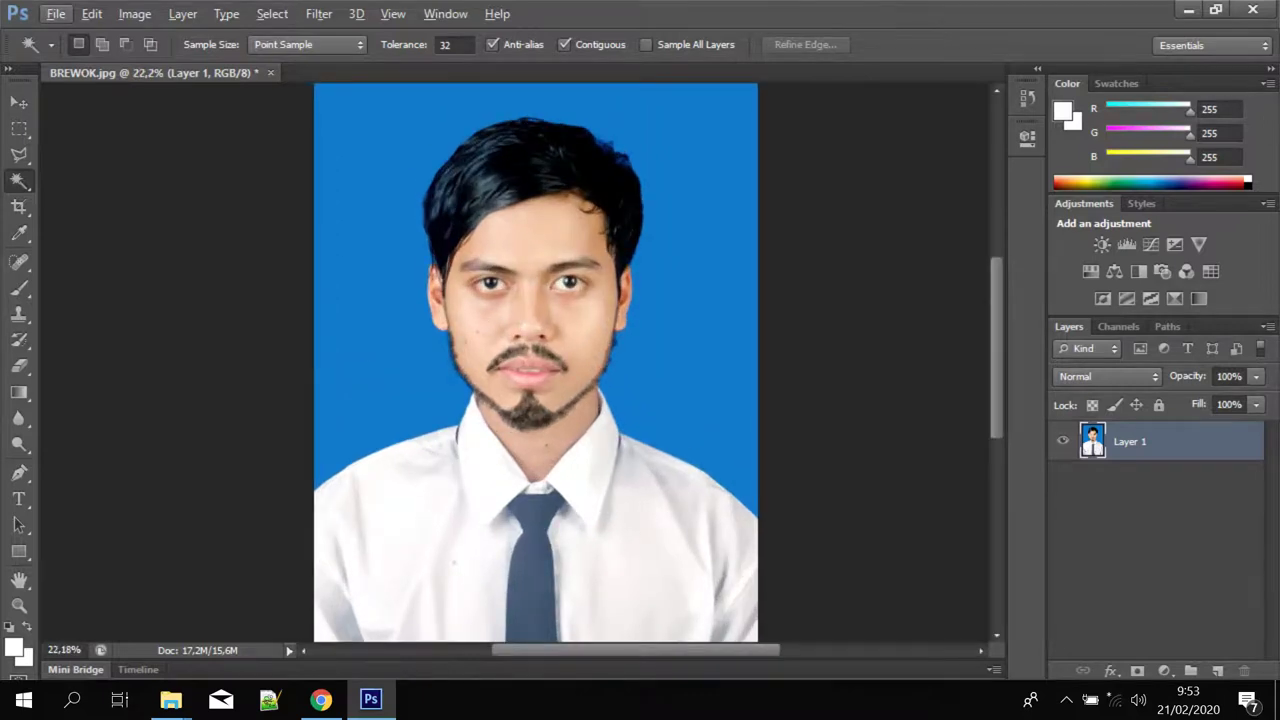
pyautogui.click(380, 200)
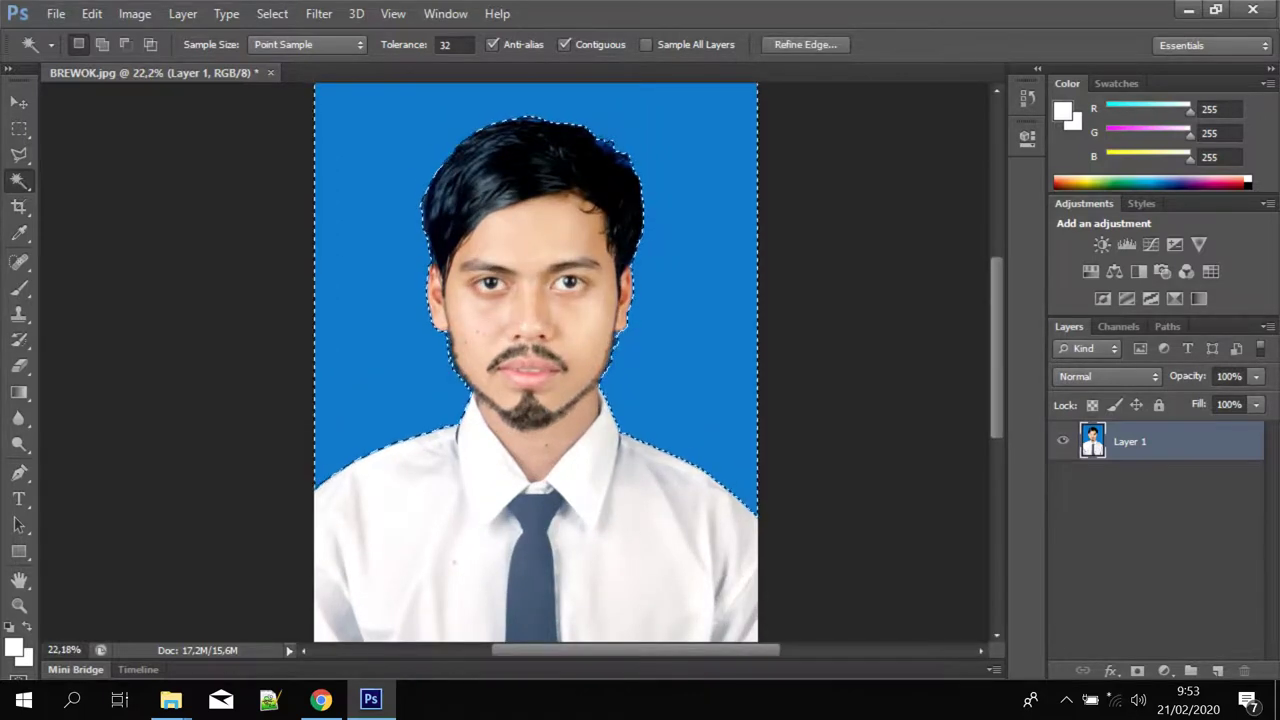
# Step: Feather the blue-background selection by 3 pixels and delete it to transparency
pyautogui.scroll(-1, 515, 360)
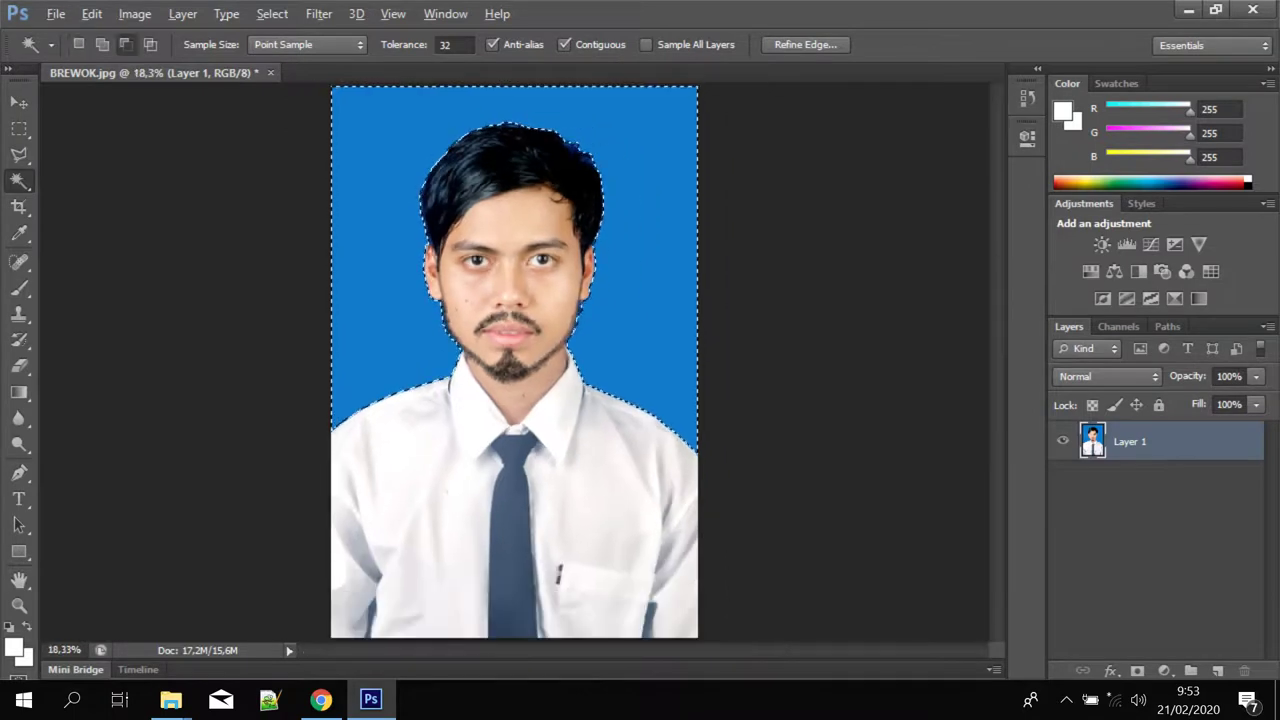
pyautogui.rightClick(617, 141)
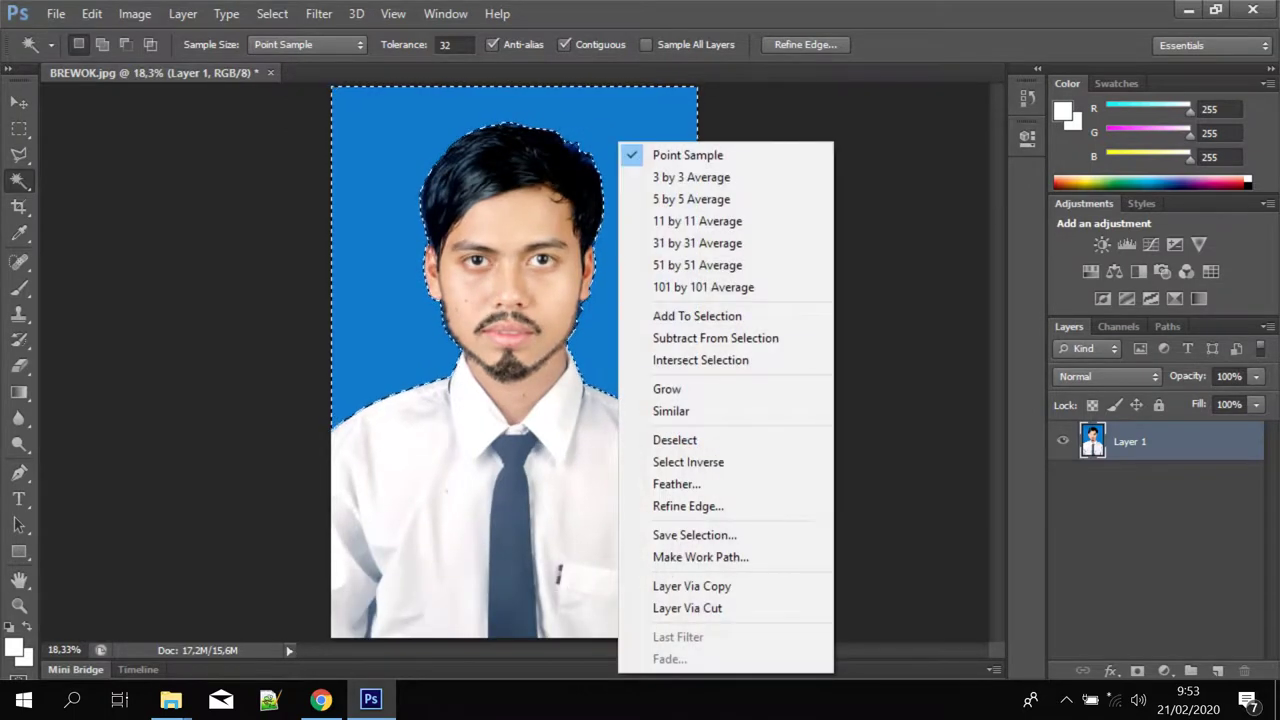
pyautogui.click(676, 484)
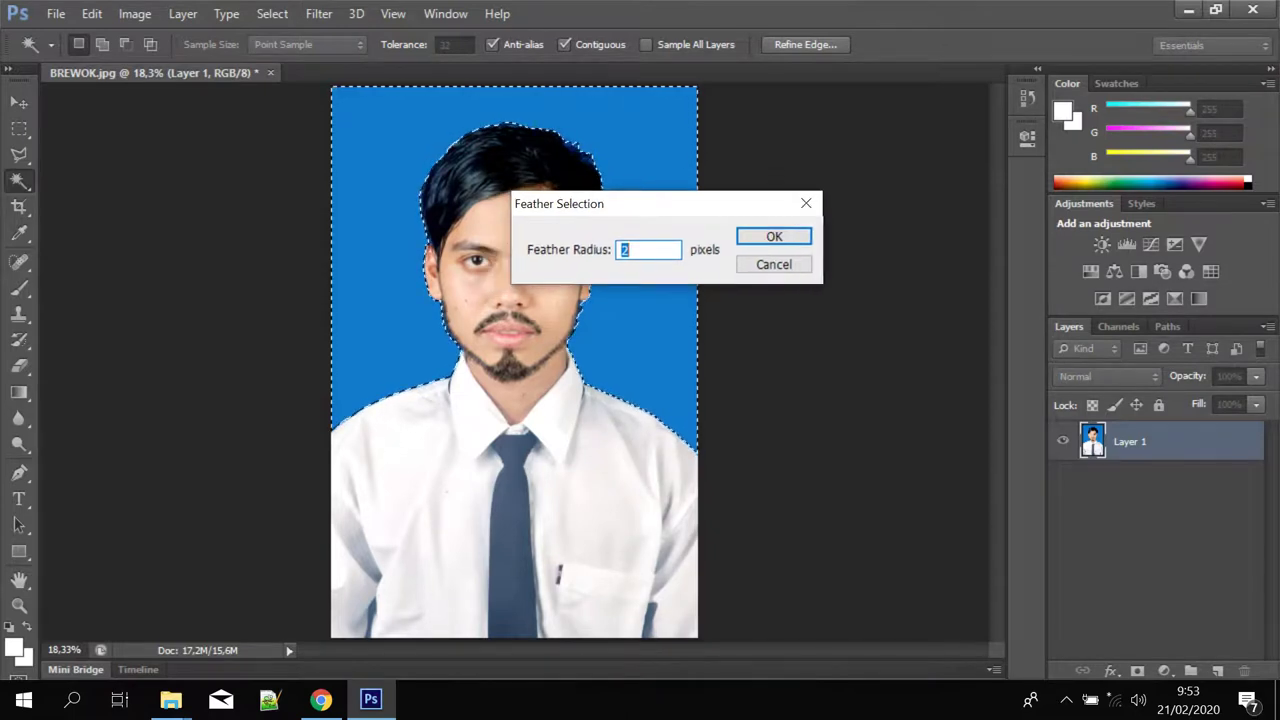
pyautogui.write('1')
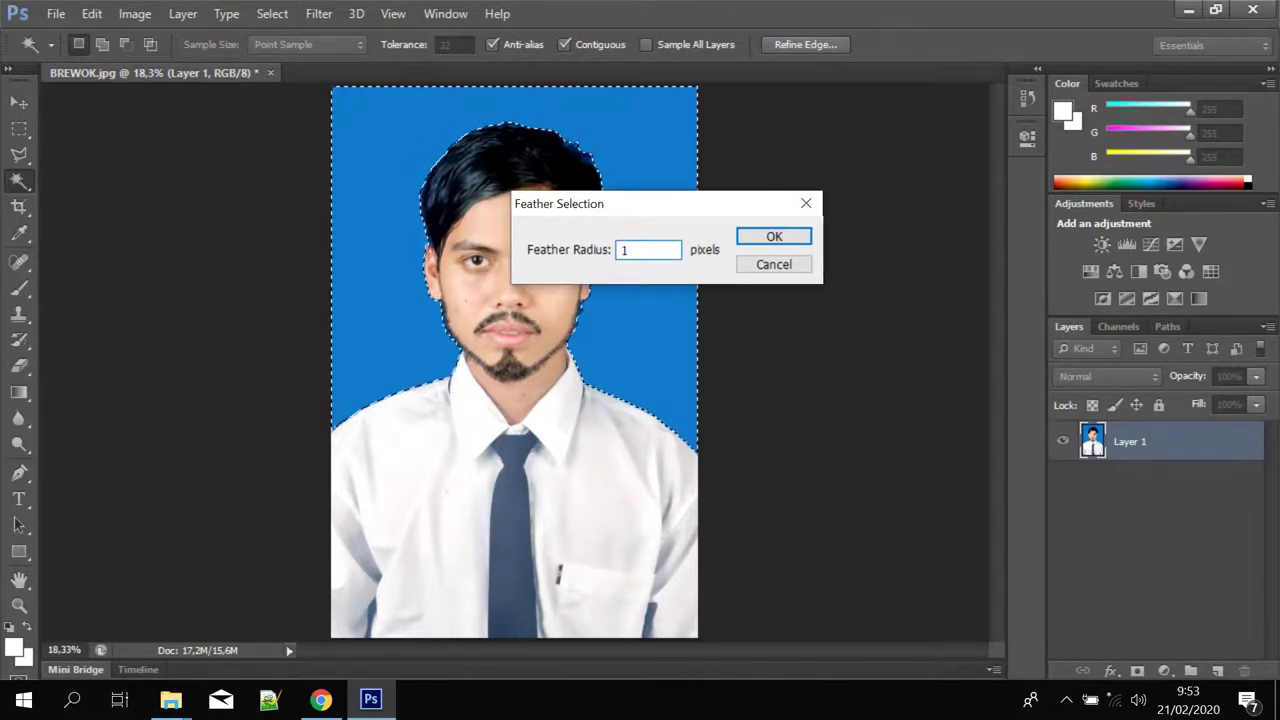
pyautogui.press('BackSpace')
pyautogui.write('3')
pyautogui.press('Return')
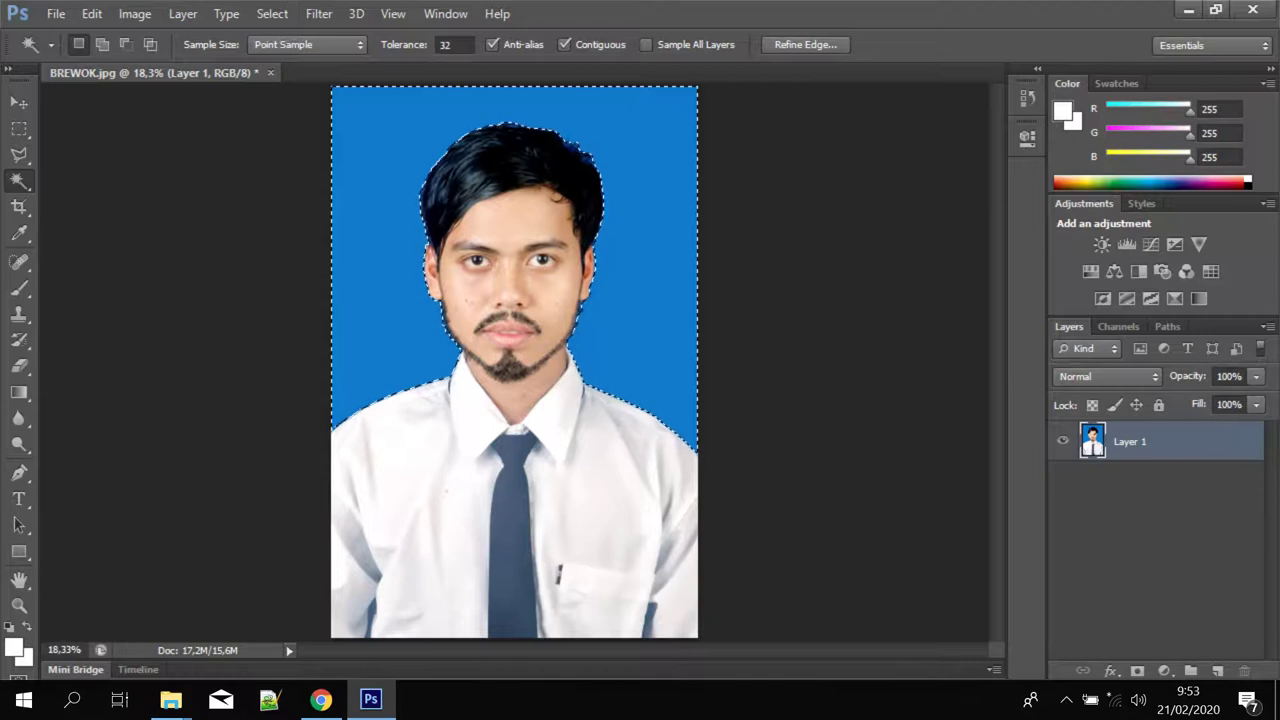
pyautogui.press('Delete')
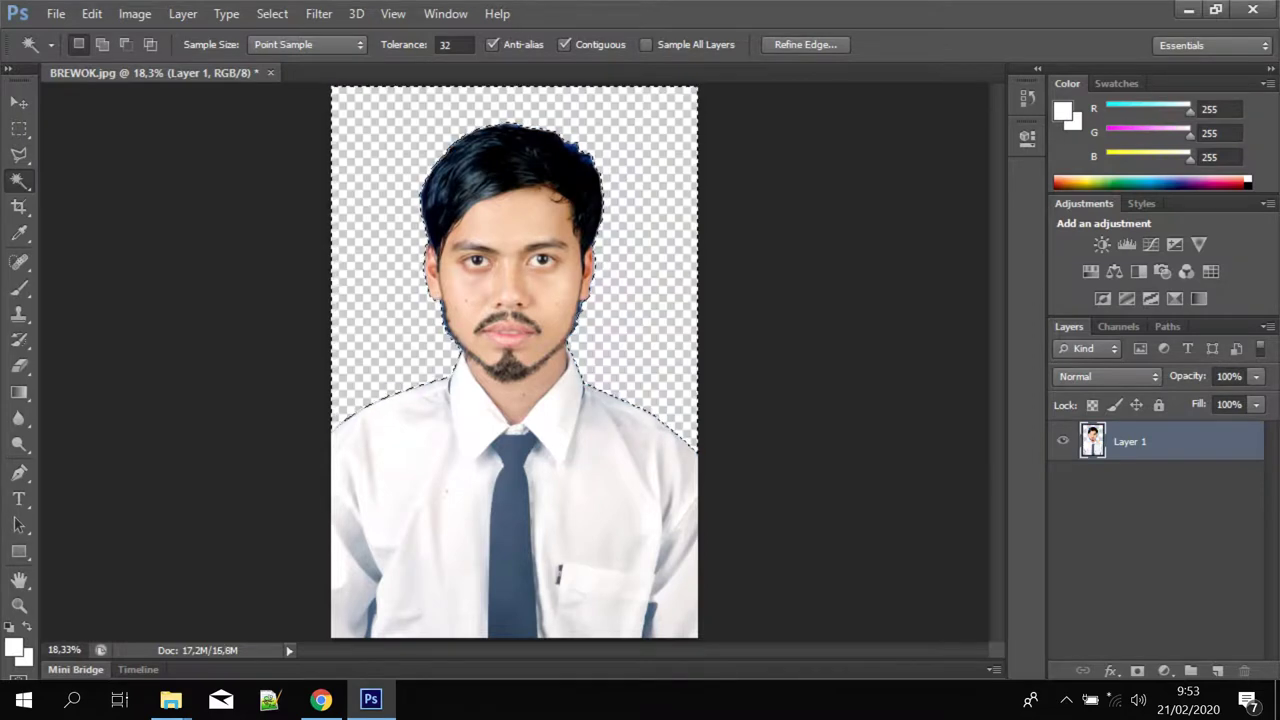
# Step: Deselect the deleted background area
pyautogui.scroll(3, 555, 360)
pyautogui.scroll(-2, 555, 360)
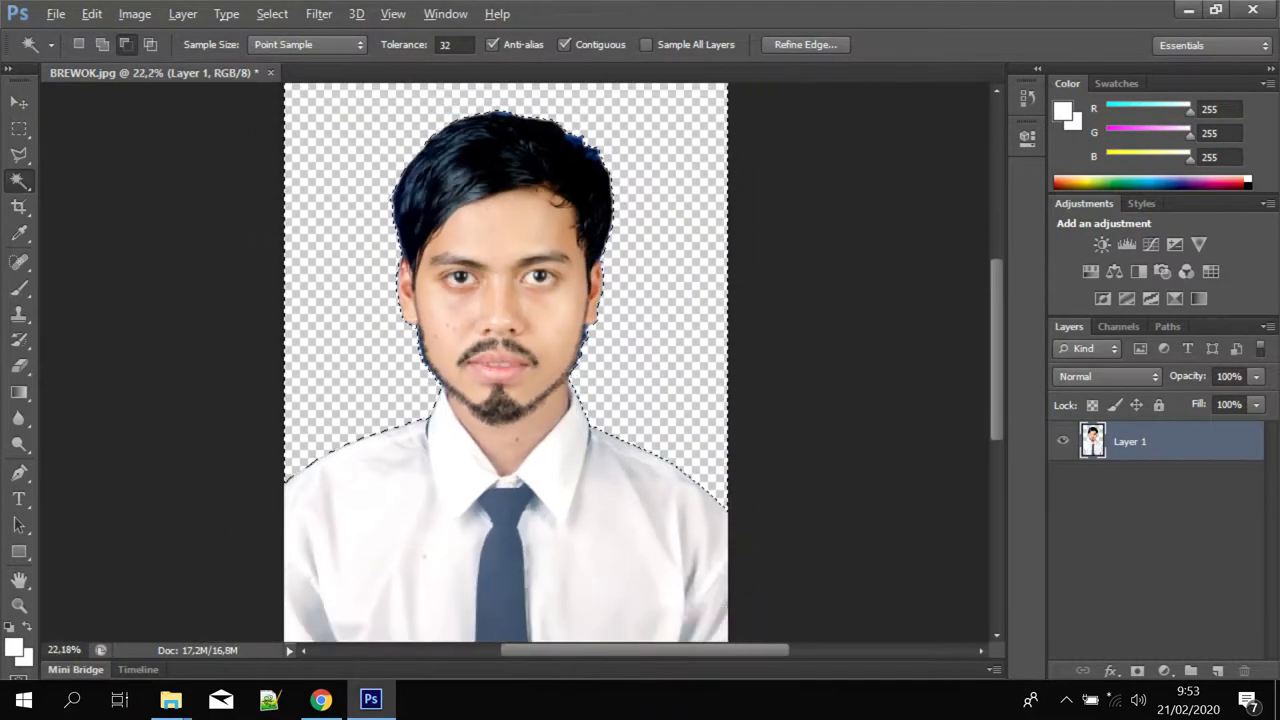
pyautogui.scroll(-1, 572, 200)
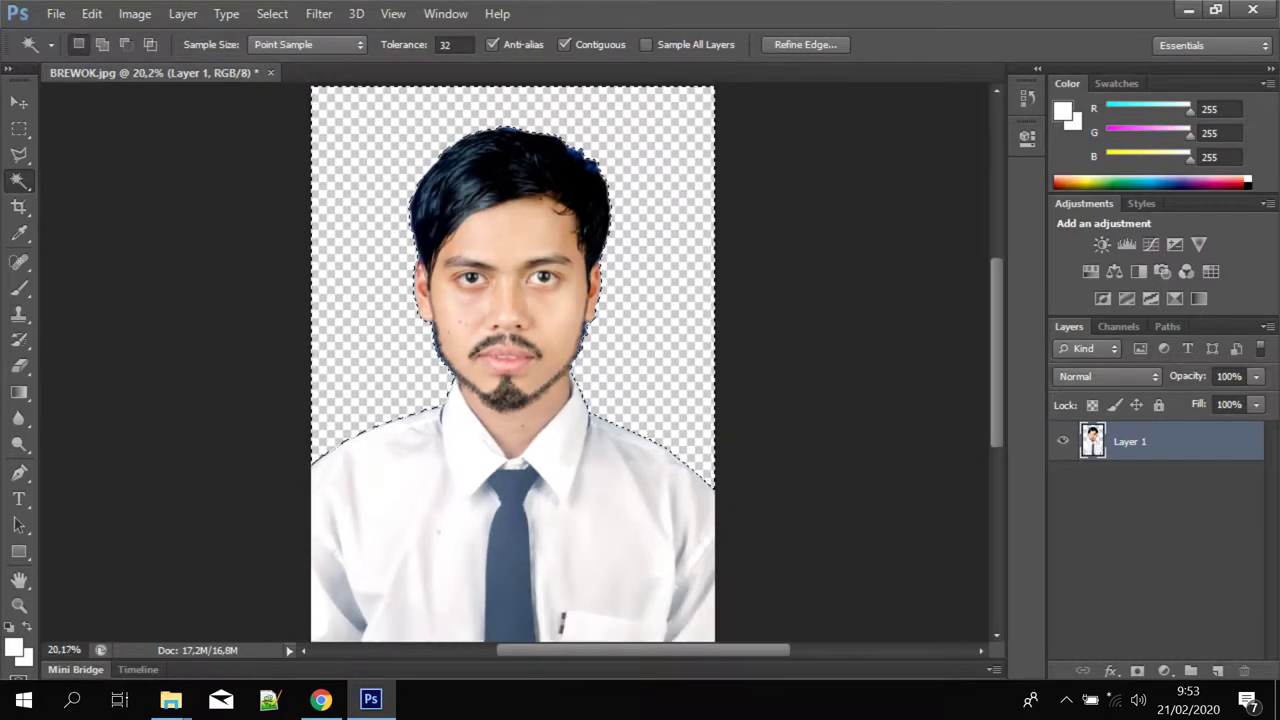
pyautogui.rightClick(650, 152)
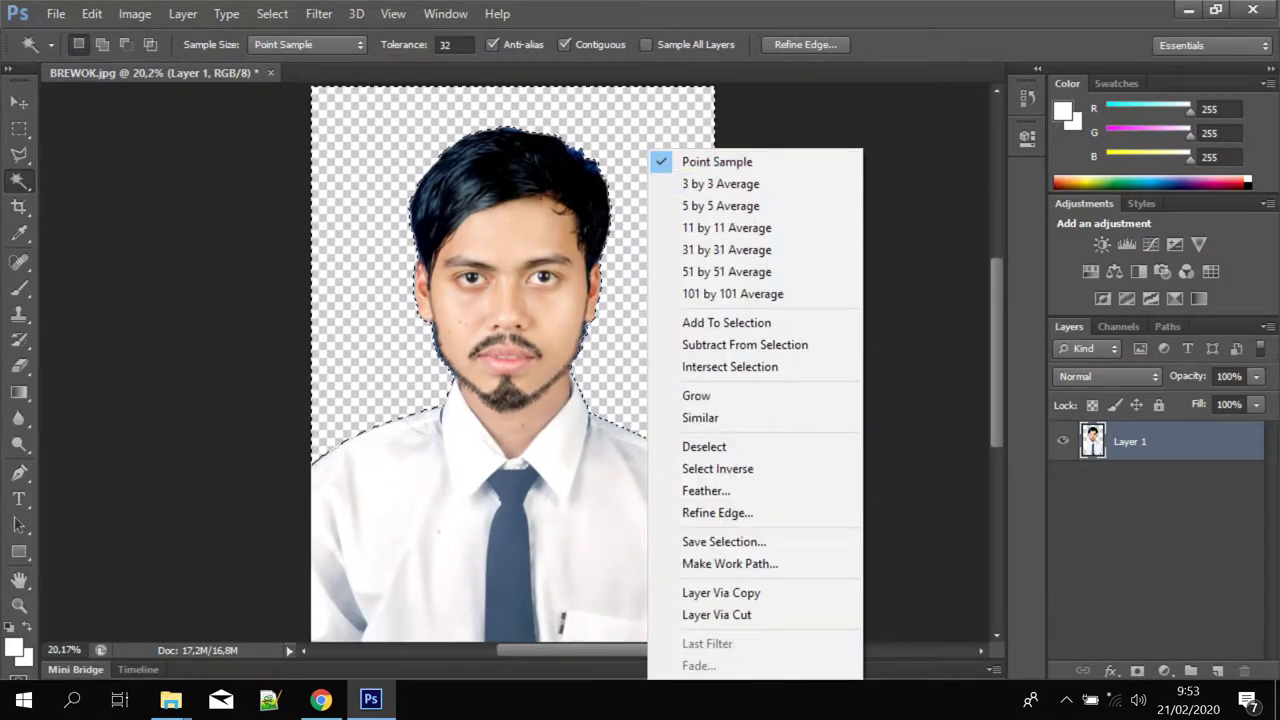
pyautogui.click(704, 446)
# Step: Erase the blue fringe and bumps along the jaw edge with the Eraser
pyautogui.scroll(5, 569, 252)
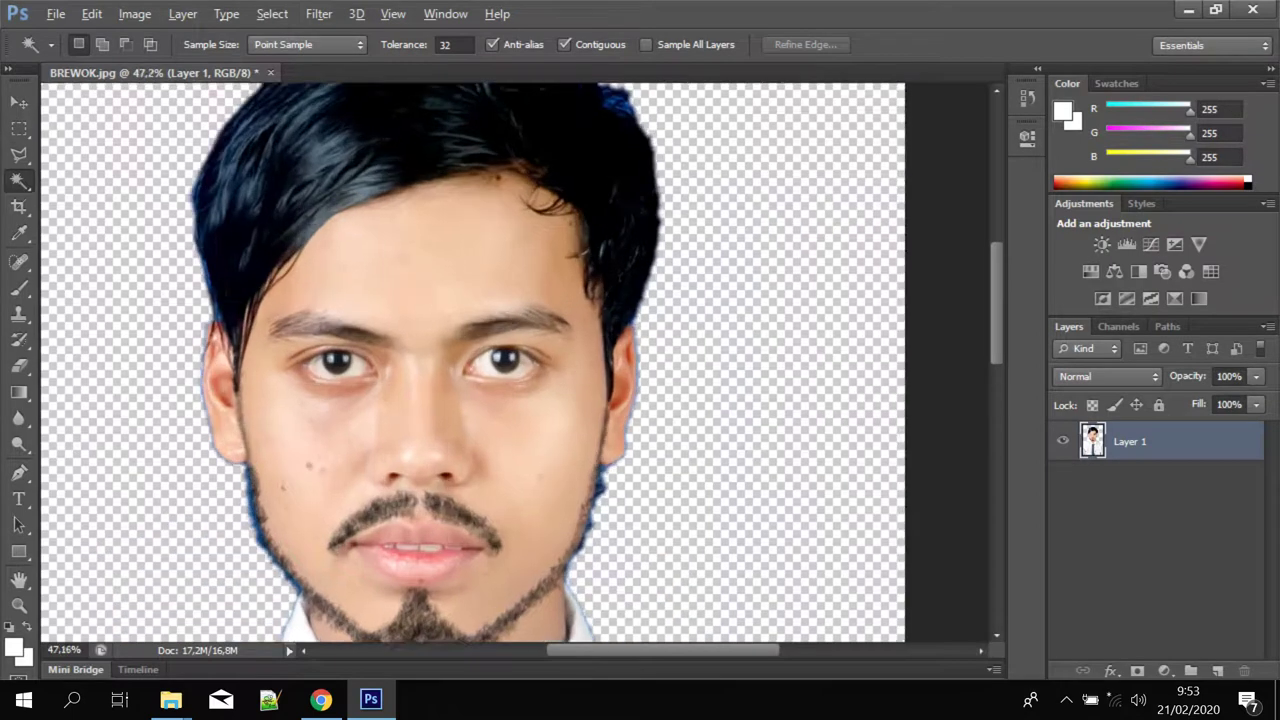
pyautogui.scroll(1, 588, 612)
pyautogui.scroll(2, 588, 612)
pyautogui.scroll(2, 588, 612)
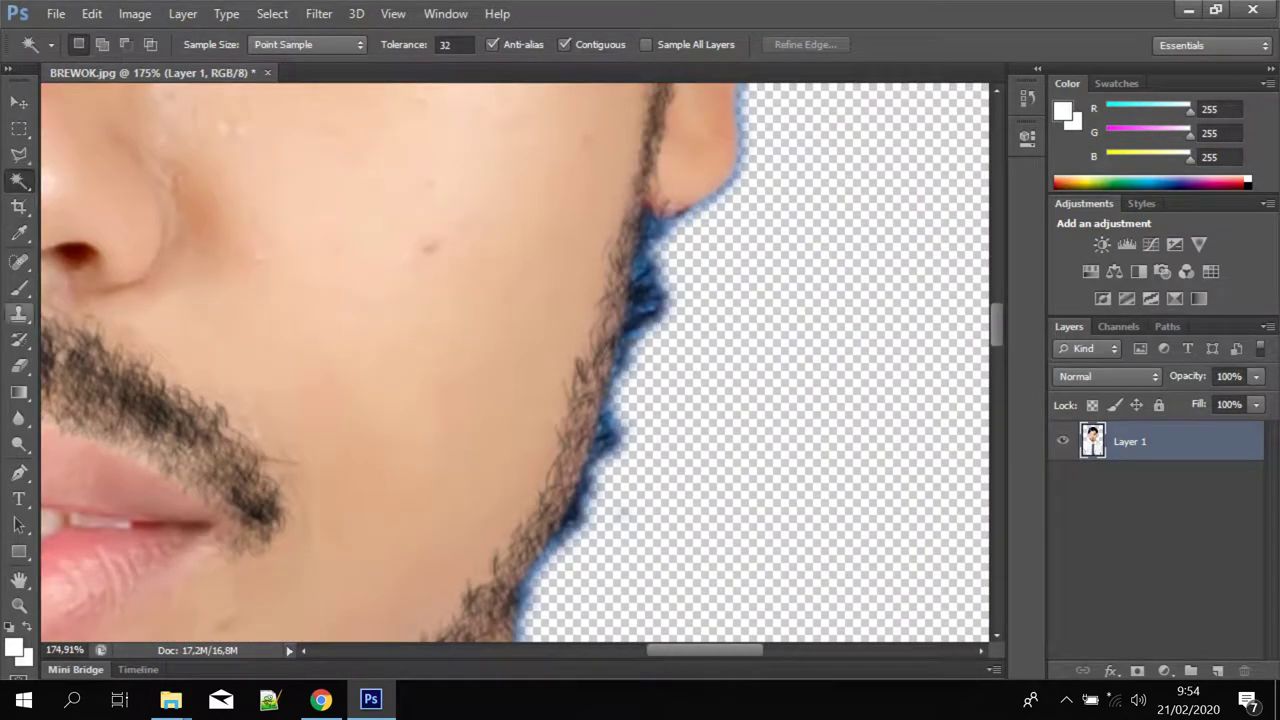
pyautogui.click(19, 366)
pyautogui.moveTo(660, 247)
pyautogui.mouseDown()
pyautogui.moveTo(640, 330)
pyautogui.moveTo(645, 255)
pyautogui.moveTo(672, 229)
pyautogui.mouseUp()
pyautogui.moveTo(668, 305)
pyautogui.mouseDown()
pyautogui.moveTo(634, 366)
pyautogui.moveTo(635, 292)
pyautogui.mouseUp()
pyautogui.scroll(-3, 635, 292)
pyautogui.moveTo(628, 345)
pyautogui.mouseDown()
pyautogui.moveTo(604, 408)
pyautogui.moveTo(615, 345)
pyautogui.mouseUp()
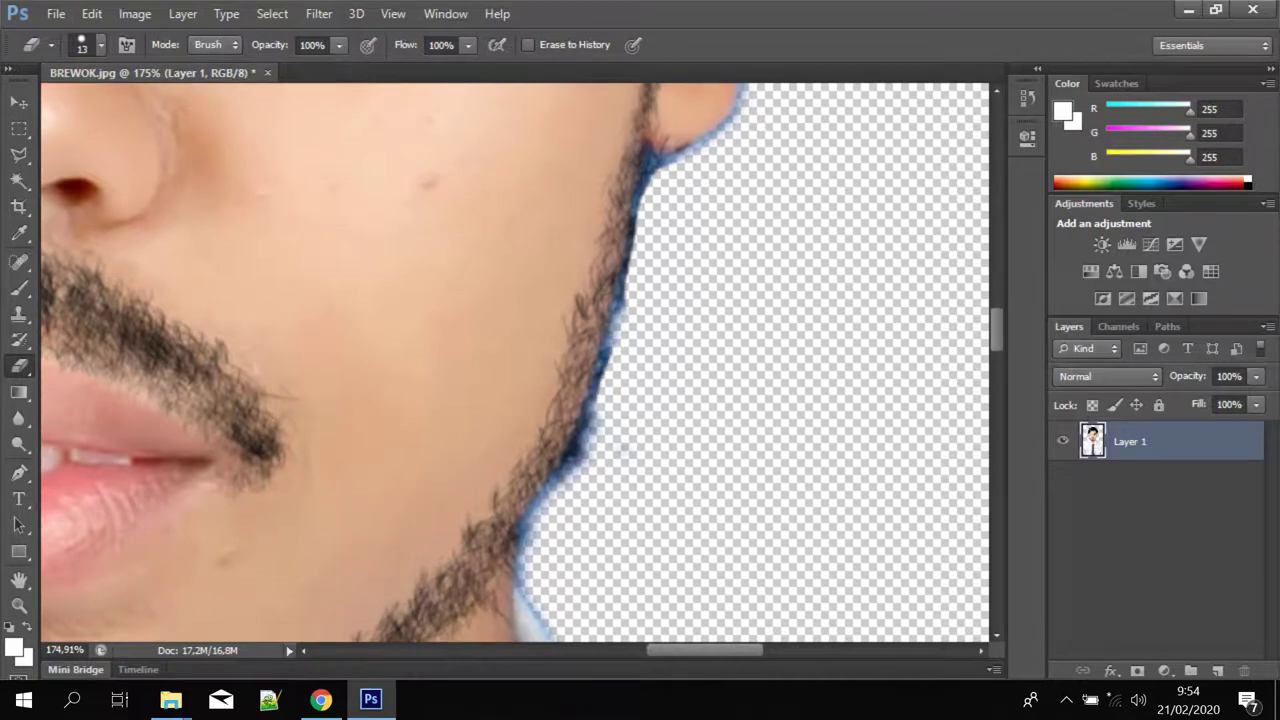
pyautogui.moveTo(562, 488); pyautogui.dragTo(600, 410)
pyautogui.moveTo(614, 342); pyautogui.dragTo(626, 308)
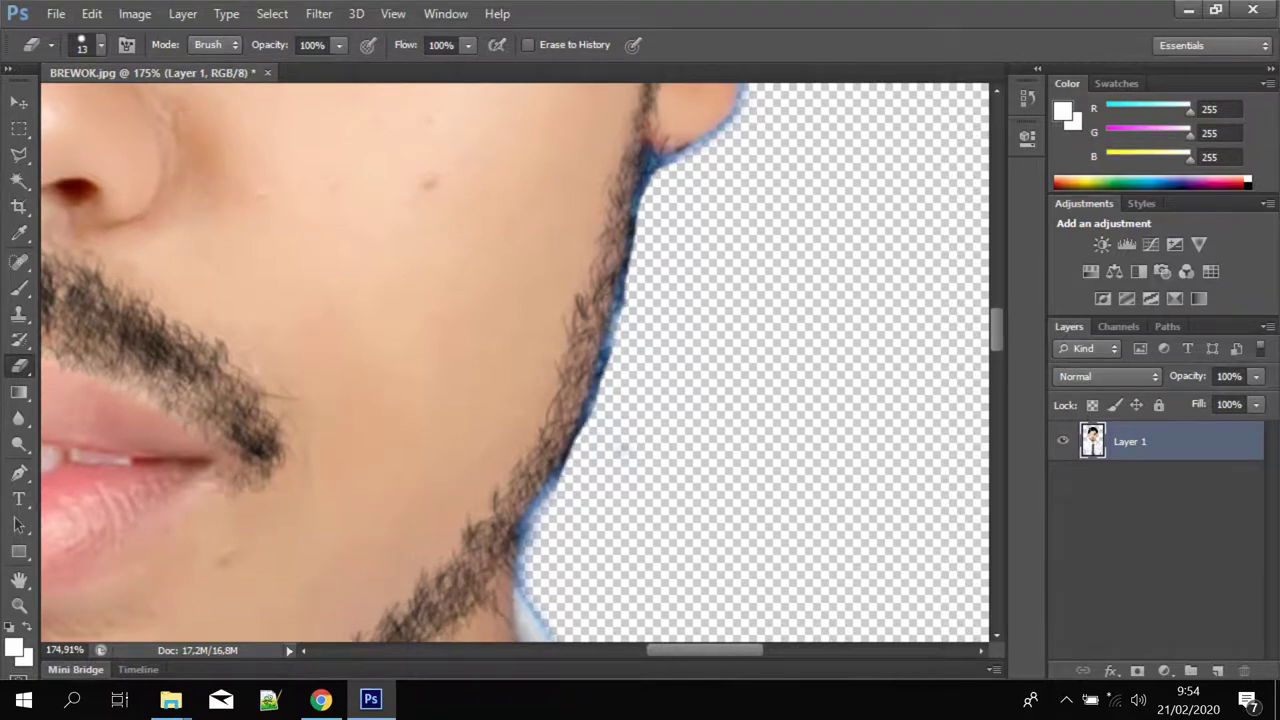
# Step: Erase the blue fringe along the left jawline
pyautogui.scroll(-3, 620, 330)
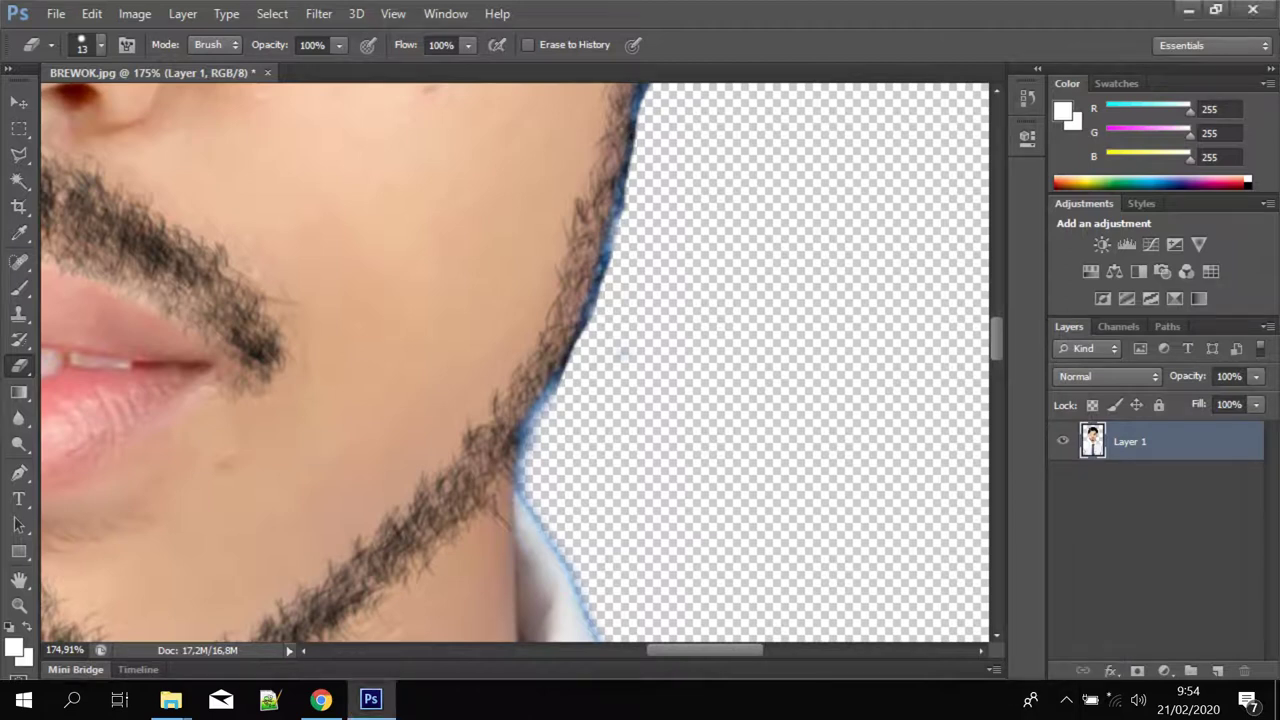
pyautogui.scroll(-2, 716, 409)
pyautogui.scroll(-2, 716, 409)
pyautogui.scroll(-2, 716, 409)
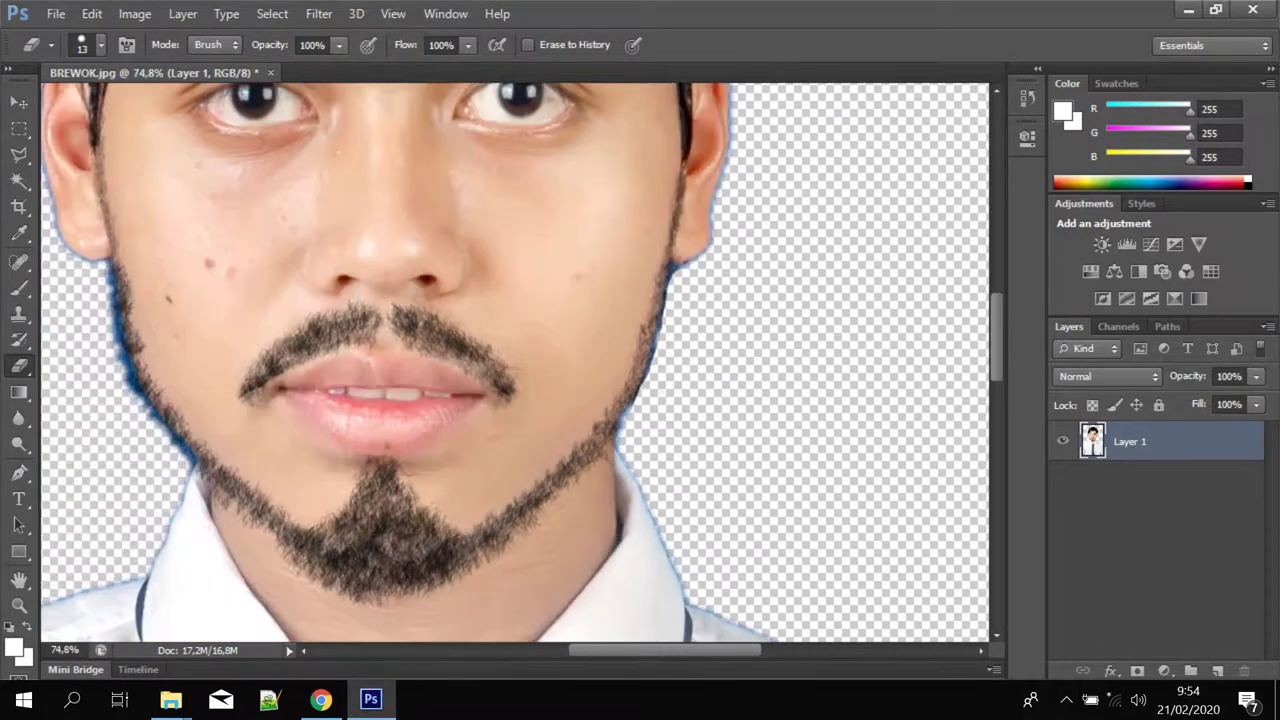
pyautogui.scroll(2, 104, 415)
pyautogui.scroll(1, 104, 415)
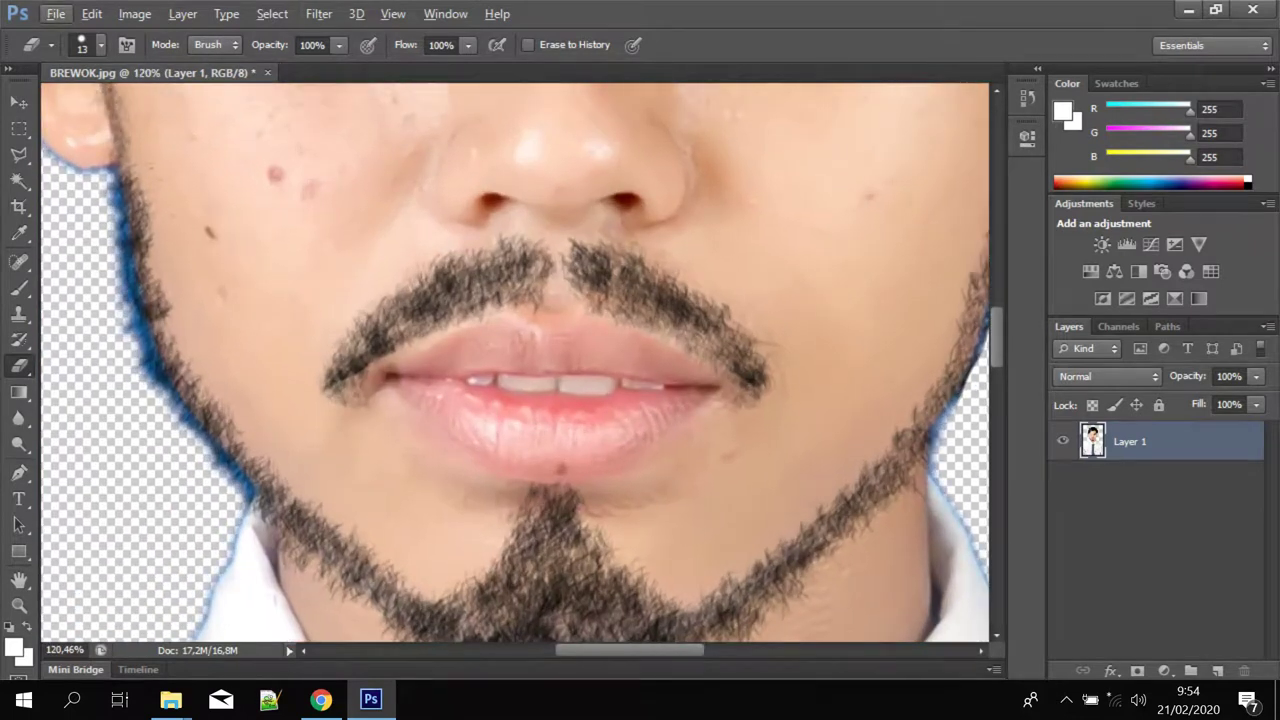
pyautogui.moveTo(110, 215)
pyautogui.mouseDown()
pyautogui.moveTo(121, 305)
pyautogui.moveTo(233, 484)
pyautogui.moveTo(163, 376)
pyautogui.moveTo(119, 190)
pyautogui.mouseUp()
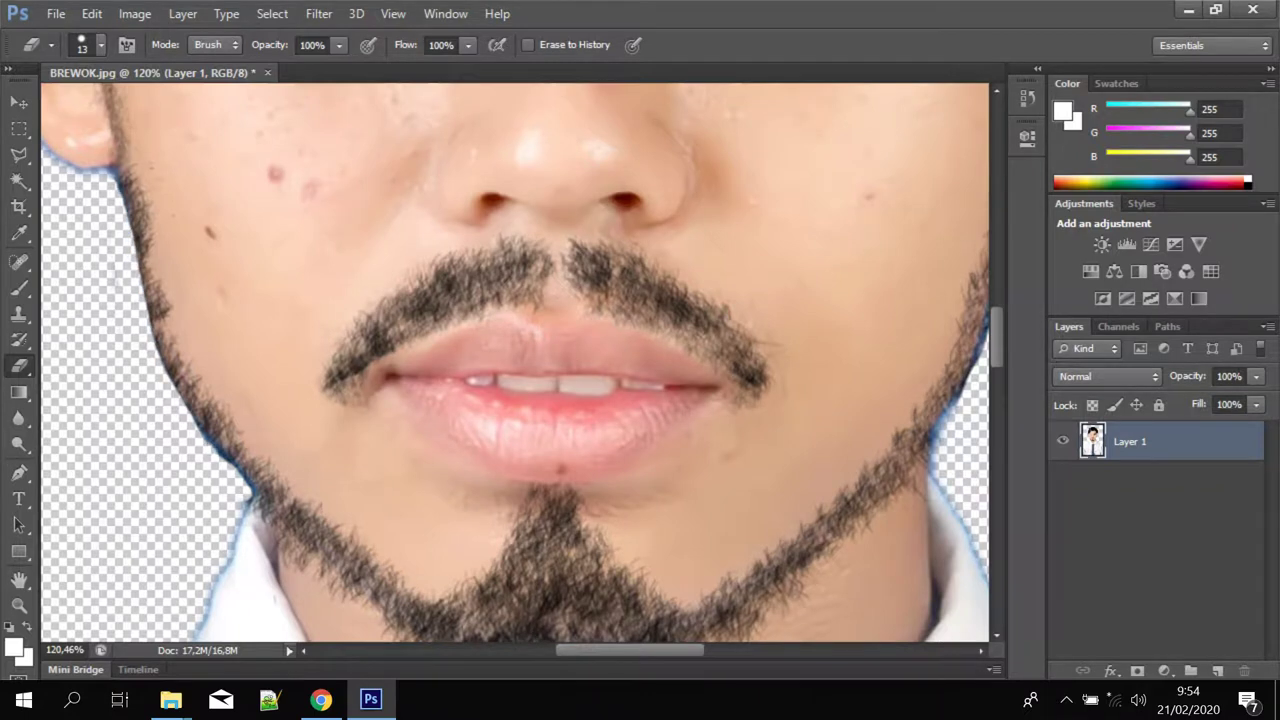
# Step: Erase the blue and light-blue fringe along the hair's left edge with a 13-pixel brush
pyautogui.scroll(-3, 211, 447)
pyautogui.scroll(-2, 211, 447)
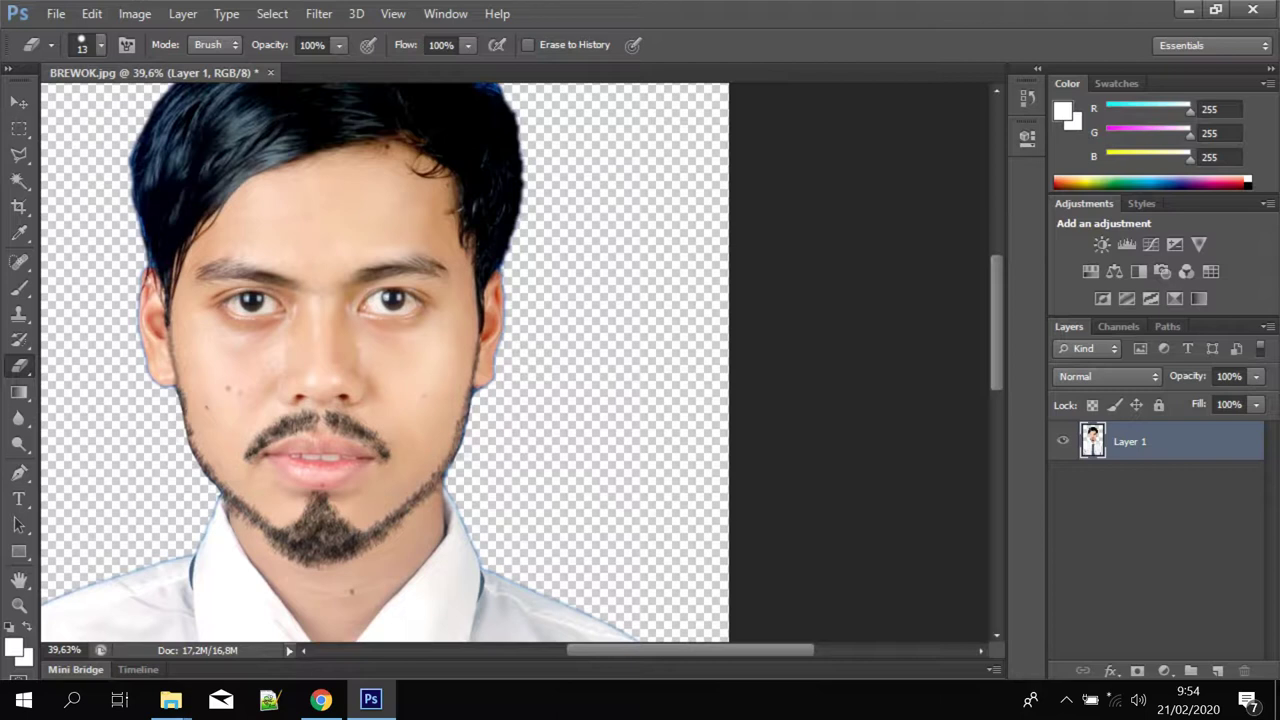
pyautogui.scroll(2, 117, 300)
pyautogui.scroll(3, 117, 300)
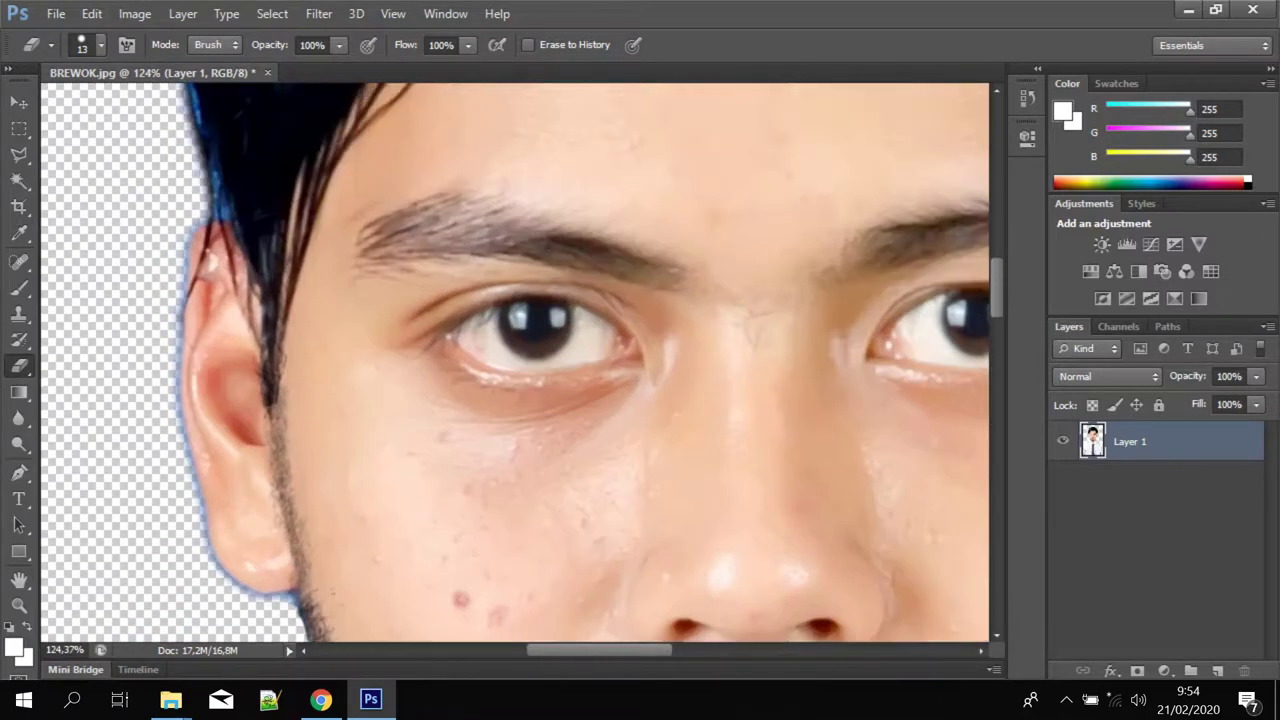
pyautogui.scroll(2, 168, 300)
pyautogui.scroll(1, 168, 300)
pyautogui.moveTo(220, 405)
pyautogui.mouseDown()
pyautogui.moveTo(203, 318)
pyautogui.moveTo(224, 398)
pyautogui.moveTo(200, 423)
pyautogui.mouseUp()
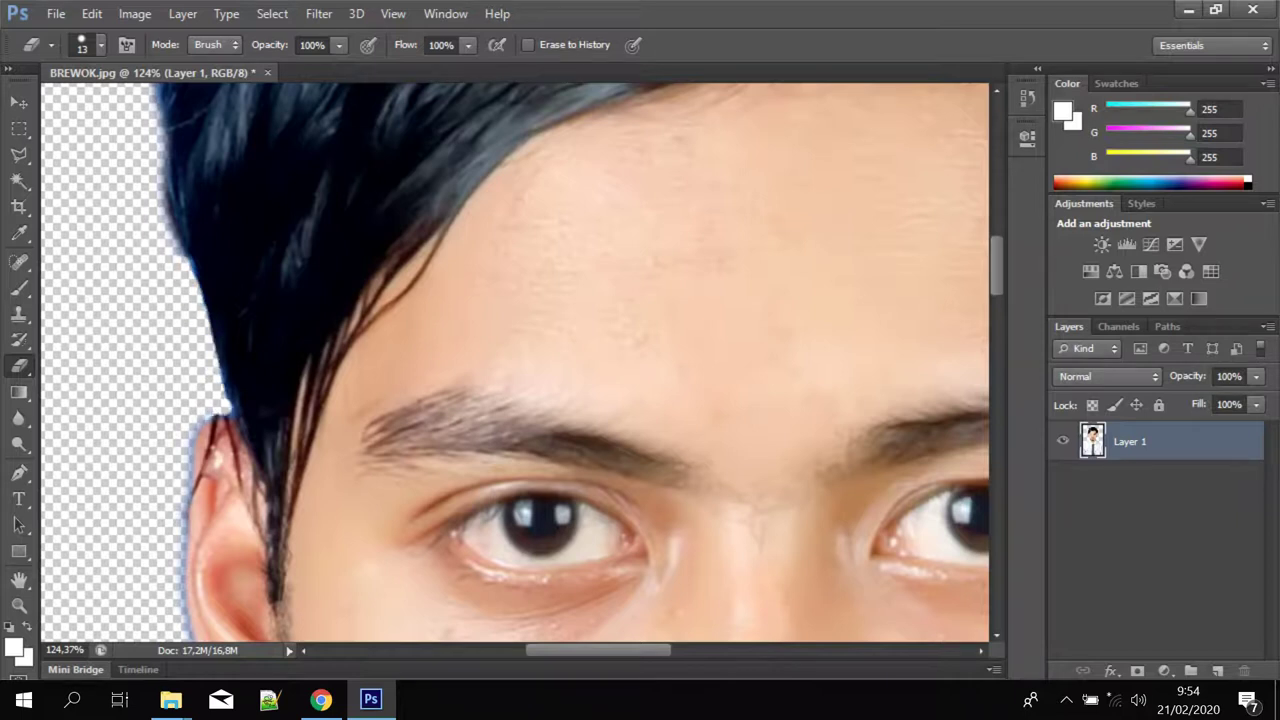
pyautogui.scroll(-4, 160, 480)
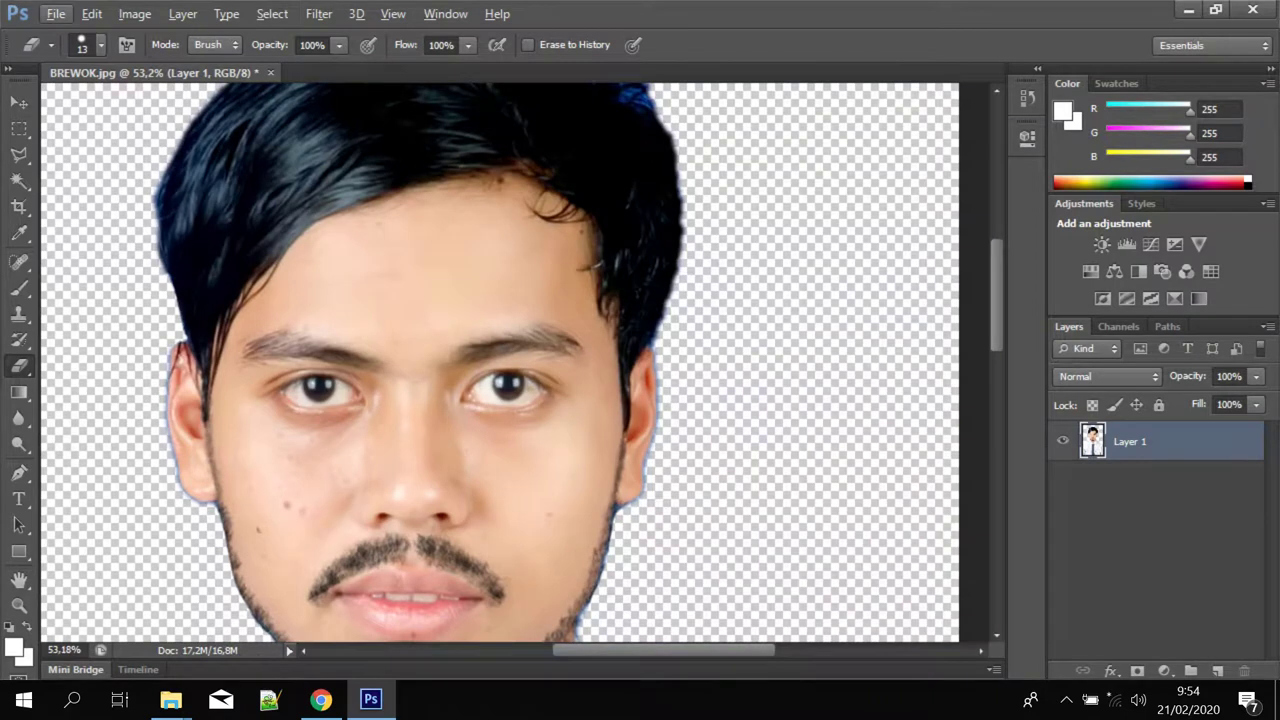
pyautogui.scroll(3, 120, 255)
pyautogui.moveTo(182, 316)
pyautogui.mouseDown()
pyautogui.moveTo(180, 372)
pyautogui.moveTo(196, 300)
pyautogui.moveTo(182, 444)
pyautogui.mouseUp()
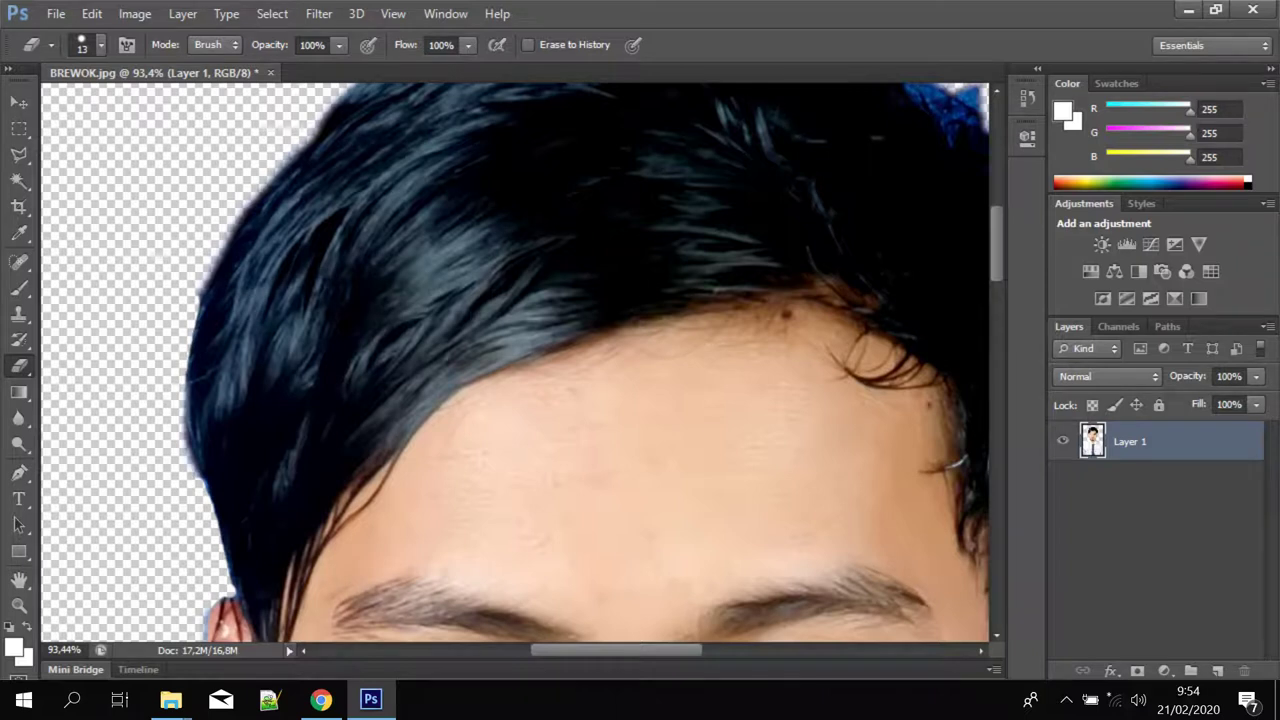
# Step: Erase the blue fringe along the top of the hair
pyautogui.scroll(-3, 190, 455)
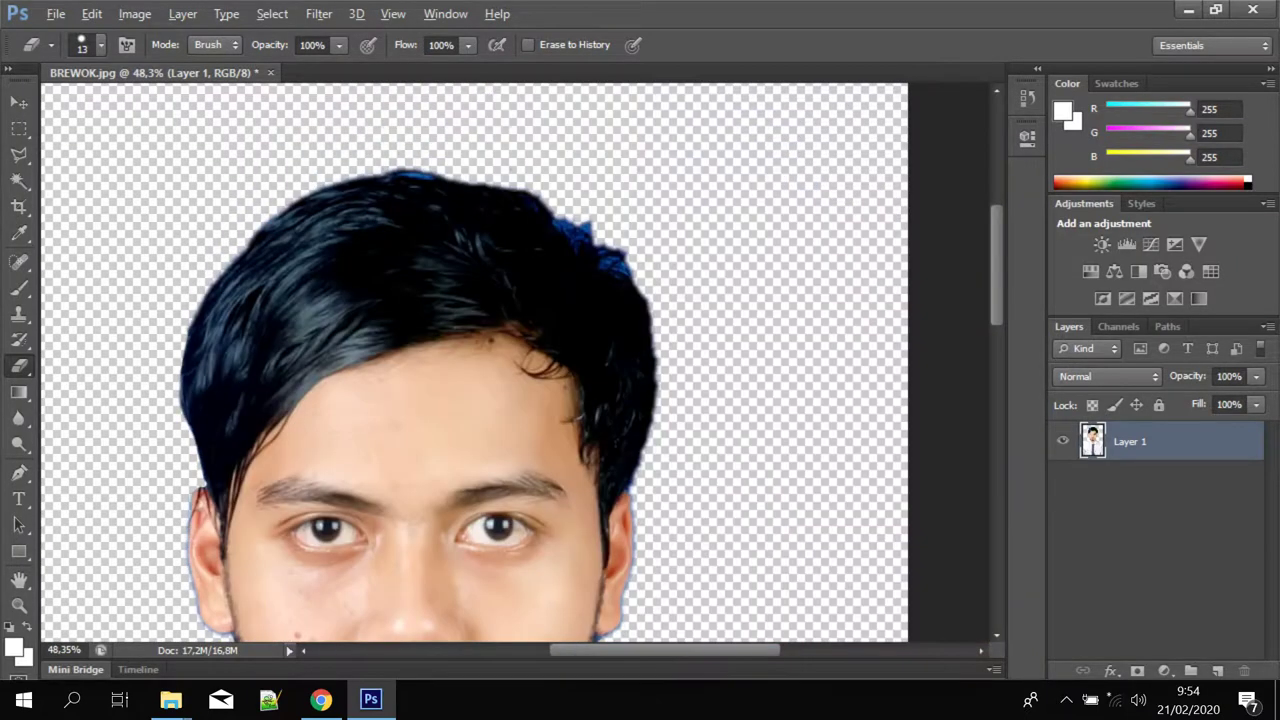
pyautogui.scroll(2, 446, 282)
pyautogui.scroll(2, 446, 282)
pyautogui.scroll(2, 446, 282)
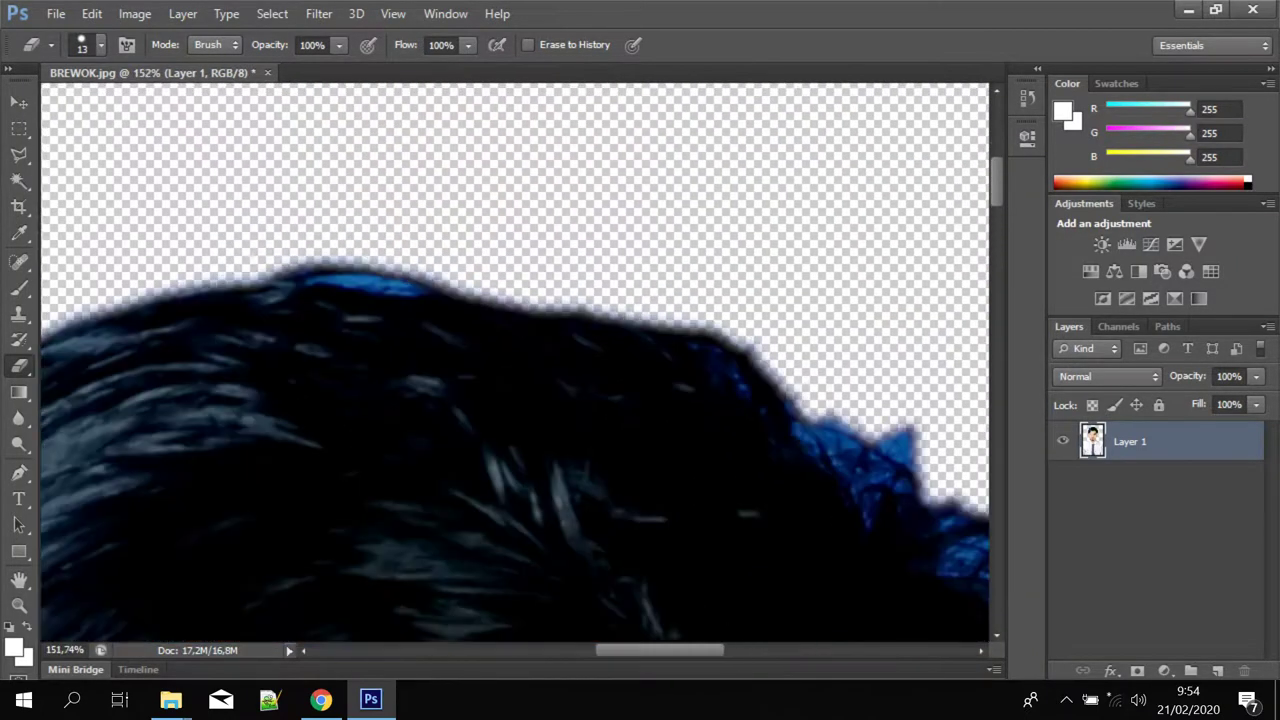
pyautogui.moveTo(455, 285)
pyautogui.mouseDown()
pyautogui.moveTo(275, 270)
pyautogui.moveTo(340, 262)
pyautogui.moveTo(258, 276)
pyautogui.mouseUp()
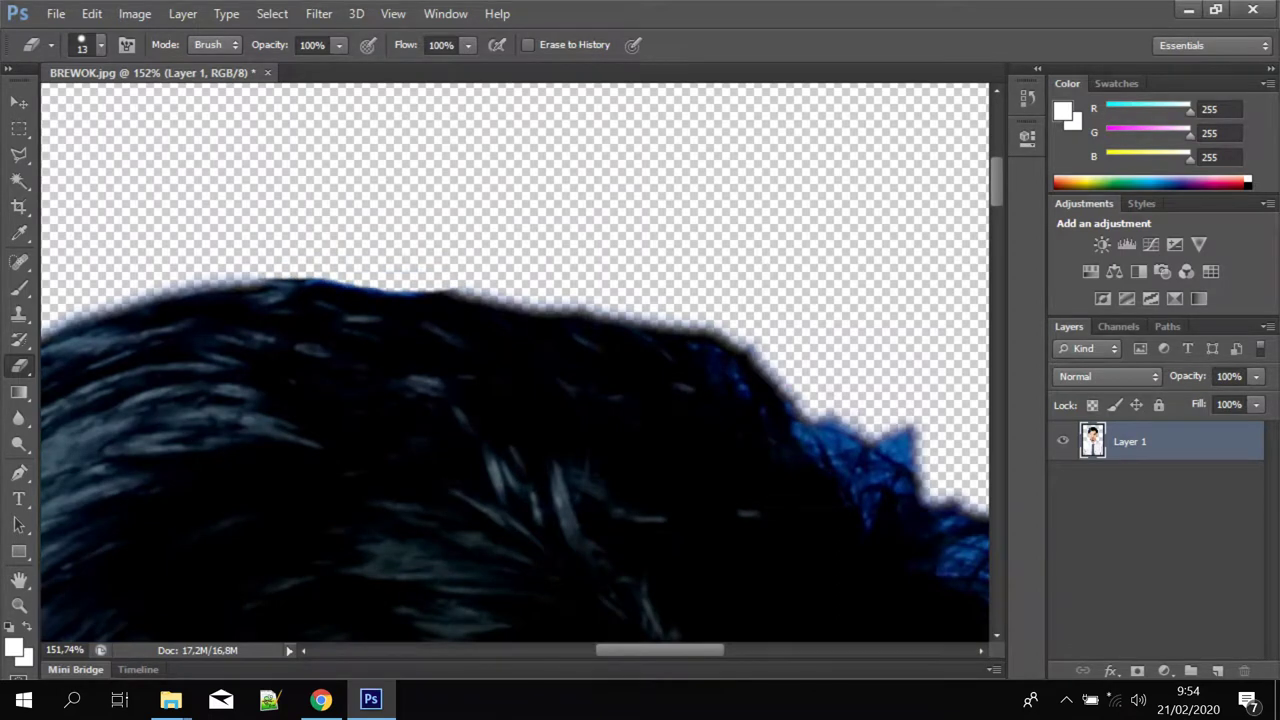
# Step: Trim the blue hair edge, stray pixels and dark fringe on the right side
pyautogui.scroll(-1, 765, 362)
pyautogui.scroll(1, 765, 362)
pyautogui.moveTo(765, 362)
pyautogui.mouseDown()
pyautogui.moveTo(695, 392)
pyautogui.moveTo(684, 345)
pyautogui.moveTo(662, 372)
pyautogui.moveTo(646, 320)
pyautogui.moveTo(688, 352)
pyautogui.mouseUp()
pyautogui.moveTo(712, 362)
pyautogui.mouseDown()
pyautogui.moveTo(716, 420)
pyautogui.moveTo(713, 364)
pyautogui.moveTo(765, 400)
pyautogui.moveTo(728, 402)
pyautogui.moveTo(736, 420)
pyautogui.mouseUp()
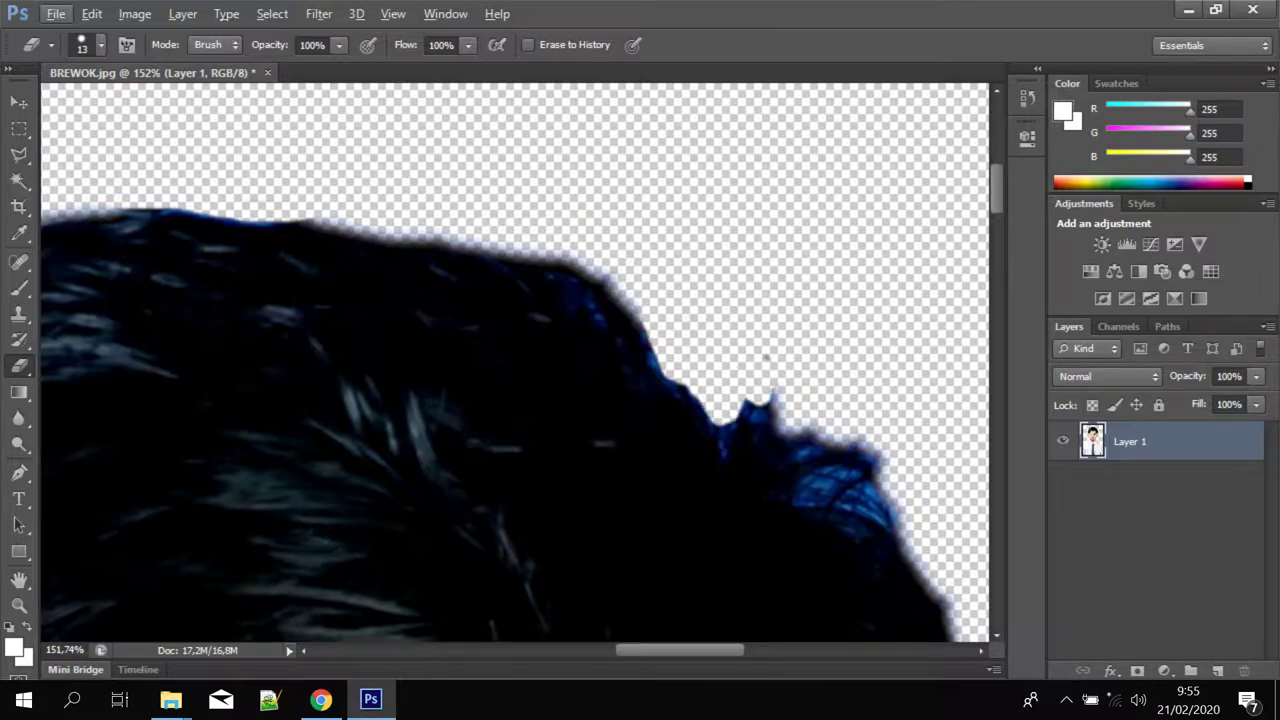
pyautogui.scroll(-3, 762, 388)
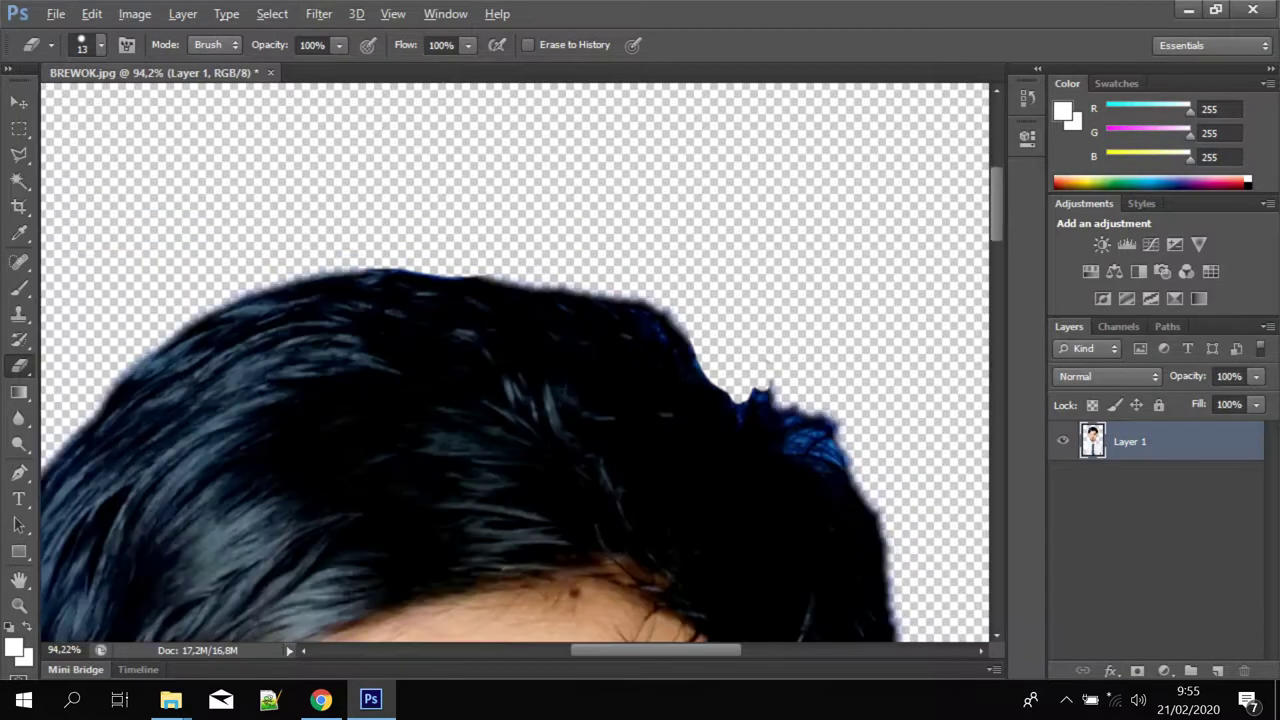
pyautogui.moveTo(752, 388)
pyautogui.mouseDown()
pyautogui.moveTo(740, 408)
pyautogui.moveTo(766, 399)
pyautogui.mouseUp()
pyautogui.scroll(-1, 760, 390)
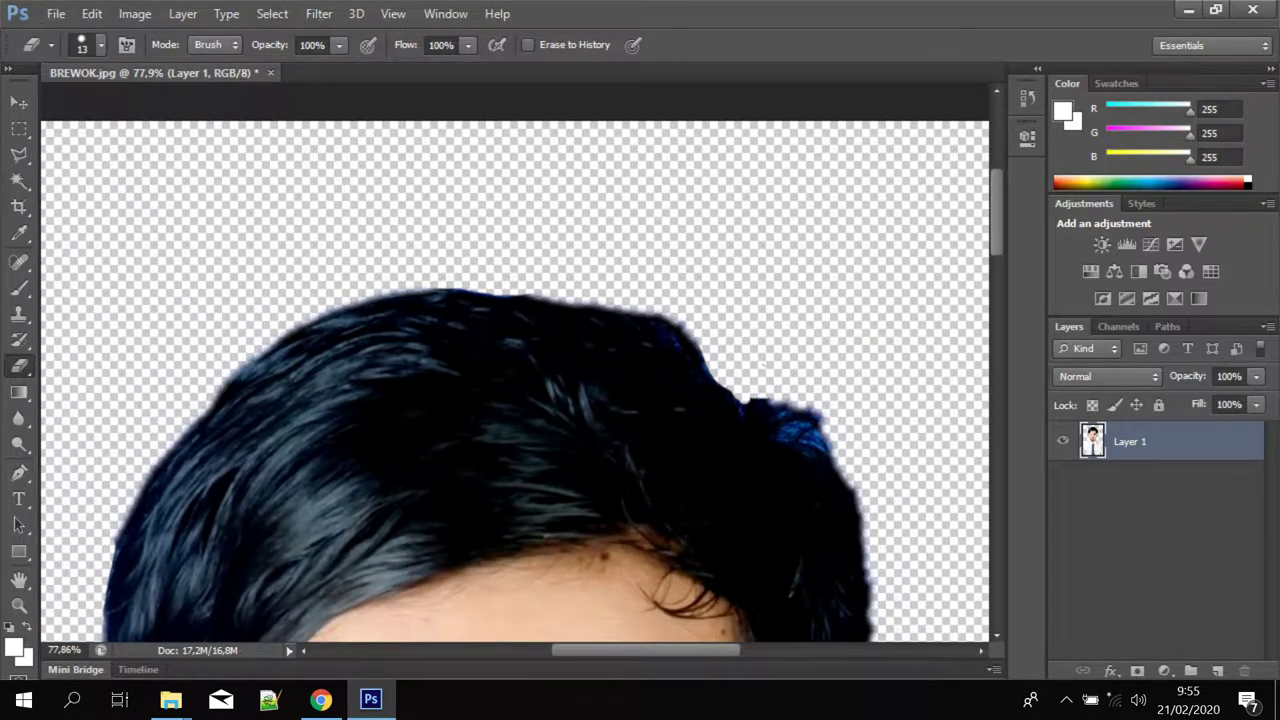
pyautogui.moveTo(755, 399); pyautogui.dragTo(808, 407)
# Step: Cut the blue pixels from the hair bump and the lower-right hair edge
pyautogui.scroll(2, 814, 408)
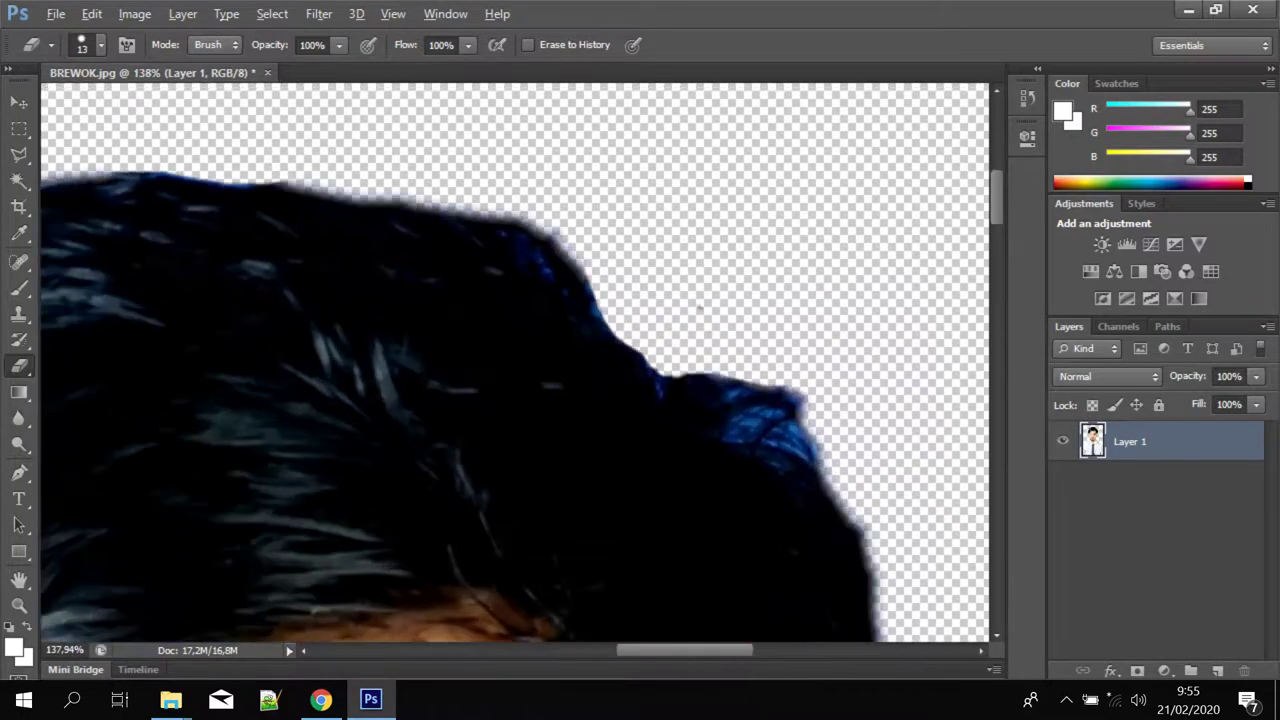
pyautogui.scroll(3, 700, 300)
pyautogui.moveTo(818, 455)
pyautogui.mouseDown()
pyautogui.moveTo(752, 422)
pyautogui.moveTo(668, 420)
pyautogui.moveTo(790, 408)
pyautogui.mouseUp()
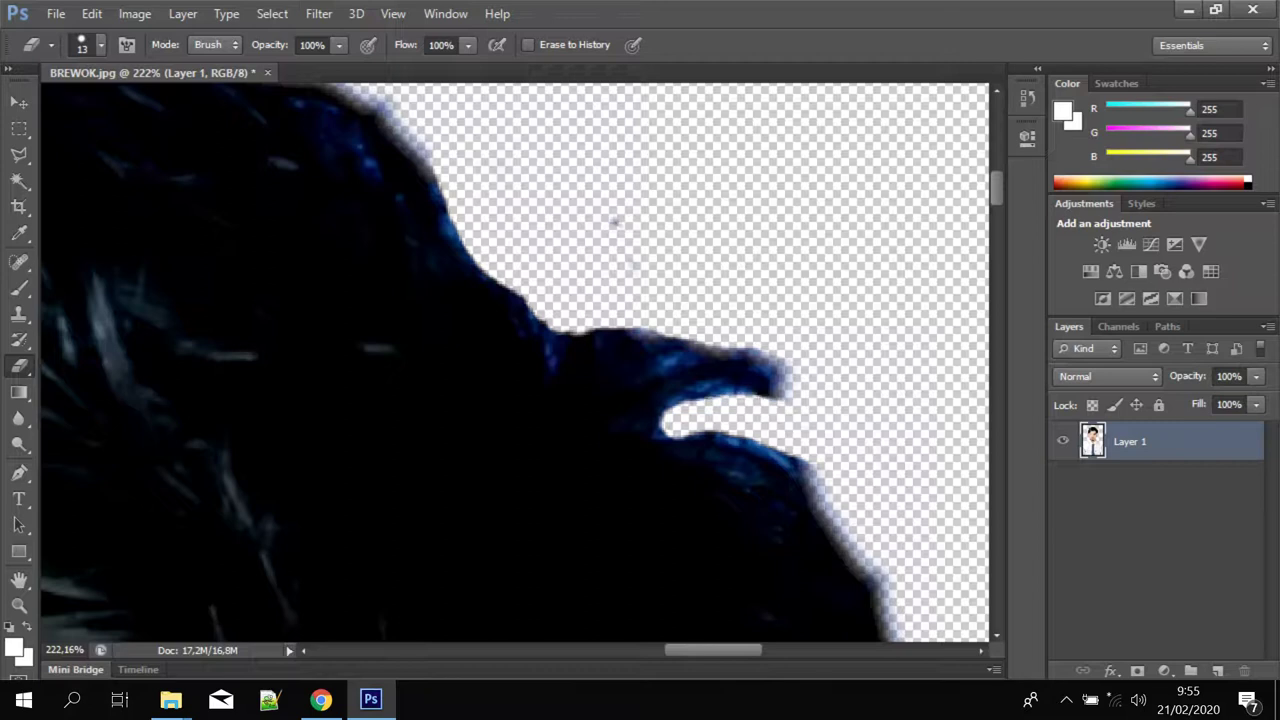
pyautogui.moveTo(805, 466); pyautogui.dragTo(703, 436)
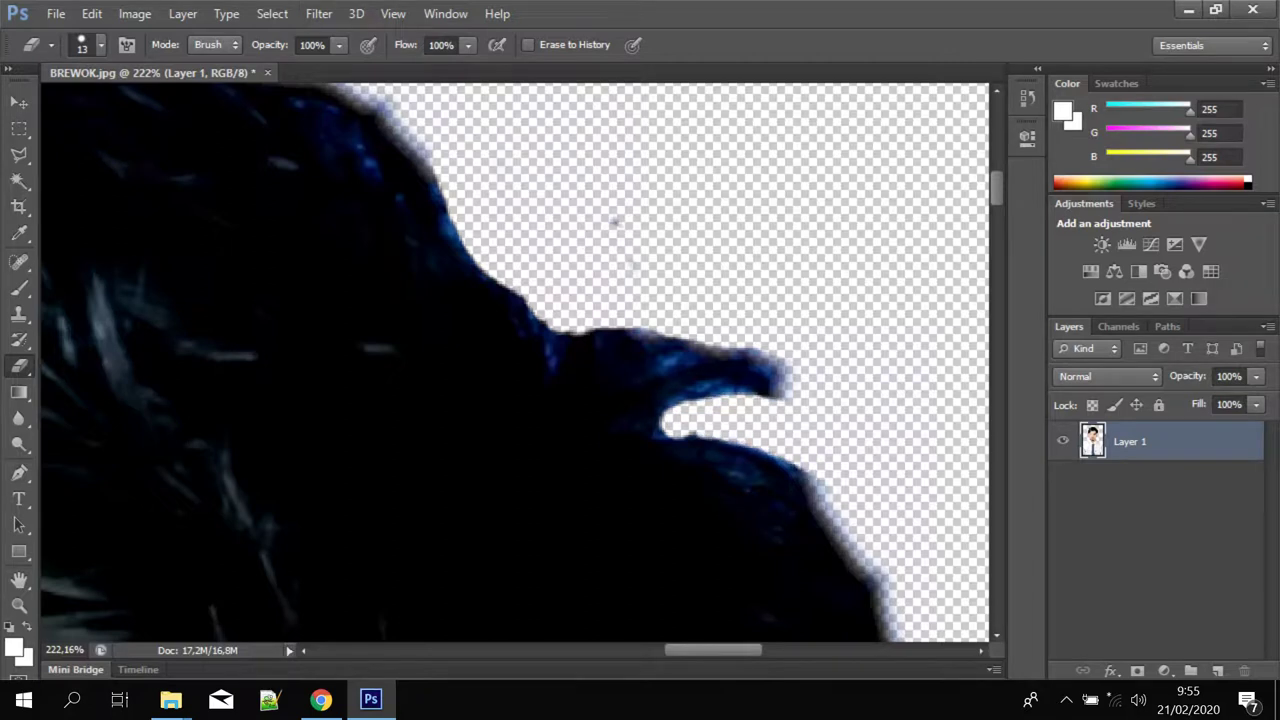
pyautogui.moveTo(745, 352)
pyautogui.mouseDown()
pyautogui.moveTo(790, 398)
pyautogui.moveTo(706, 388)
pyautogui.moveTo(664, 404)
pyautogui.moveTo(692, 438)
pyautogui.moveTo(680, 442)
pyautogui.moveTo(826, 490)
pyautogui.mouseUp()
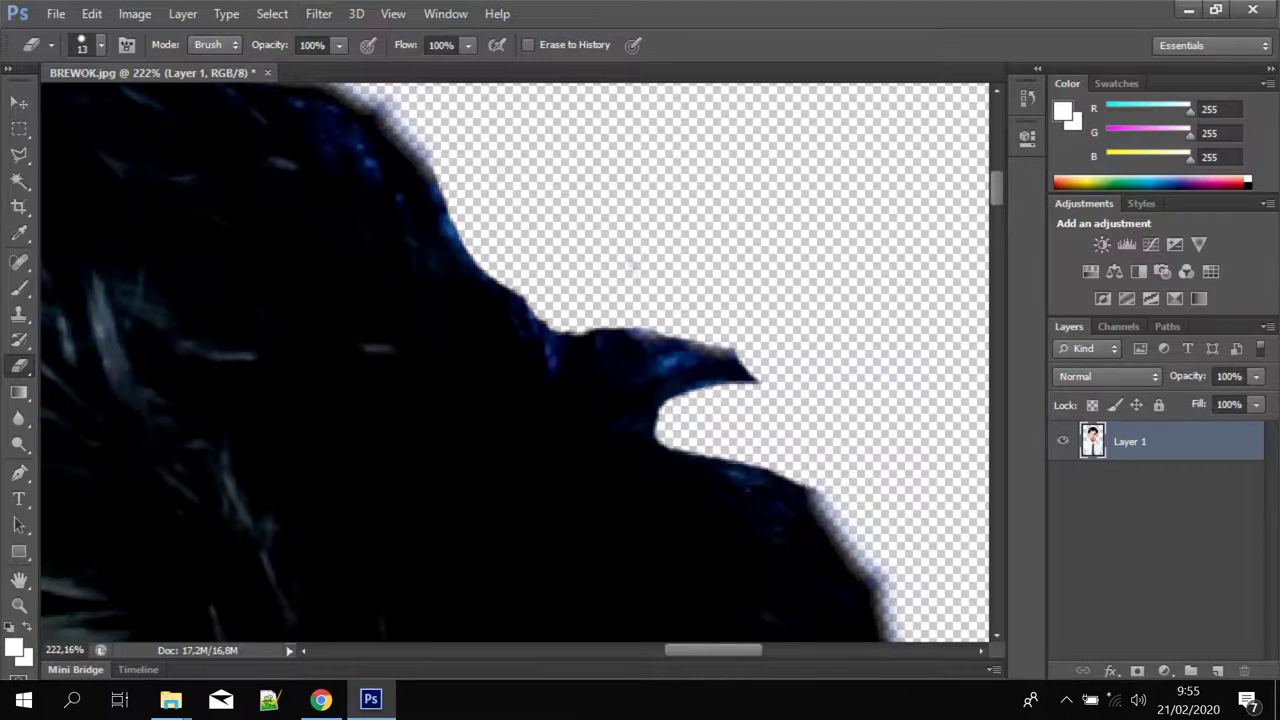
pyautogui.moveTo(893, 597); pyautogui.dragTo(783, 479)
# Step: Erase the blurred halo along the upper hair edge
pyautogui.scroll(-2, 632, 268)
pyautogui.scroll(-2, 632, 268)
pyautogui.scroll(5, 628, 278)
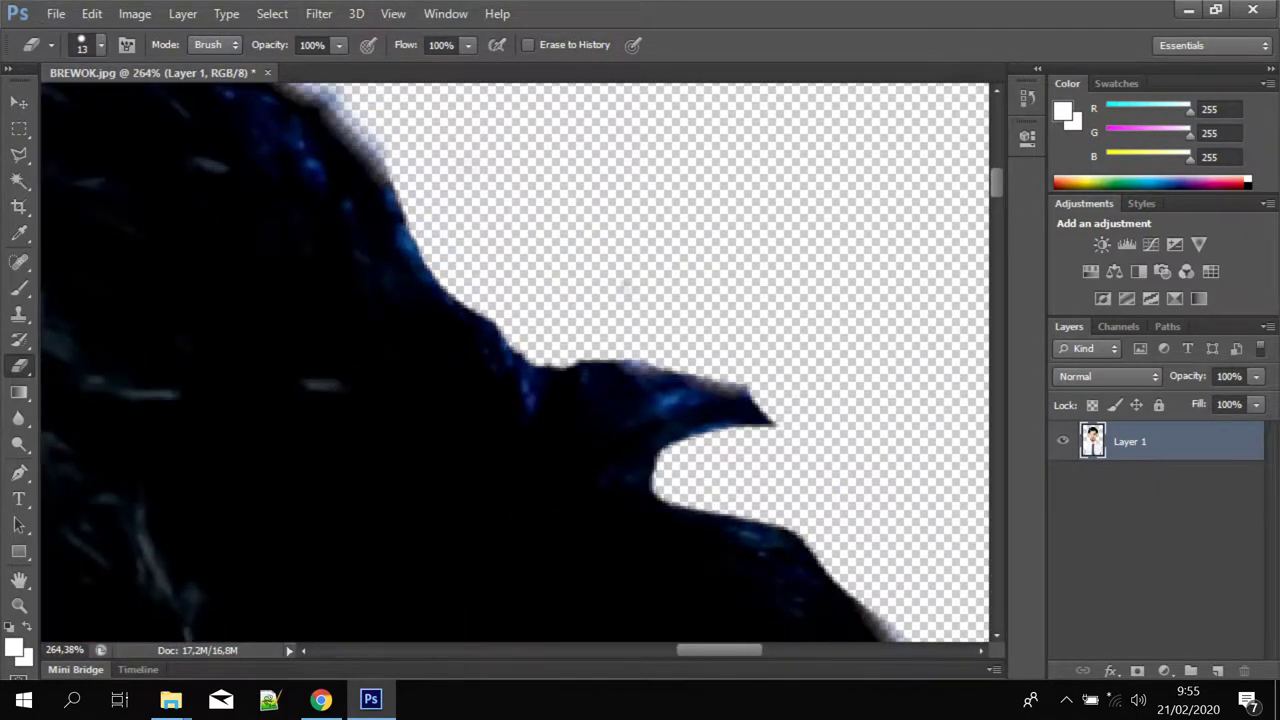
pyautogui.scroll(2, 515, 360)
pyautogui.moveTo(340, 200)
pyautogui.mouseDown()
pyautogui.moveTo(308, 178)
pyautogui.moveTo(350, 212)
pyautogui.mouseUp()
# Step: Remove the pointed blue hair tip and smooth the bump beside it
pyautogui.scroll(-2, 476, 283)
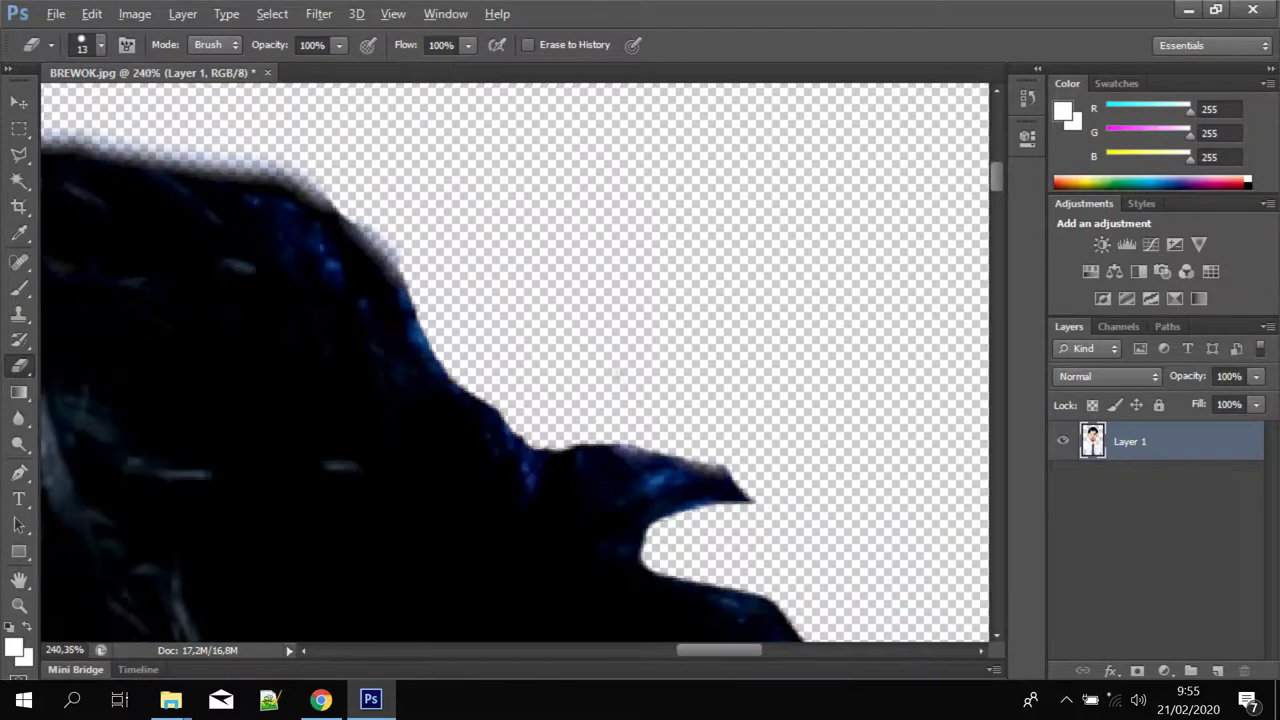
pyautogui.scroll(-2, 476, 283)
pyautogui.scroll(-2, 476, 283)
pyautogui.scroll(3, 476, 283)
pyautogui.scroll(3, 583, 366)
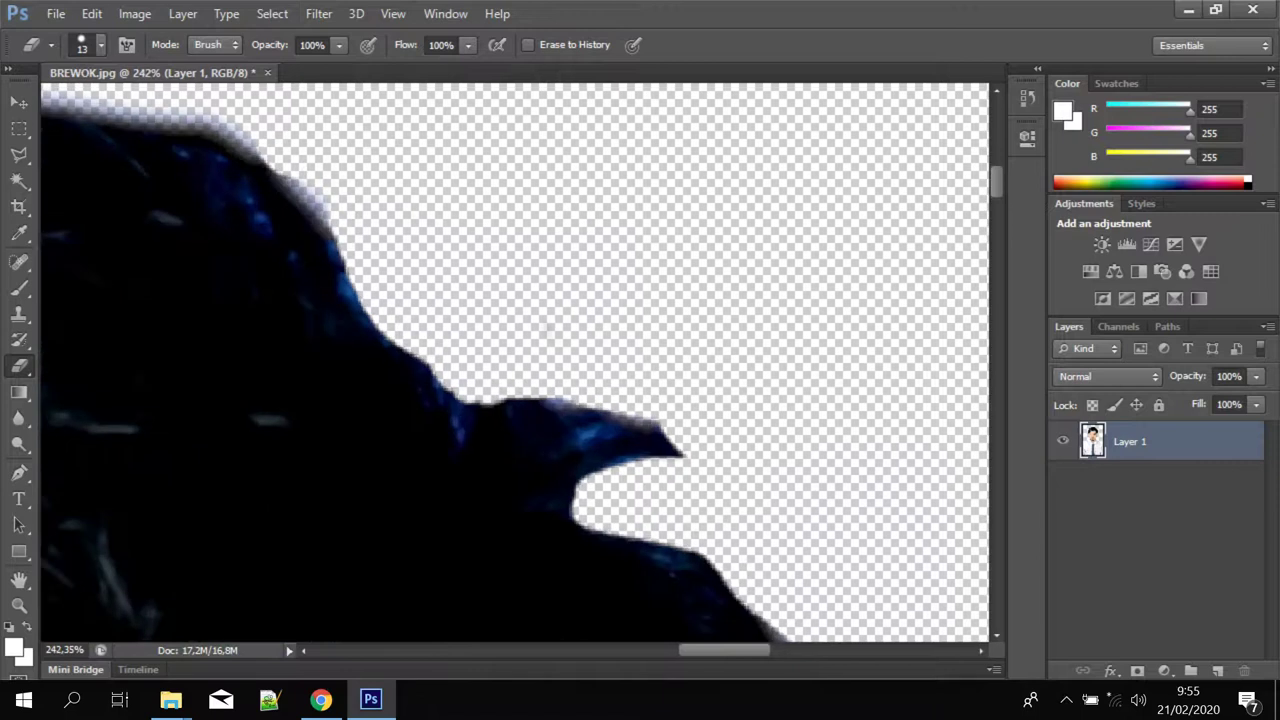
pyautogui.moveTo(670, 450)
pyautogui.mouseDown()
pyautogui.moveTo(600, 420)
pyautogui.moveTo(675, 455)
pyautogui.mouseUp()
pyautogui.moveTo(610, 430)
pyautogui.mouseDown()
pyautogui.moveTo(525, 402)
pyautogui.moveTo(640, 458)
pyautogui.mouseUp()
pyautogui.moveTo(545, 418); pyautogui.dragTo(495, 405)
pyautogui.moveTo(580, 440); pyautogui.dragTo(490, 405)
pyautogui.moveTo(630, 460); pyautogui.dragTo(548, 445)
# Step: Smooth the protruding notch in the hair edge
pyautogui.scroll(-3, 475, 405)
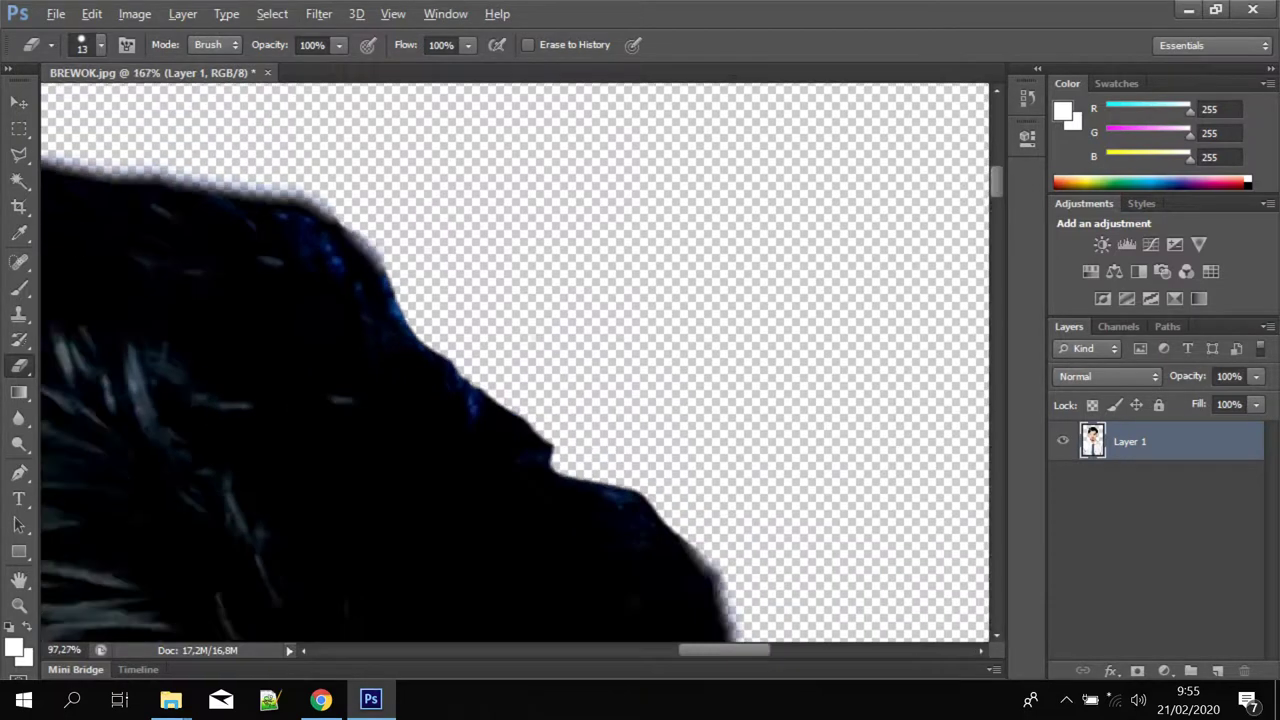
pyautogui.scroll(-3, 475, 405)
pyautogui.scroll(-1, 548, 360)
pyautogui.scroll(3, 548, 360)
pyautogui.scroll(2, 548, 360)
pyautogui.scroll(3, 548, 360)
pyautogui.moveTo(452, 418); pyautogui.dragTo(392, 364)
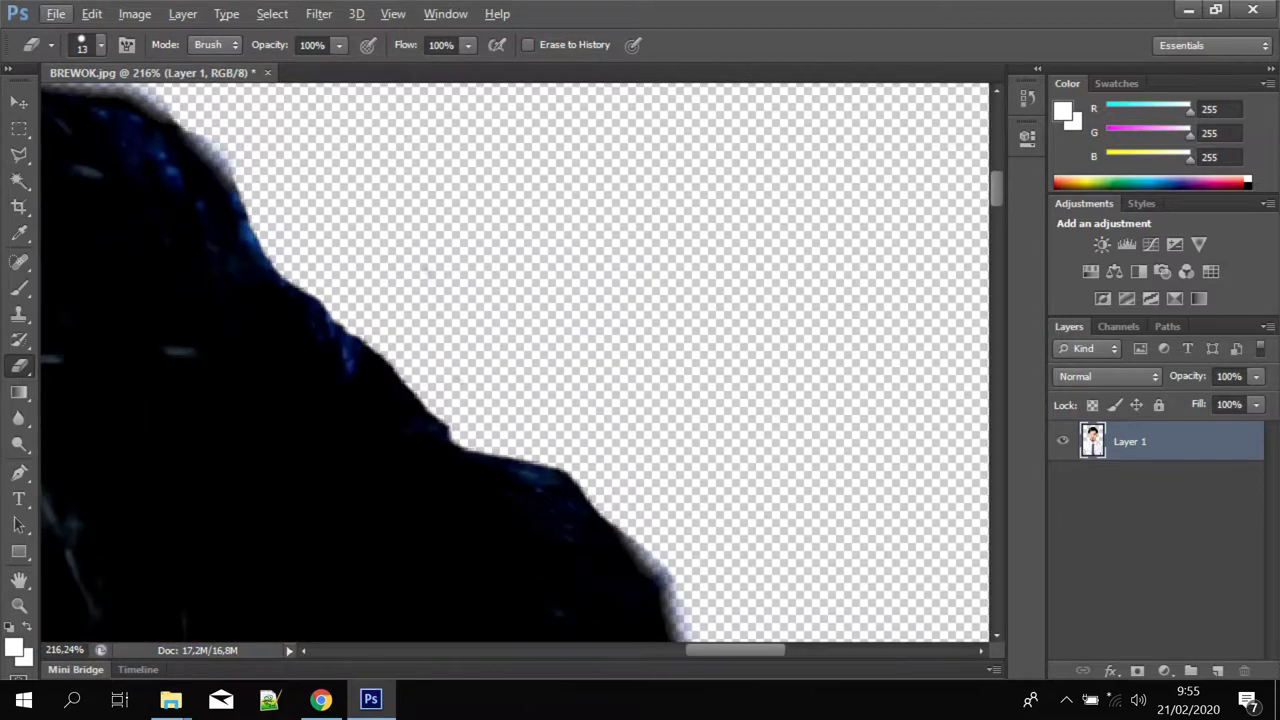
# Step: Erase the leftover fringe along the left hair edge, then fit the photo on screen
pyautogui.scroll(-3, 420, 380)
pyautogui.scroll(-2, 420, 380)
pyautogui.scroll(-3, 420, 380)
pyautogui.scroll(-2, 420, 380)
pyautogui.scroll(-1, 300, 430)
pyautogui.scroll(2, 300, 430)
pyautogui.scroll(3, 300, 430)
pyautogui.scroll(2, 300, 430)
pyautogui.scroll(-2, 400, 350)
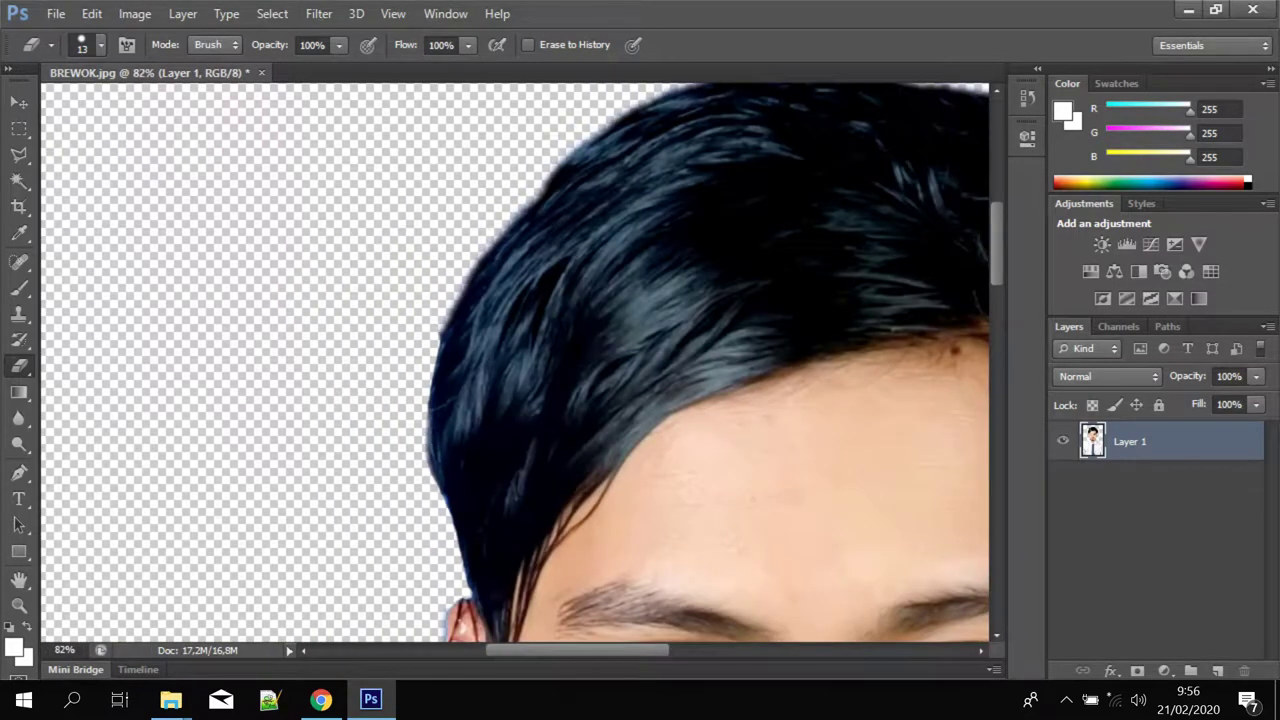
pyautogui.moveTo(452, 294); pyautogui.dragTo(450, 318)
pyautogui.moveTo(481, 252); pyautogui.dragTo(470, 272)
pyautogui.hotkey('ctrl', '0')
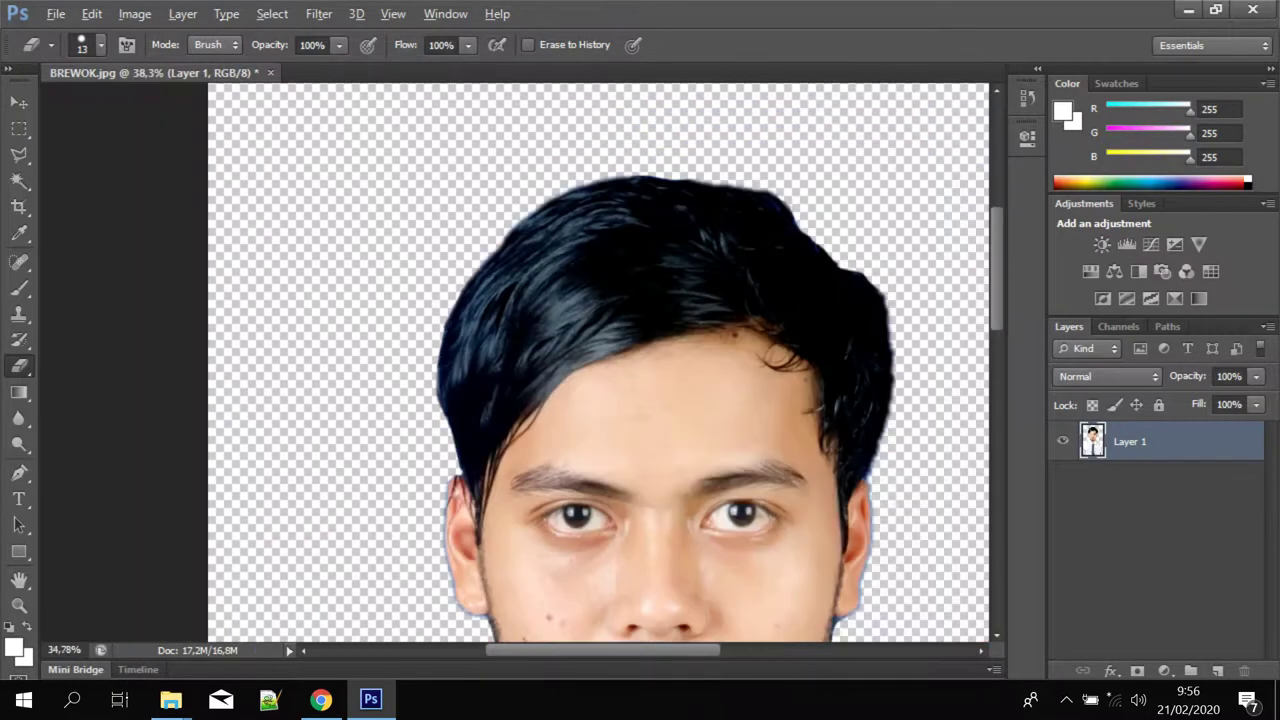
# Step: Zoom in and erase the bluish fringe along the ear's outer edge
pyautogui.scroll(2, 445, 257)
pyautogui.scroll(1, 445, 257)
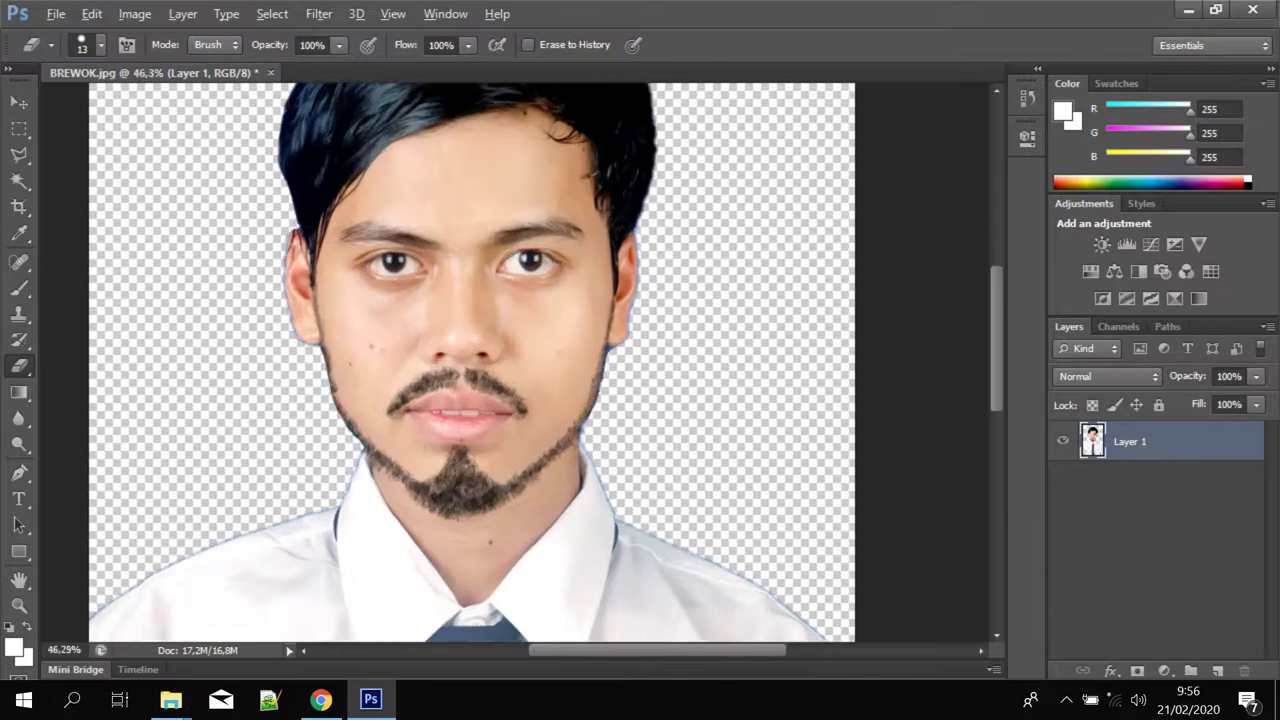
pyautogui.scroll(1, 445, 257)
pyautogui.scroll(1, 445, 257)
pyautogui.scroll(1, 268, 336)
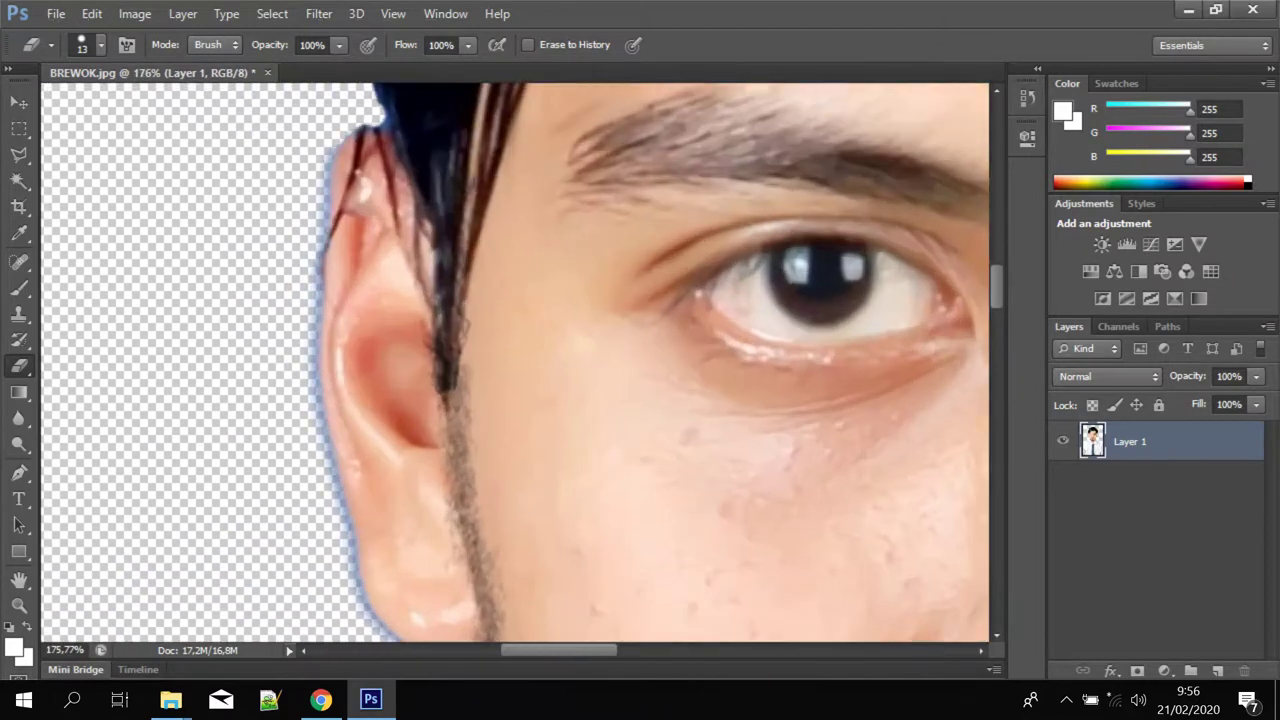
pyautogui.moveTo(317, 256); pyautogui.dragTo(315, 442)
# Step: Zoom in and out to inspect the cleaned ear and hair edges
pyautogui.scroll(-3, 320, 380)
pyautogui.scroll(-2, 320, 380)
pyautogui.scroll(-2, 320, 380)
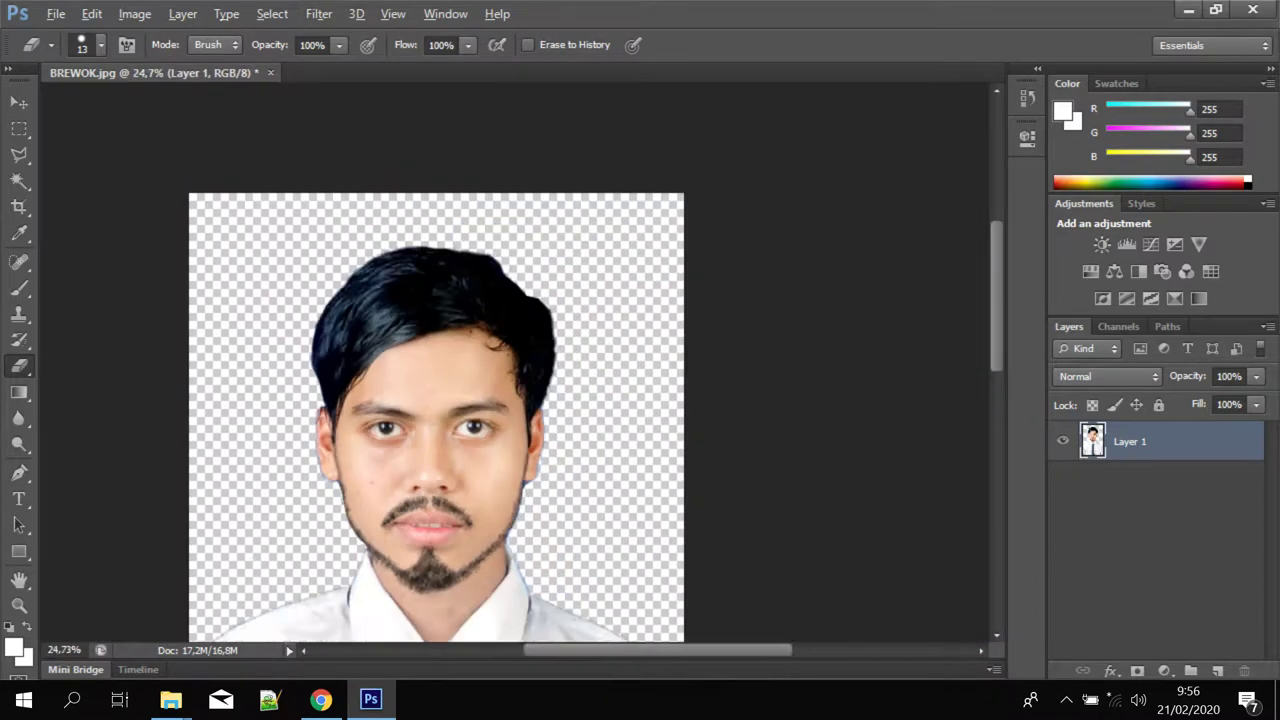
pyautogui.scroll(-2, 320, 380)
pyautogui.scroll(1, 512, 360)
pyautogui.scroll(2, 512, 360)
pyautogui.scroll(-2, 512, 360)
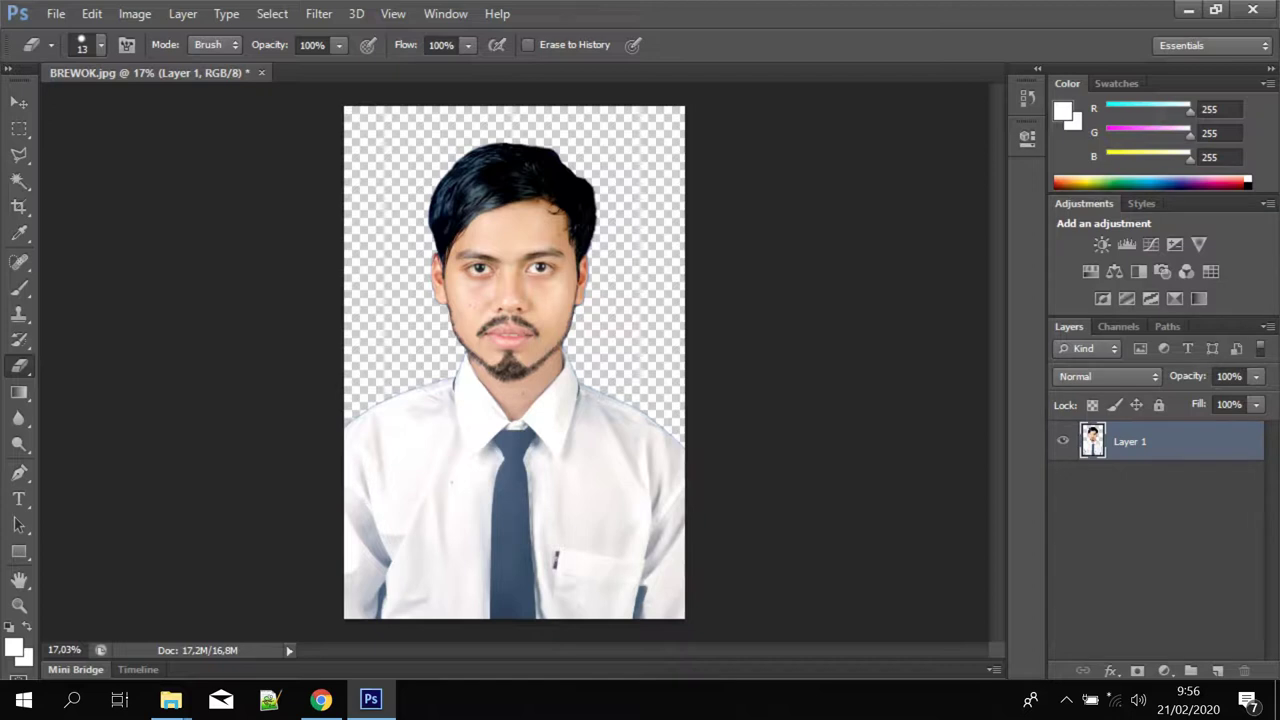
pyautogui.scroll(3, 690, 240)
pyautogui.scroll(-2, 690, 240)
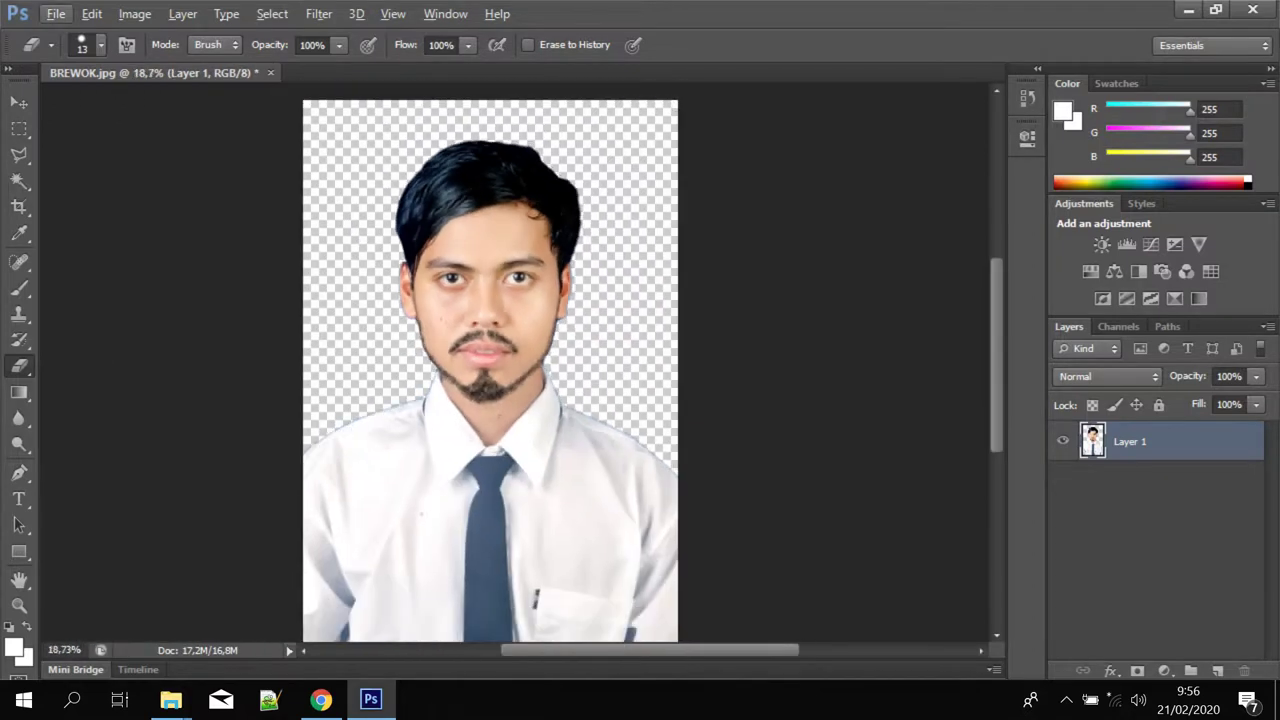
pyautogui.scroll(-1, 360, 181)
pyautogui.scroll(1, 360, 181)
pyautogui.scroll(1, 360, 181)
pyautogui.scroll(1, 360, 181)
pyautogui.scroll(-1, 517, 362)
pyautogui.scroll(-1, 517, 362)
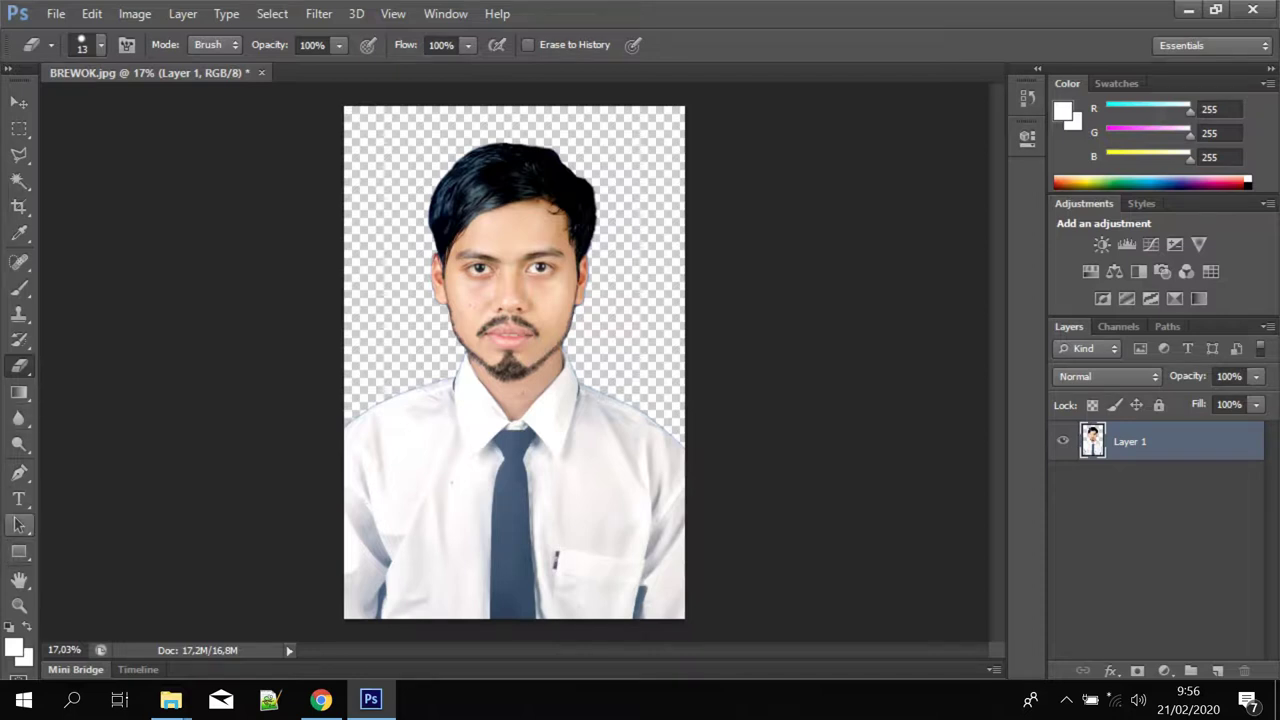
# Step: Draw a red-filled rectangle covering the whole canvas
pyautogui.click(19, 551)
pyautogui.click(112, 547)
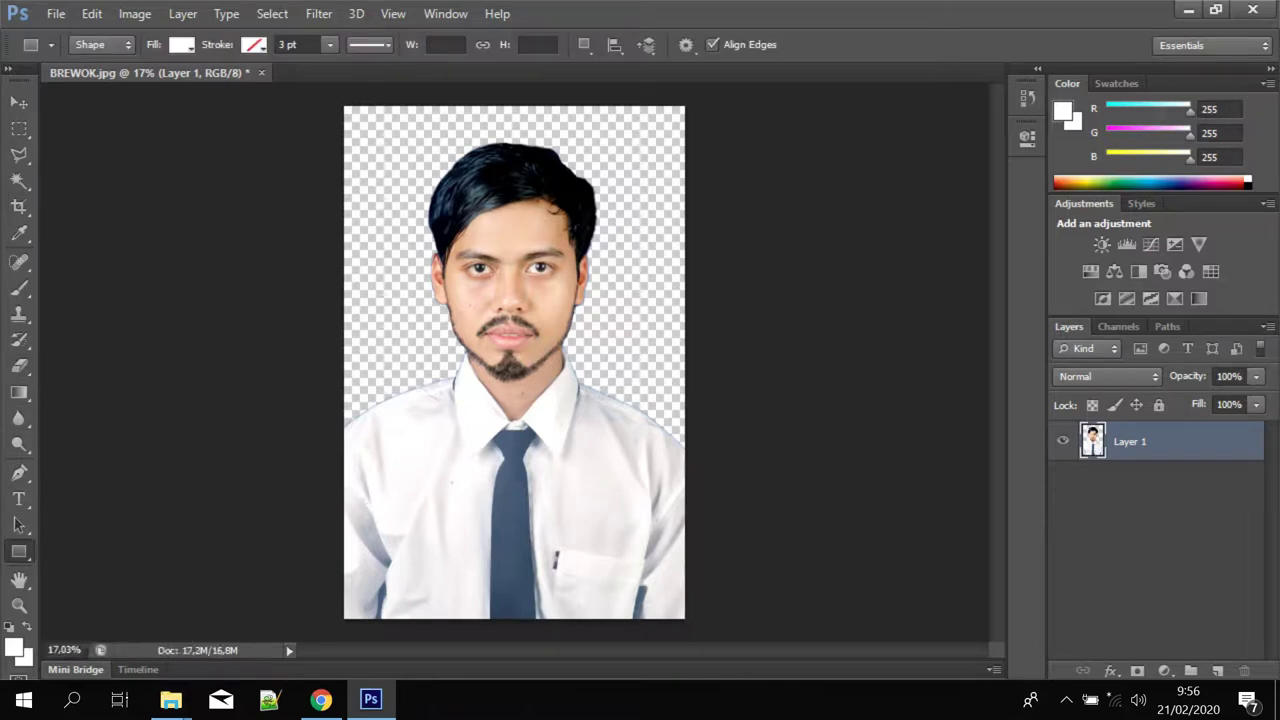
pyautogui.click(181, 44)
pyautogui.click(84, 141)
pyautogui.moveTo(344, 106); pyautogui.dragTo(686, 619)
# Step: Move Layer 1 above Rectangle 1 so the red shape sits behind the portrait
pyautogui.click(19, 102)
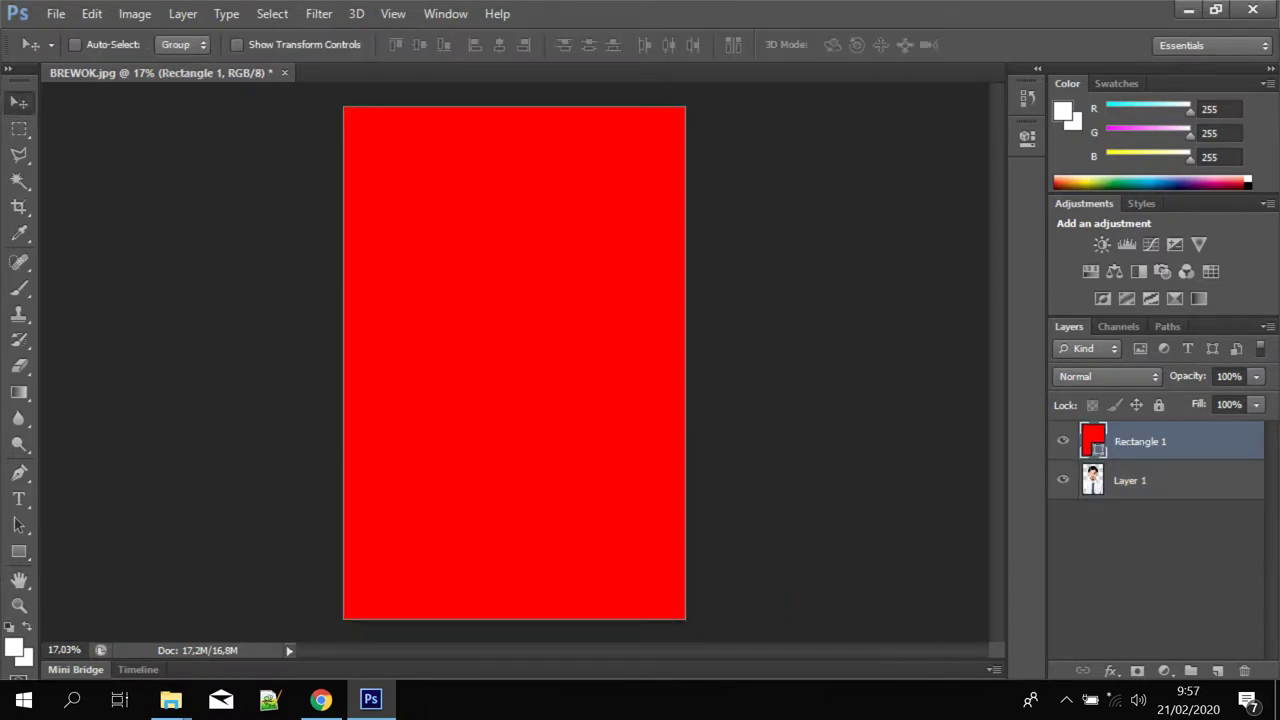
pyautogui.hotkey('alt', '[')
pyautogui.moveTo(1130, 480); pyautogui.dragTo(1130, 425)
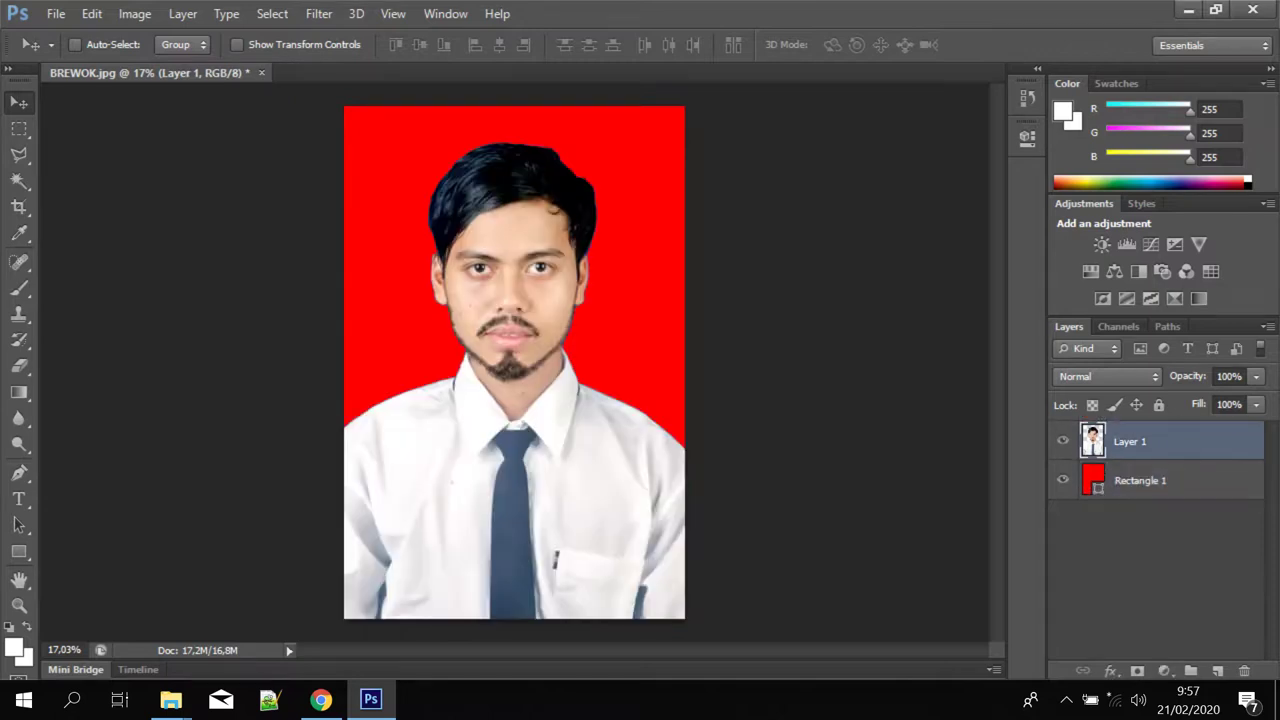
pyautogui.hotkey('ctrl', '+')
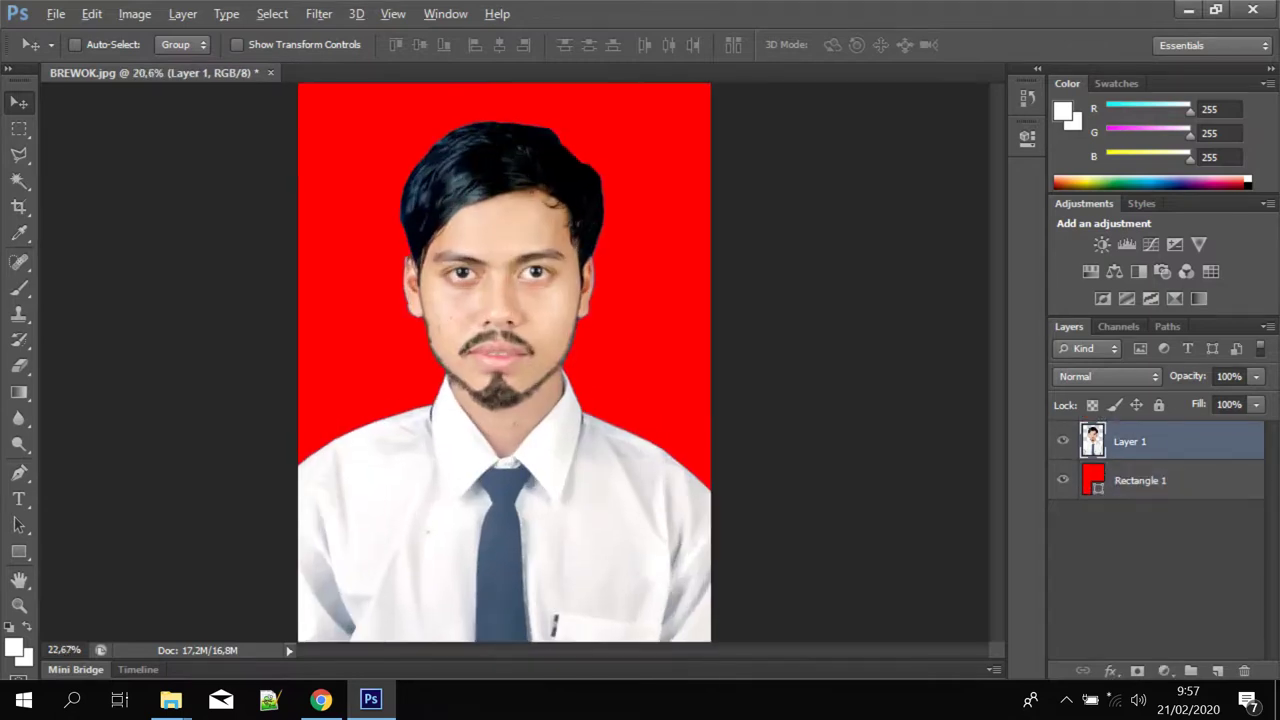
pyautogui.hotkey('ctrl', '0')
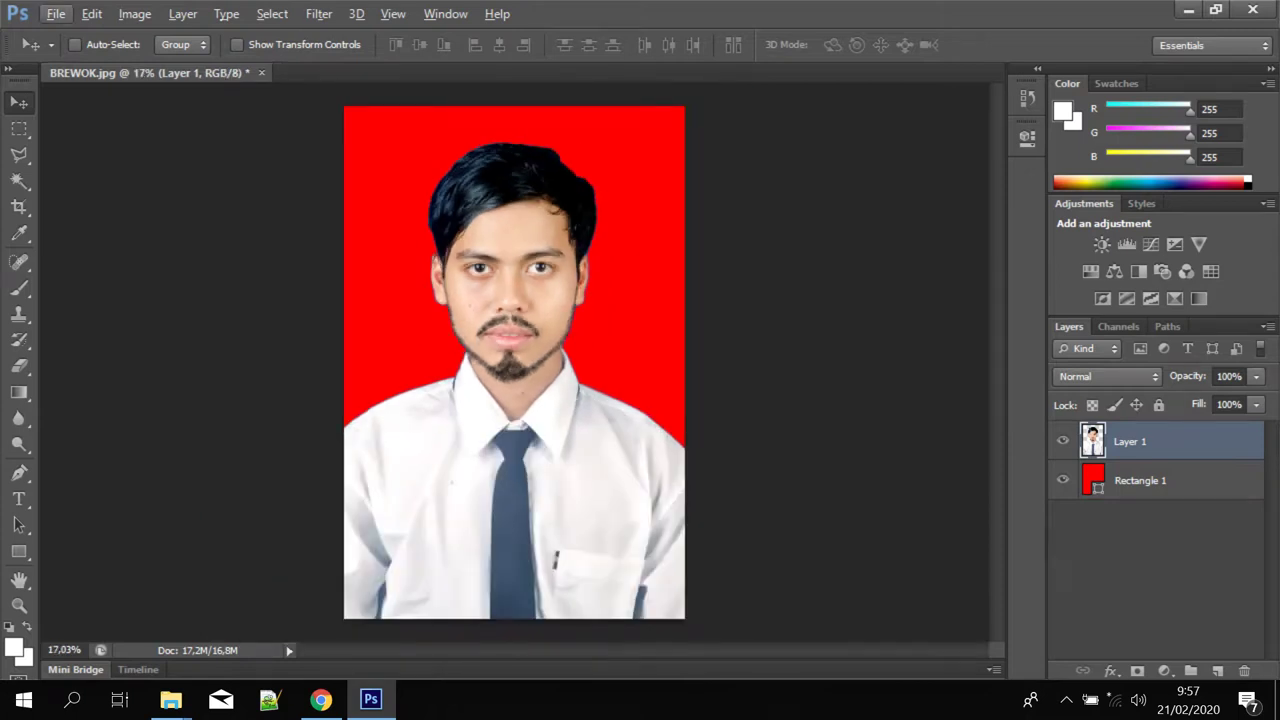
# Step: Select Rectangle 1 and try orange fill swatches before returning to bright red
pyautogui.hotkey('ctrl', '+')
pyautogui.hotkey('ctrl', '0')
pyautogui.hotkey('alt', '[')
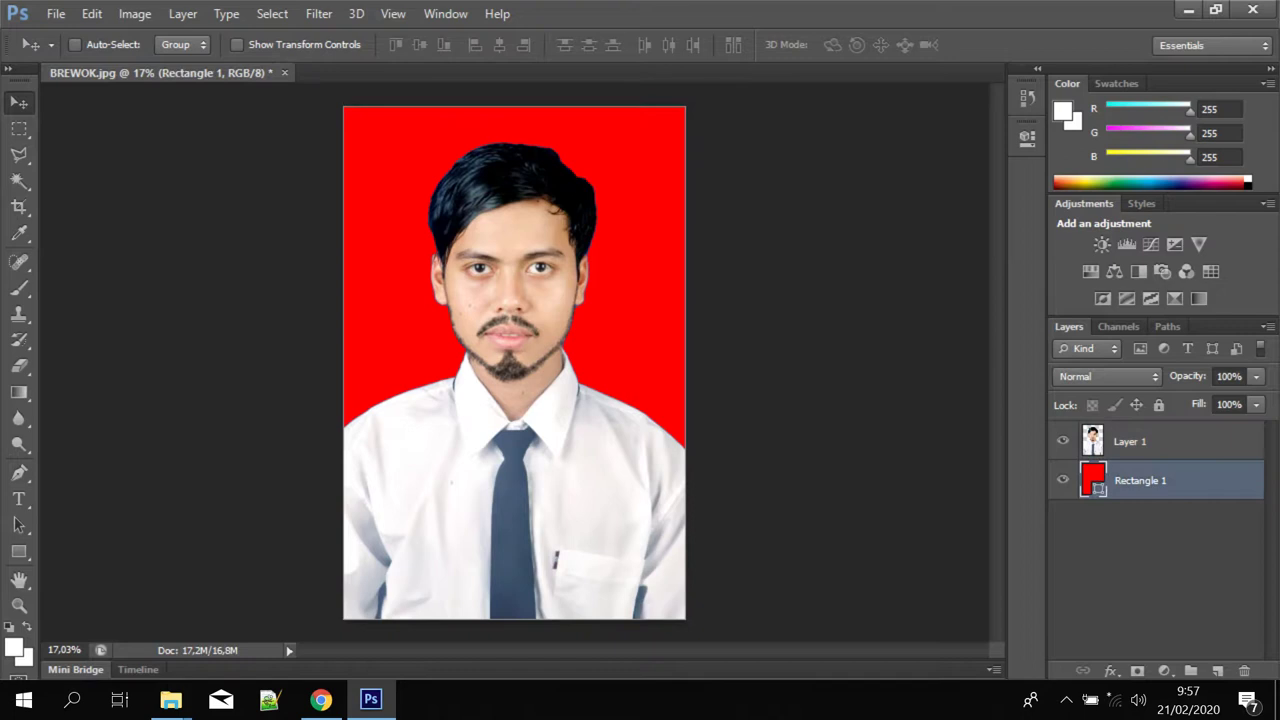
pyautogui.press('u')
pyautogui.click(181, 44)
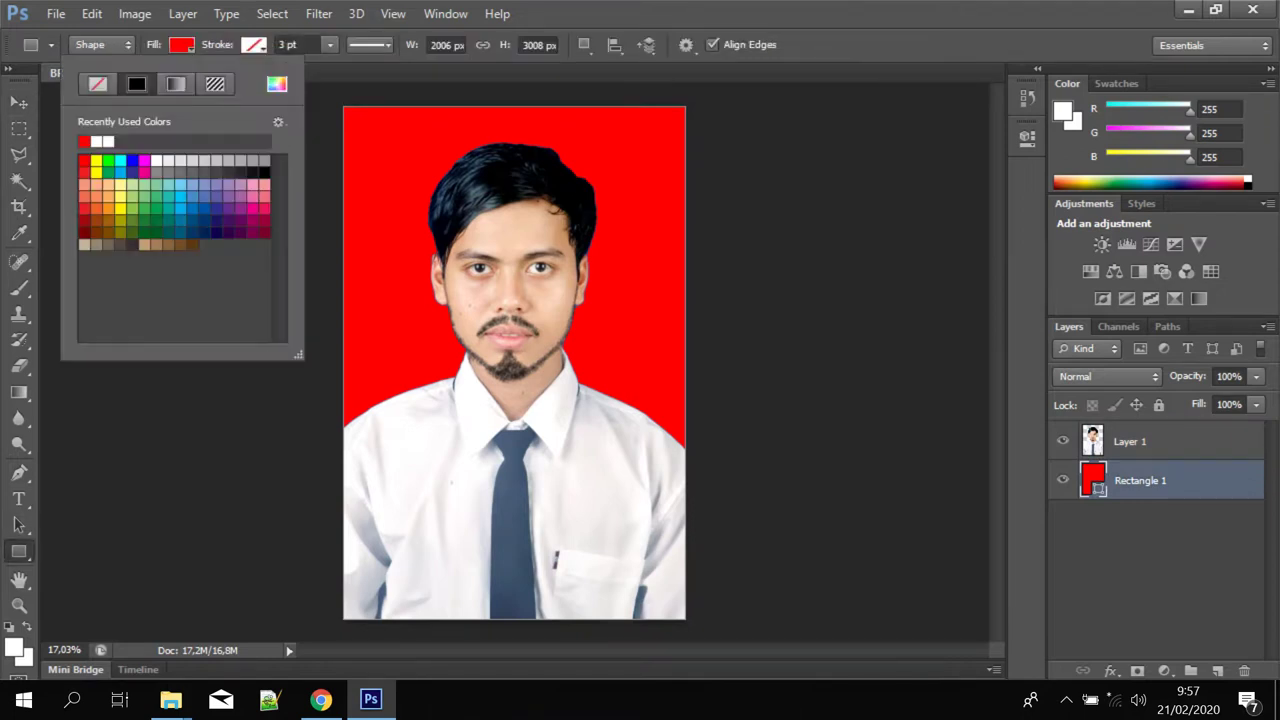
pyautogui.click(96, 220)
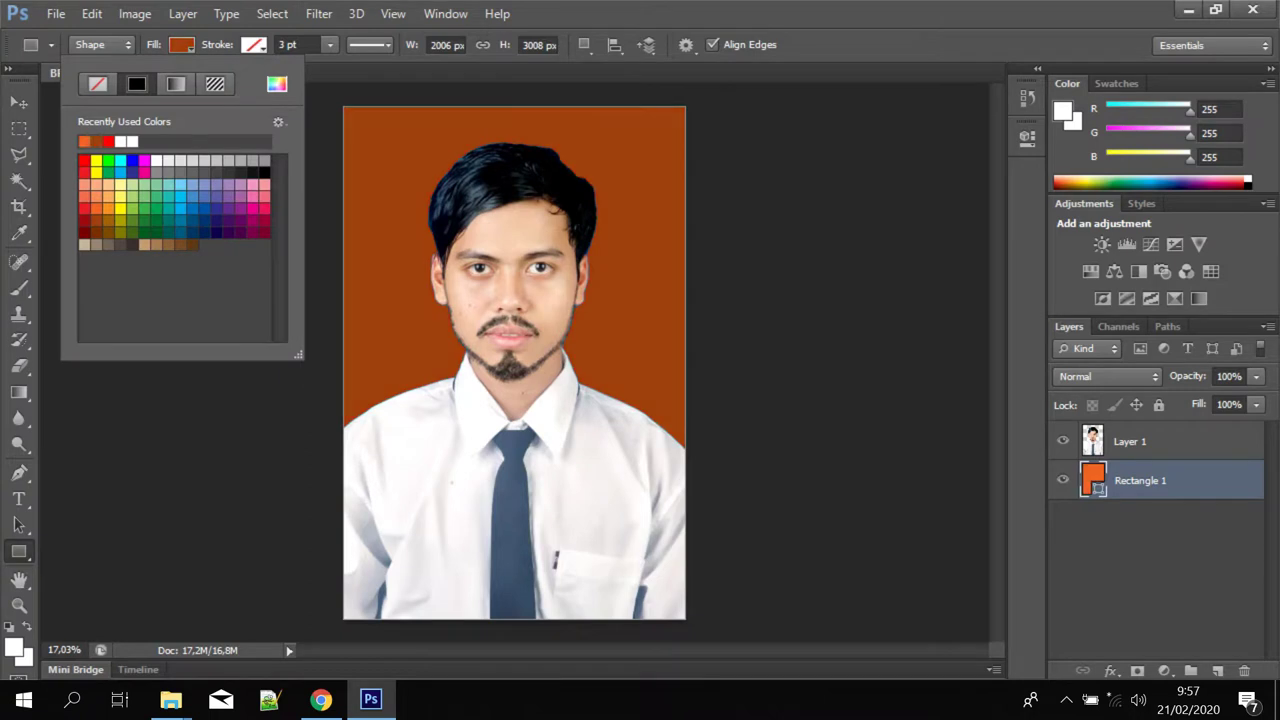
pyautogui.click(96, 196)
pyautogui.click(84, 160)
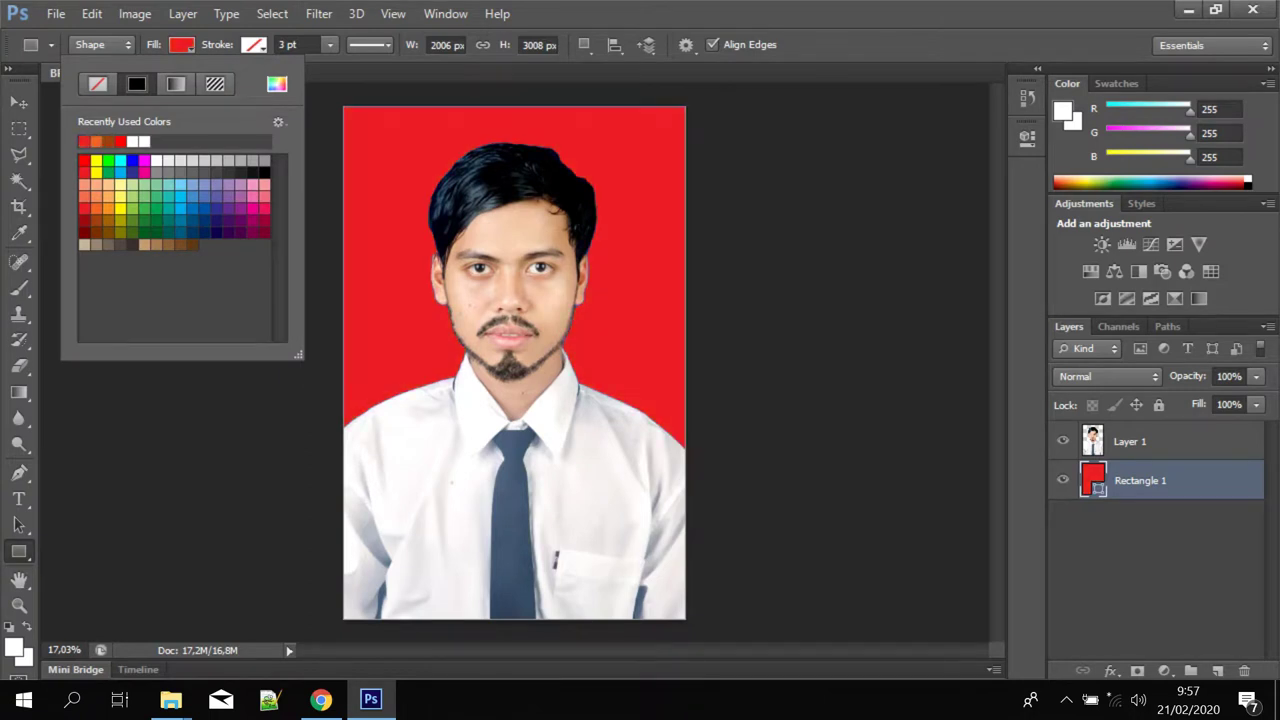
# Step: Set the rectangle's fill to the custom red #e72e35 and reselect Layer 1
pyautogui.click(276, 83)
pyautogui.moveTo(763, 200); pyautogui.dragTo(743, 206)
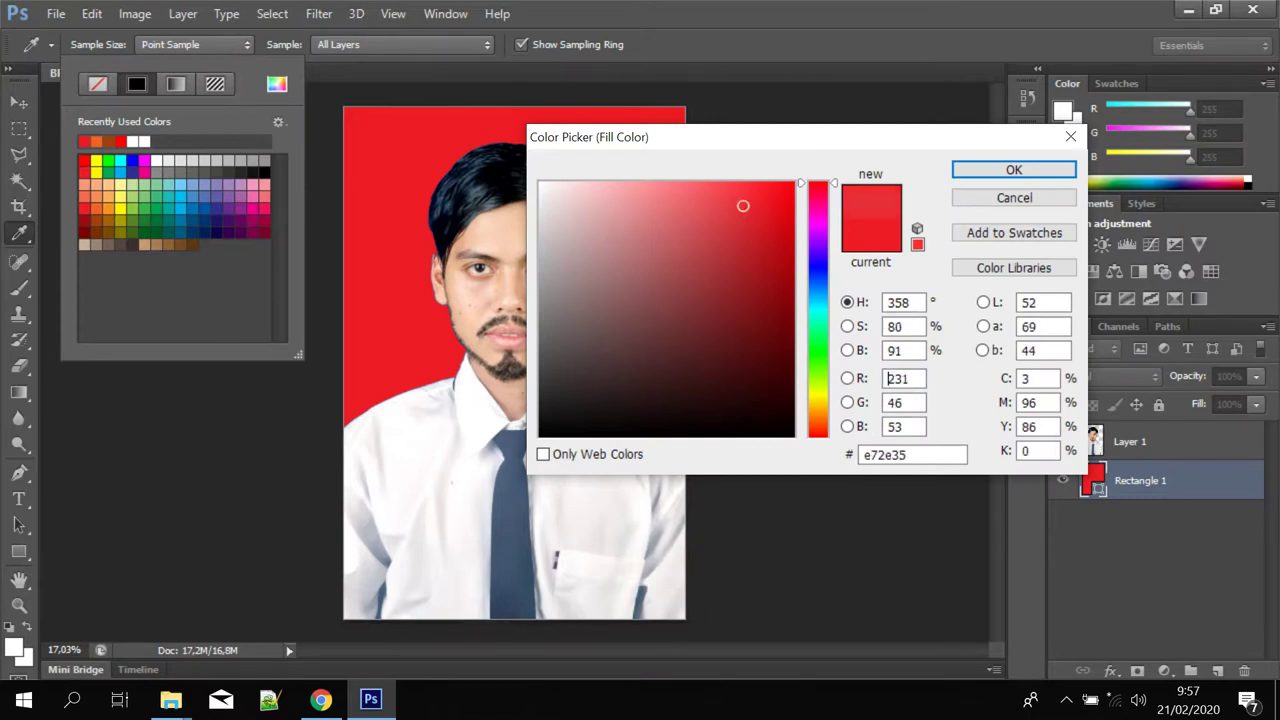
pyautogui.click(1013, 169)
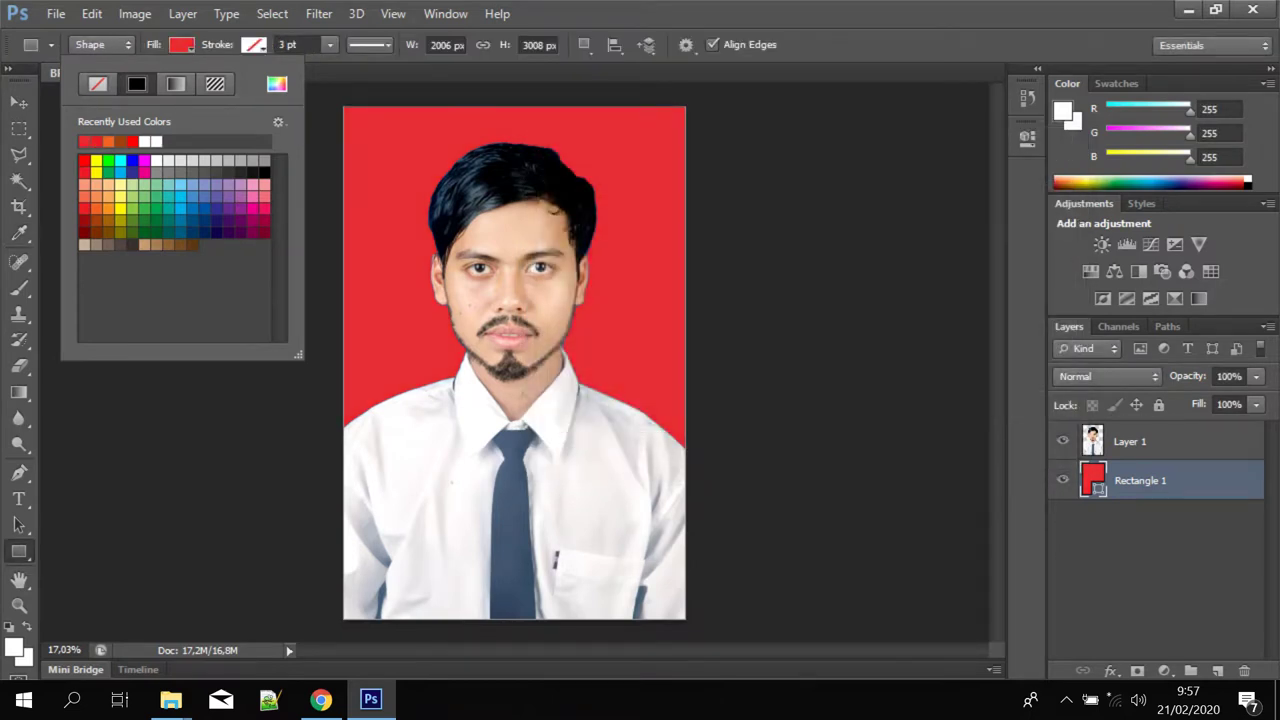
pyautogui.press('Escape')
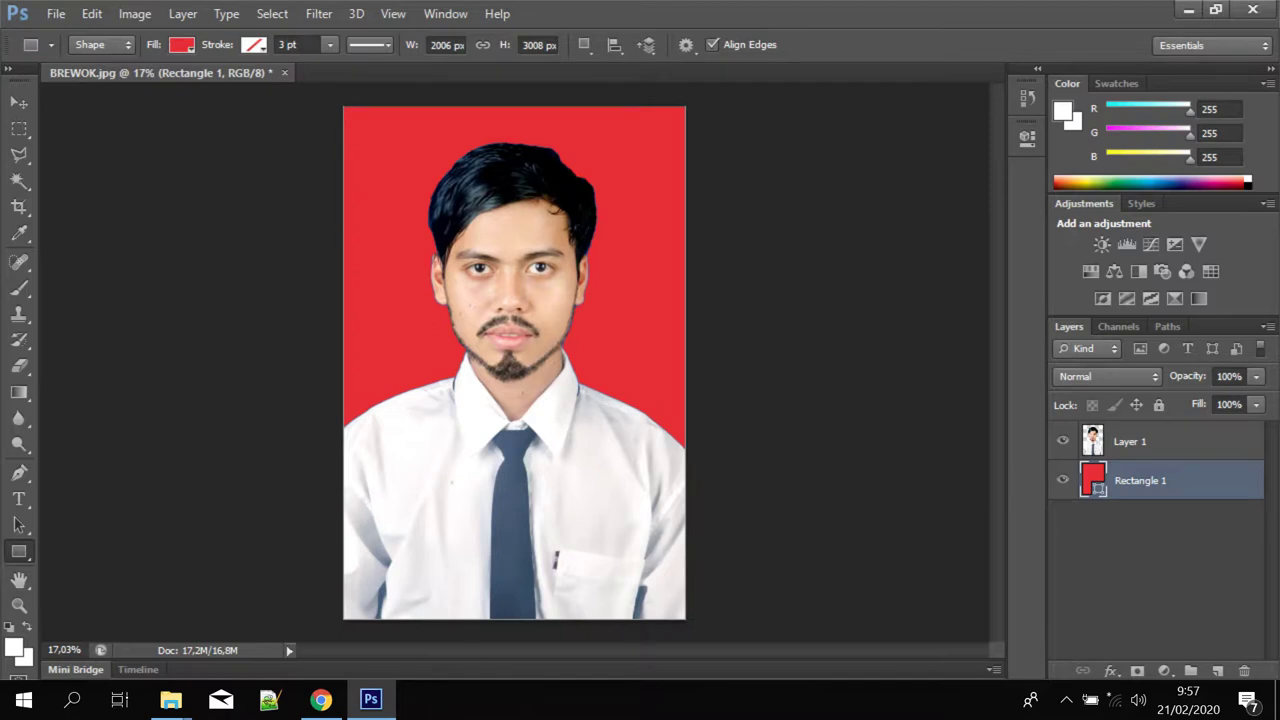
pyautogui.hotkey('alt', ']')
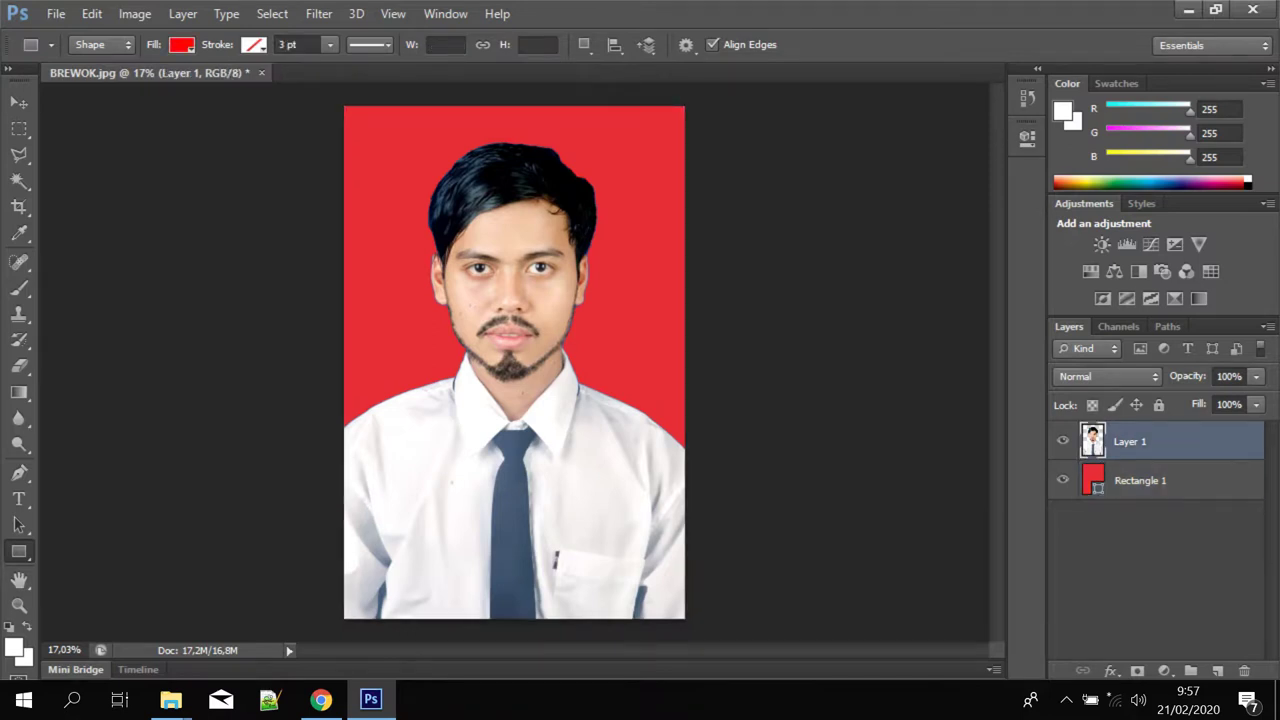
# Step: Apply Brightness/Contrast with brightness -9 and contrast -4 to the portrait
pyautogui.scroll(3, 510, 330)
pyautogui.scroll(2, 510, 330)
pyautogui.scroll(-3, 510, 330)
pyautogui.scroll(-3, 510, 330)
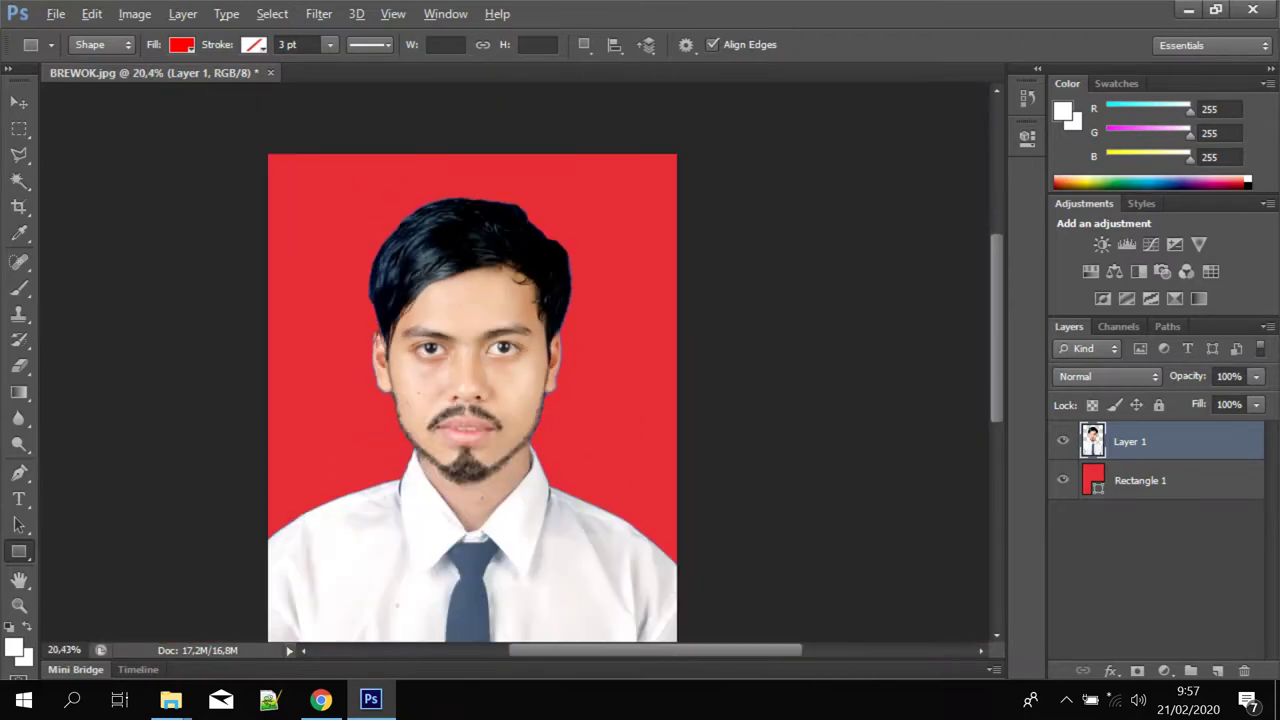
pyautogui.scroll(-1, 510, 330)
pyautogui.scroll(-1, 510, 330)
pyautogui.click(134, 14)
pyautogui.moveTo(165, 65)
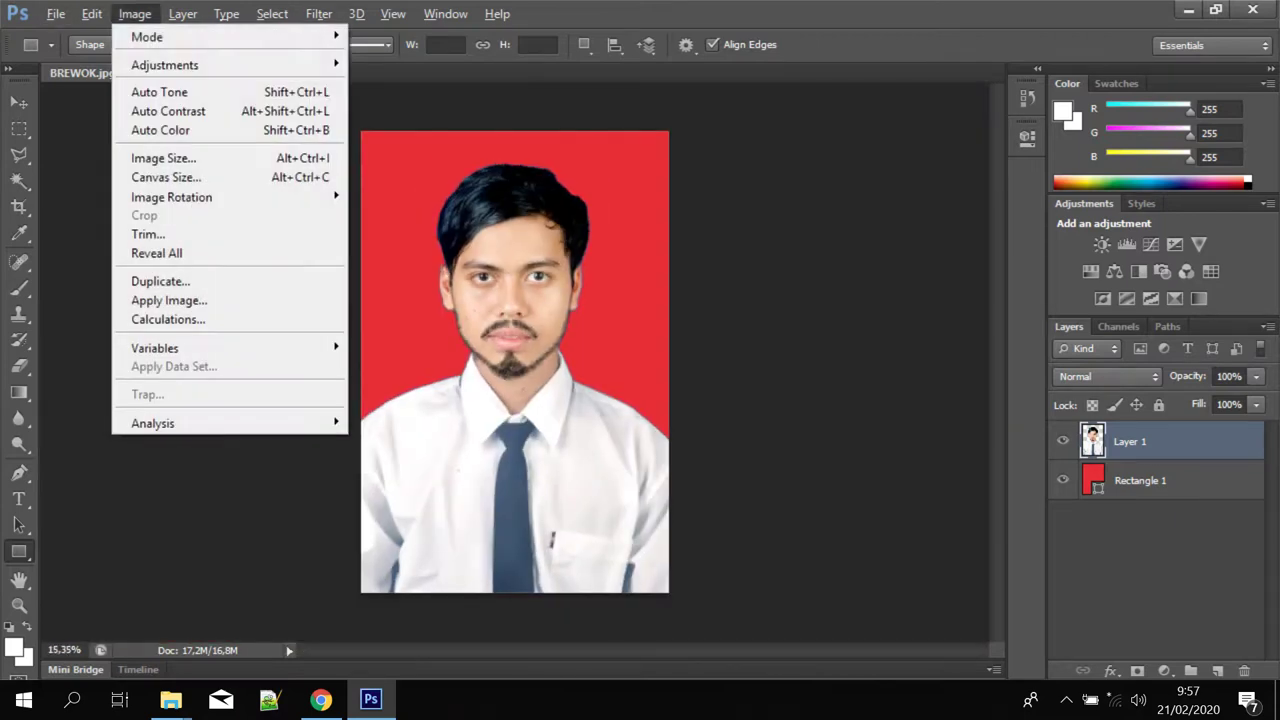
pyautogui.click(420, 63)
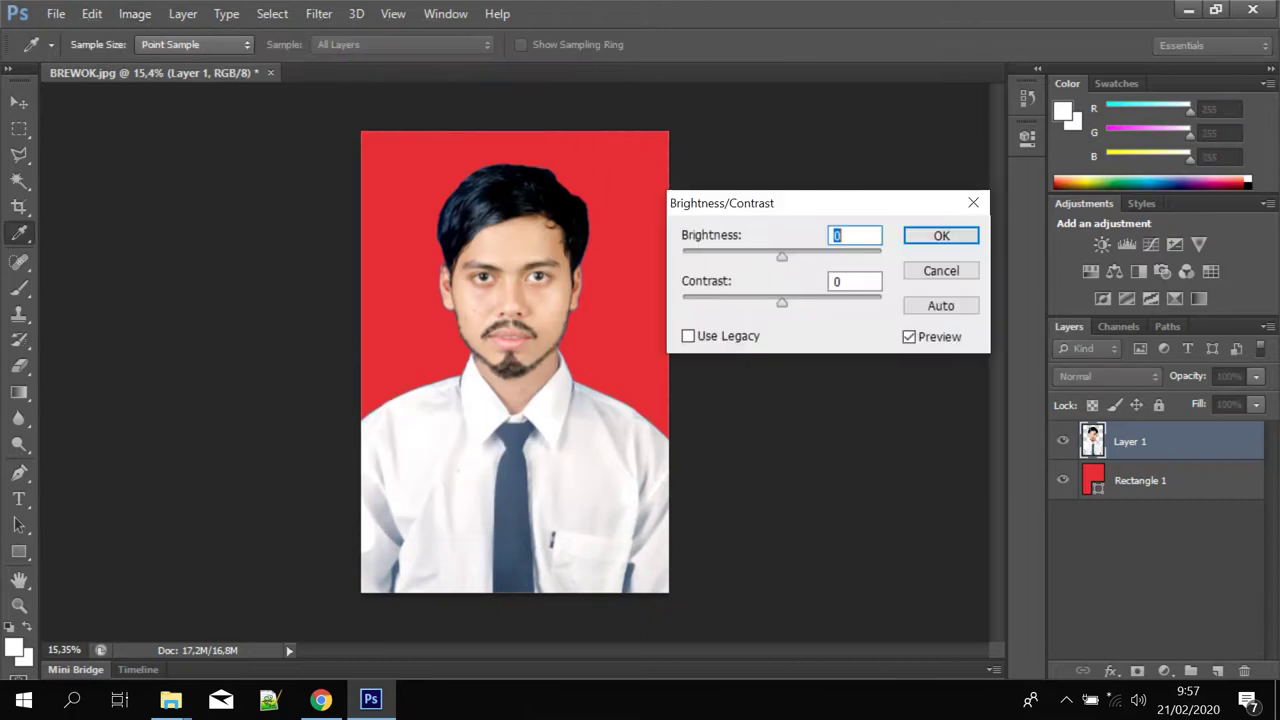
pyautogui.press('Tab')
pyautogui.press('Down')
pyautogui.press('Down')
pyautogui.press('Down')
pyautogui.press('Up')
pyautogui.press('Up')
pyautogui.press('Up')
pyautogui.hotkey('shift', 'Tab')
pyautogui.press('Down')
pyautogui.press('Down')
pyautogui.press('Down')
pyautogui.press('Down')
pyautogui.press('Down')
pyautogui.press('Down')
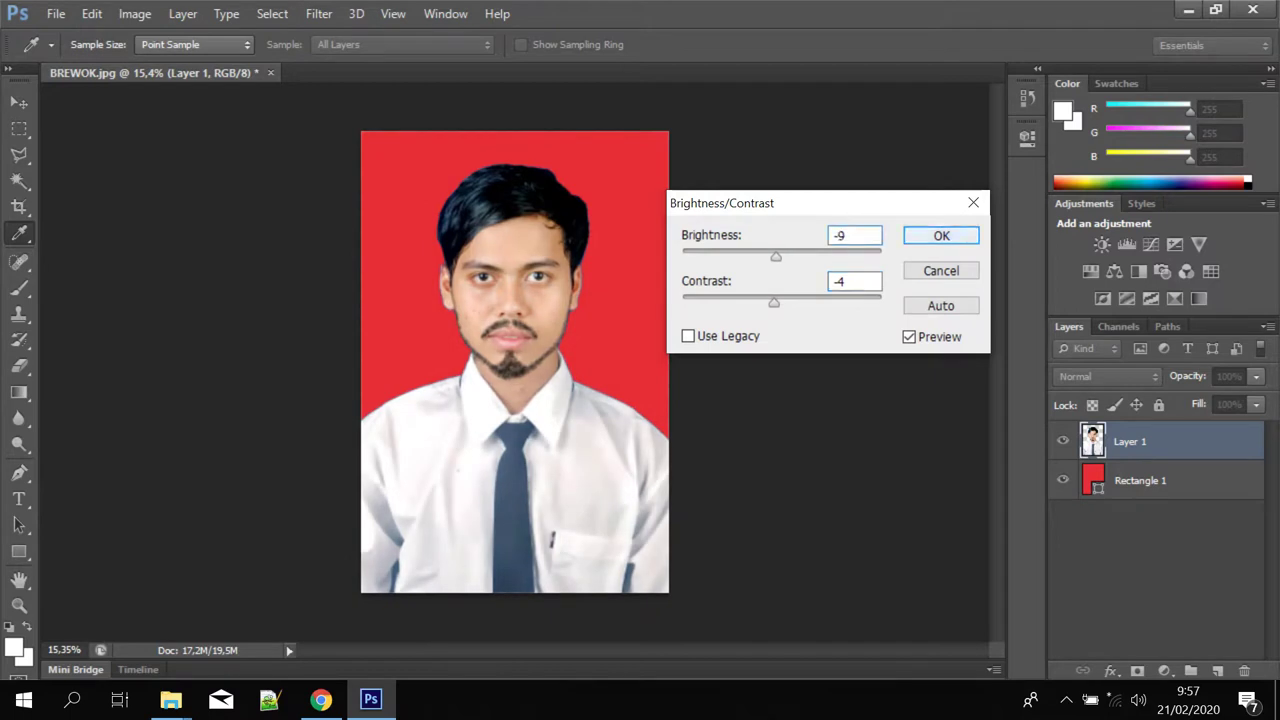
pyautogui.press('Return')
# Step: Open Levels and start lowering the midtone gamma, previewing 0,97
pyautogui.press('u')
pyautogui.hotkey('alt', 'i')
pyautogui.press('Down')
pyautogui.press('Right')
pyautogui.press('Down')
pyautogui.press('Return')
pyautogui.press('Tab')
pyautogui.press('Down')
pyautogui.press('Down')
pyautogui.press('Down')
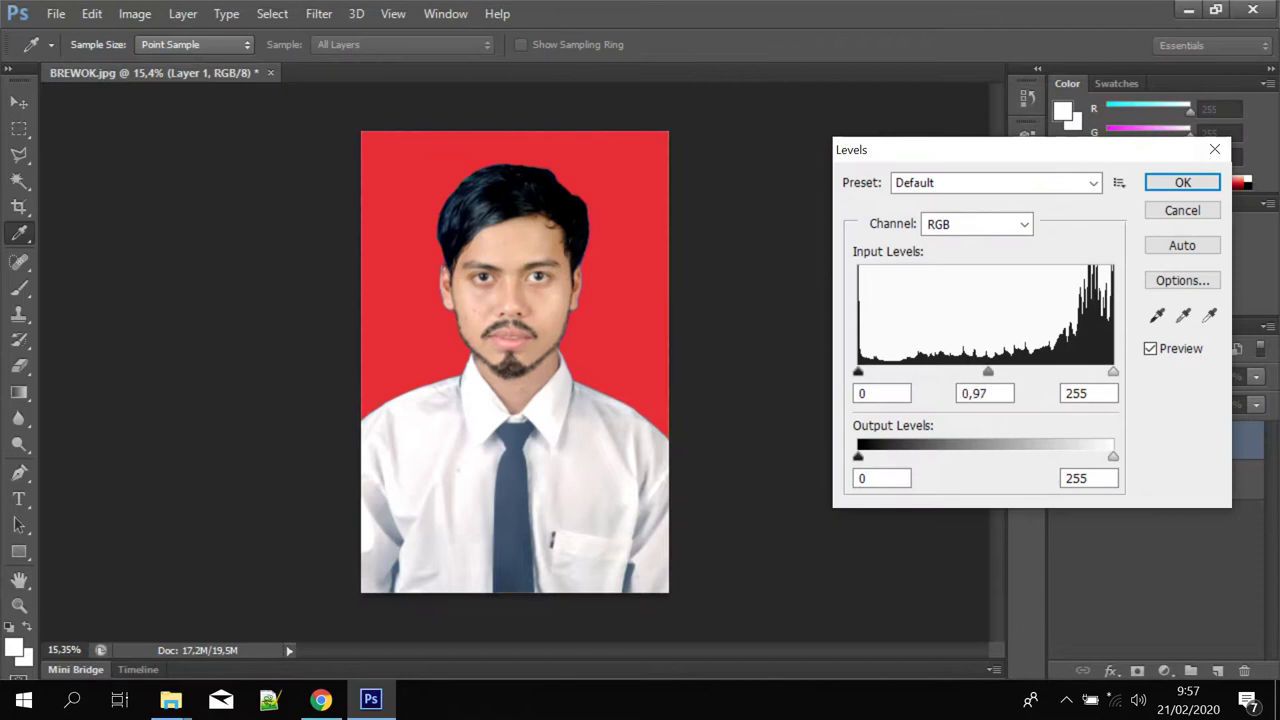
# Step: Lower the Levels midtone gamma to 0,62
pyautogui.press('Down')
pyautogui.press('Down')
pyautogui.press('Down')
pyautogui.press('Down')
pyautogui.press('Down')
pyautogui.press('Down')
pyautogui.press('Down')
pyautogui.press('Down')
pyautogui.press('Down')
pyautogui.press('Down')
pyautogui.press('Down')
pyautogui.press('Down')
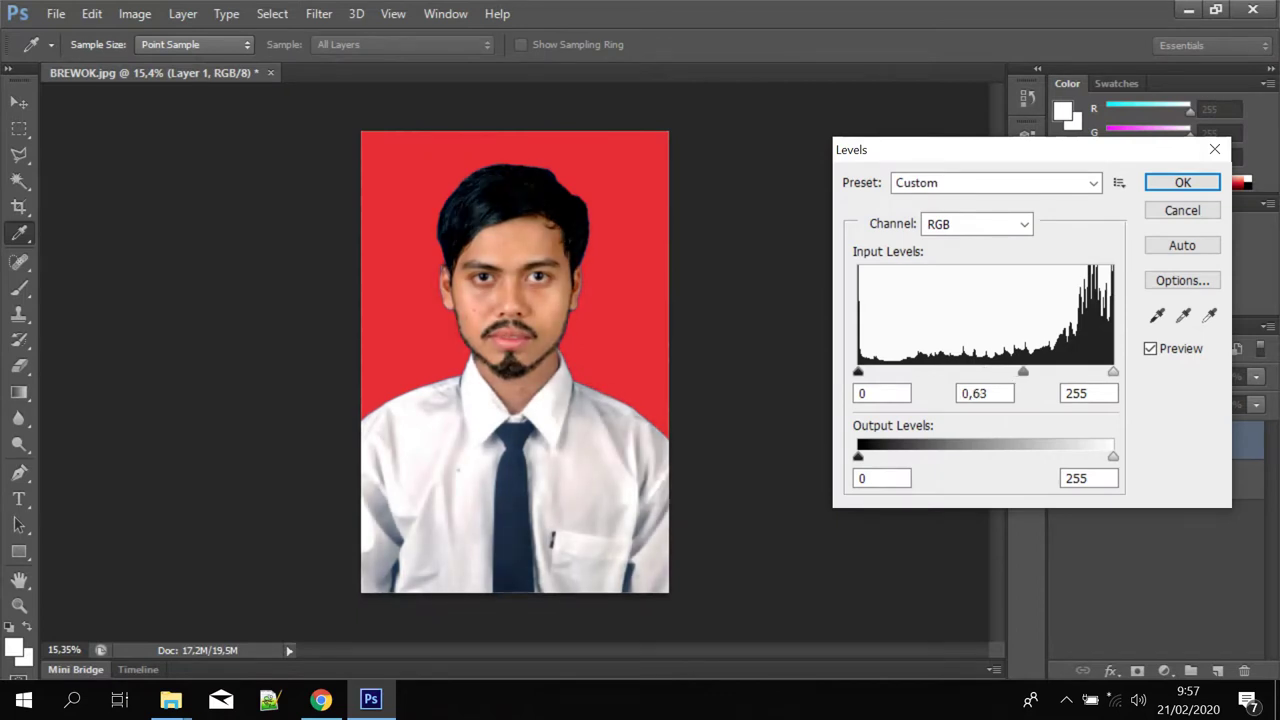
pyautogui.press('Down')
pyautogui.press('Down')
pyautogui.press('Down')
pyautogui.press('Down')
pyautogui.press('Down')
pyautogui.press('Down')
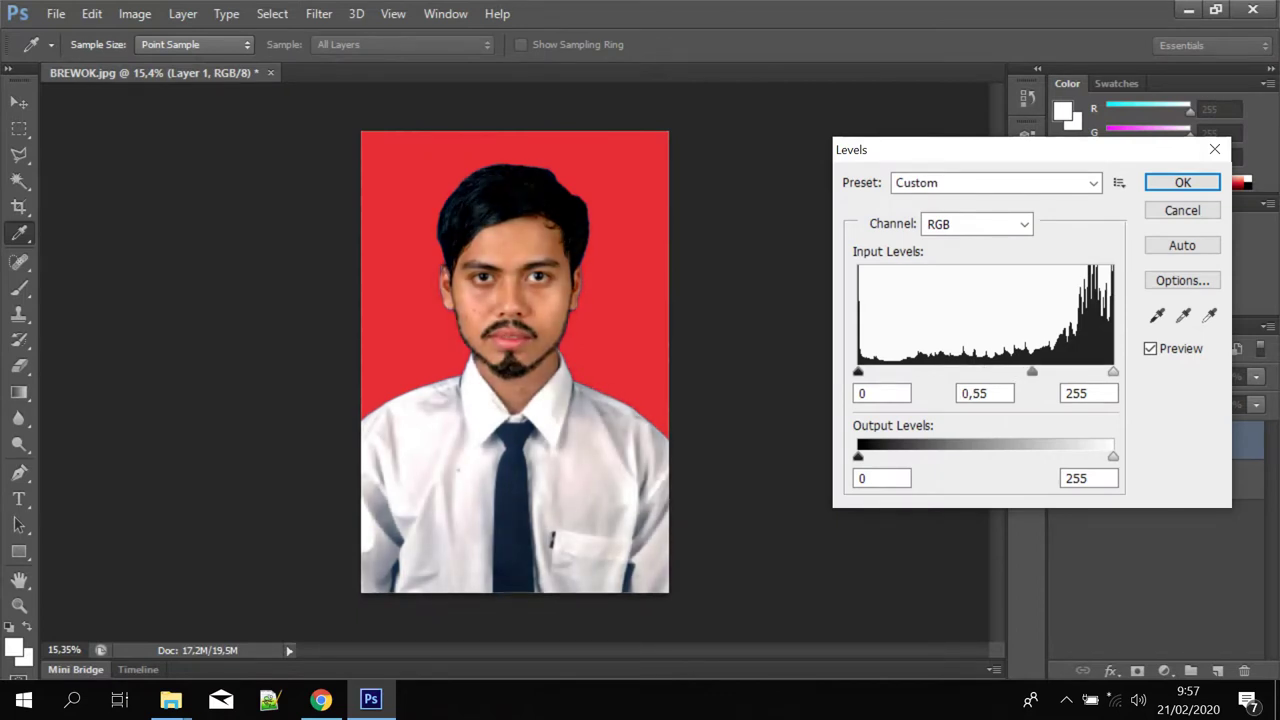
pyautogui.press('Down')
pyautogui.press('Down')
pyautogui.press('Down')
pyautogui.press('Down')
pyautogui.press('Down')
pyautogui.press('Up')
pyautogui.press('Up')
pyautogui.press('Up')
pyautogui.press('Up')
pyautogui.press('Up')
pyautogui.moveTo(1026, 371); pyautogui.dragTo(1024, 371)
# Step: Set the highlight input to 244 and the shadow input to 12, then apply Levels
pyautogui.moveTo(1113, 371); pyautogui.dragTo(1091, 371)
pyautogui.press('Tab')
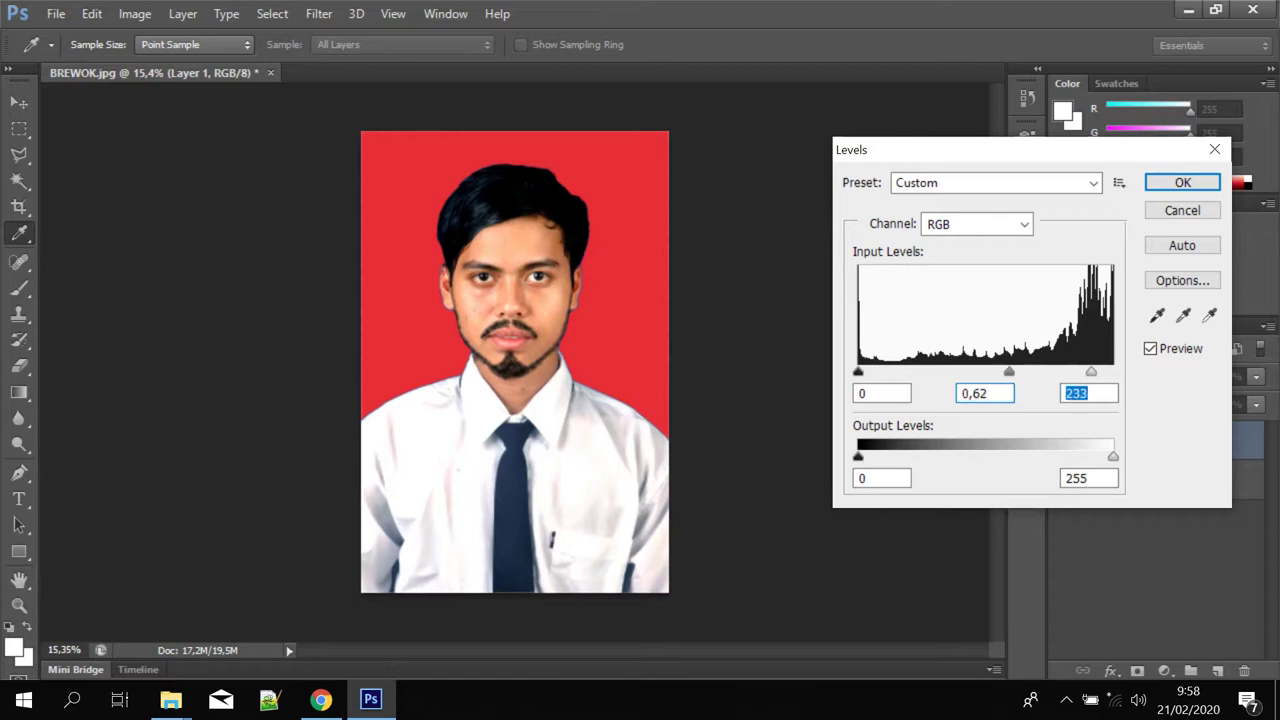
pyautogui.press('Up')
pyautogui.press('Up')
pyautogui.press('Up')
pyautogui.press('Up')
pyautogui.press('Up')
pyautogui.press('Up')
pyautogui.press('Up')
pyautogui.press('Up')
pyautogui.press('Up')
pyautogui.moveTo(858, 371); pyautogui.dragTo(871, 371)
pyautogui.press('u')
pyautogui.press('Return')
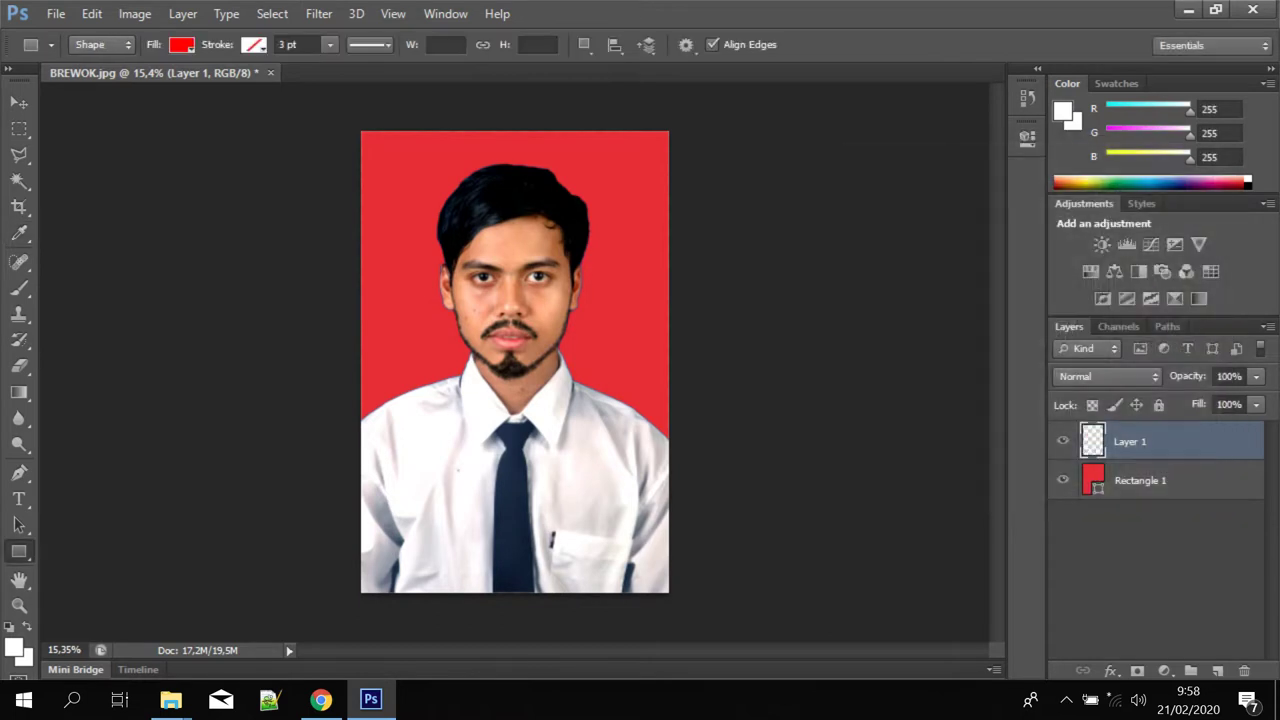
pyautogui.click(135, 14)
pyautogui.moveTo(165, 65)
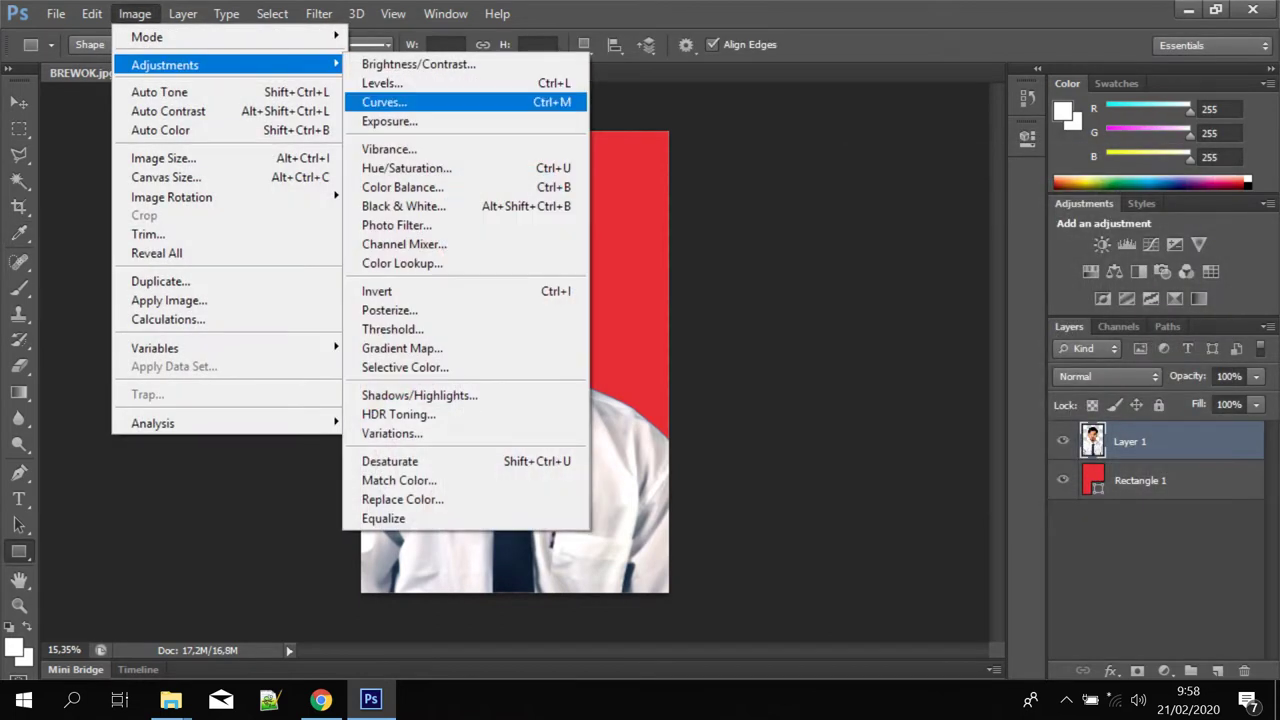
# Step: Apply a Curves adjustment with one midtone point at input 114, output 105
pyautogui.click(384, 102)
pyautogui.moveTo(882, 309)
pyautogui.mouseDown()
pyautogui.moveTo(885, 328)
pyautogui.moveTo(882, 292)
pyautogui.moveTo(896, 322)
pyautogui.moveTo(891, 313)
pyautogui.mouseUp()
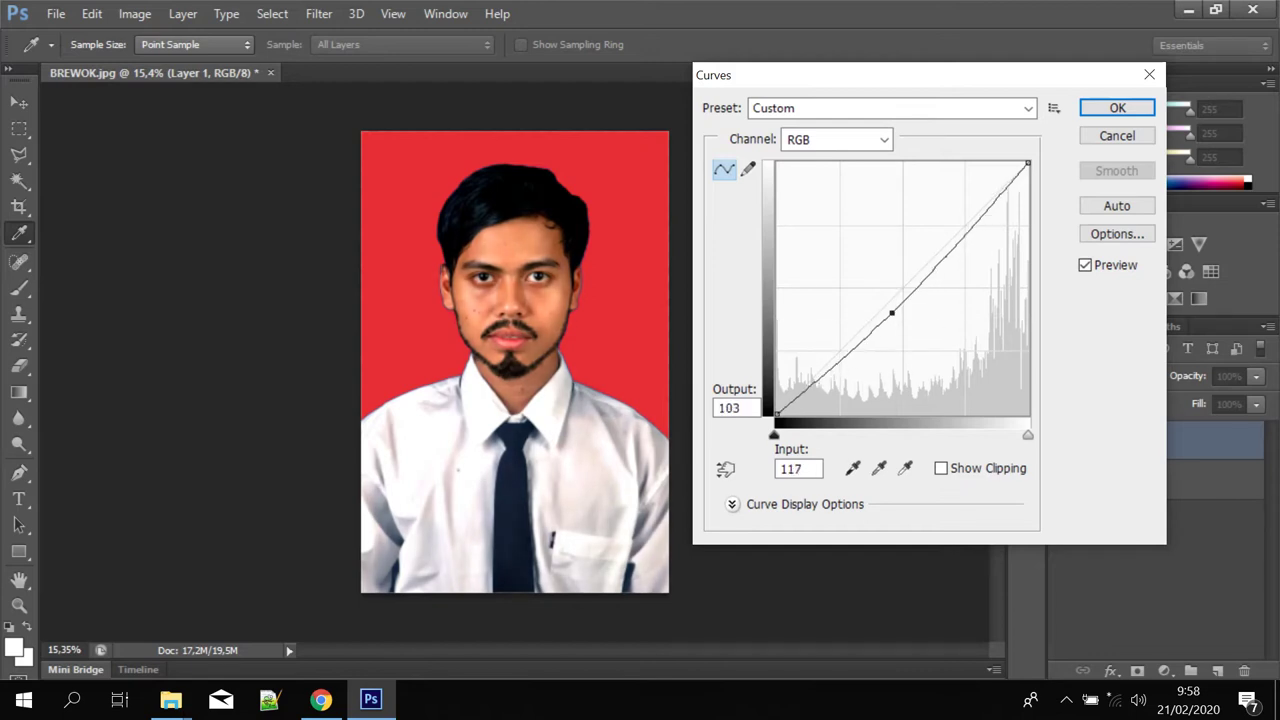
pyautogui.moveTo(875, 324); pyautogui.dragTo(880, 320)
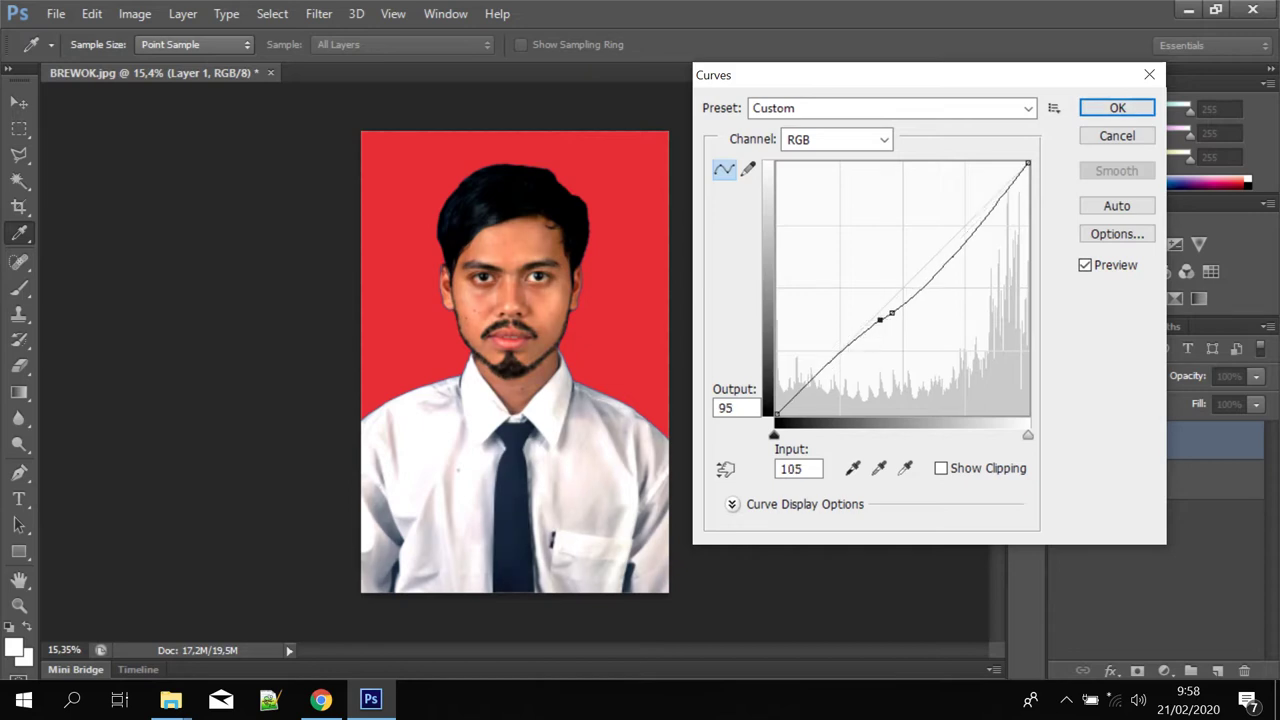
pyautogui.hotkey('ctrl', 'z')
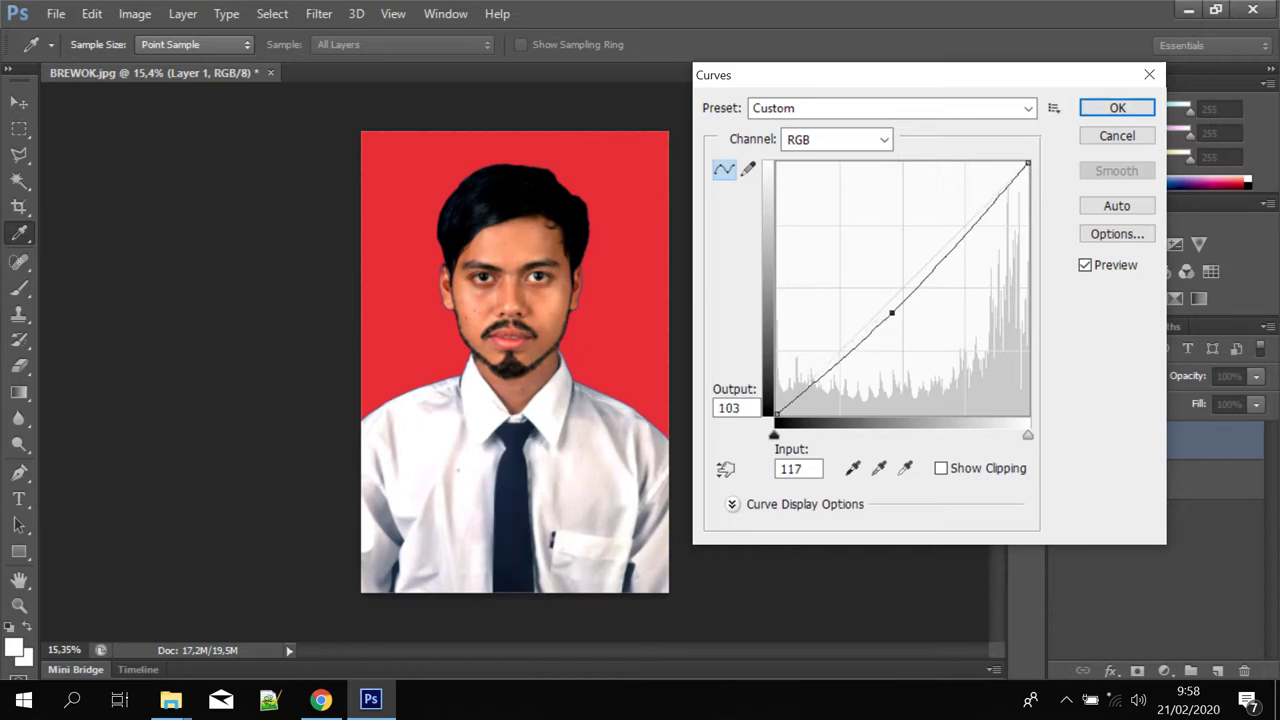
pyautogui.press('Left')
pyautogui.press('Left')
pyautogui.press('Left')
pyautogui.press('Up')
pyautogui.press('Up')
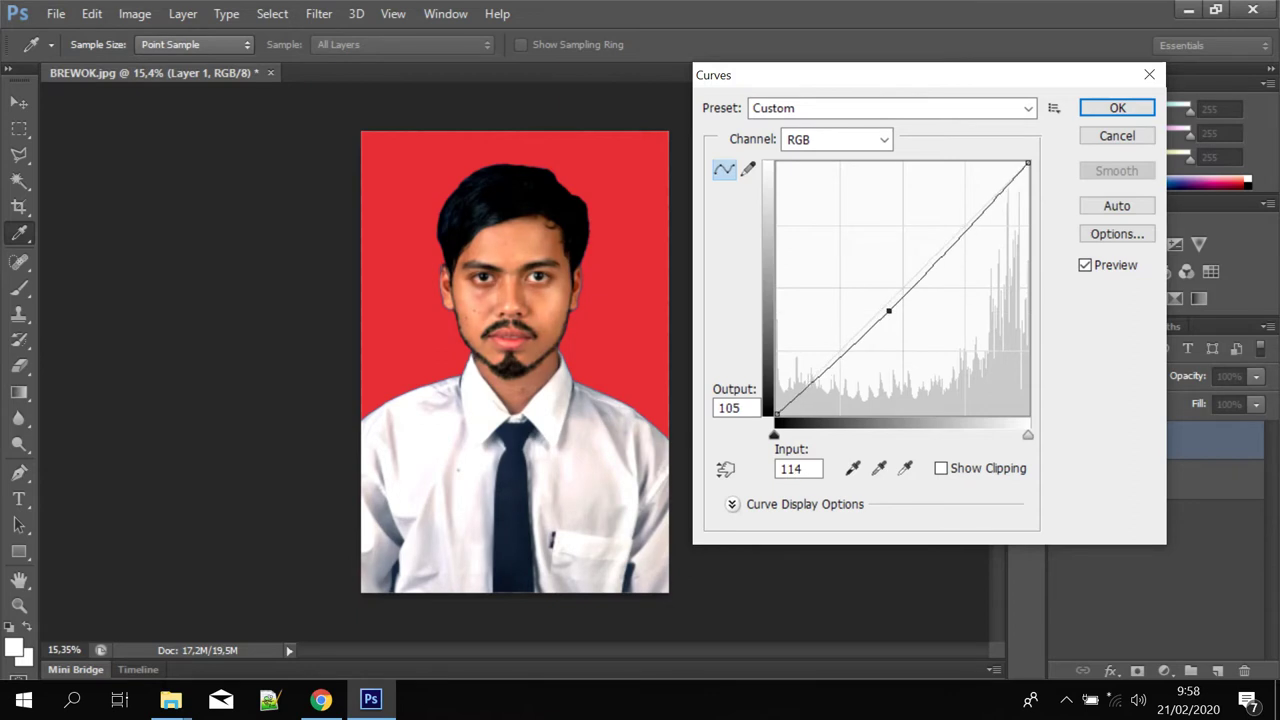
pyautogui.press('Right')
pyautogui.press('Down')
pyautogui.press('Down')
pyautogui.press('Down')
pyautogui.press('Return')
pyautogui.click(134, 13)
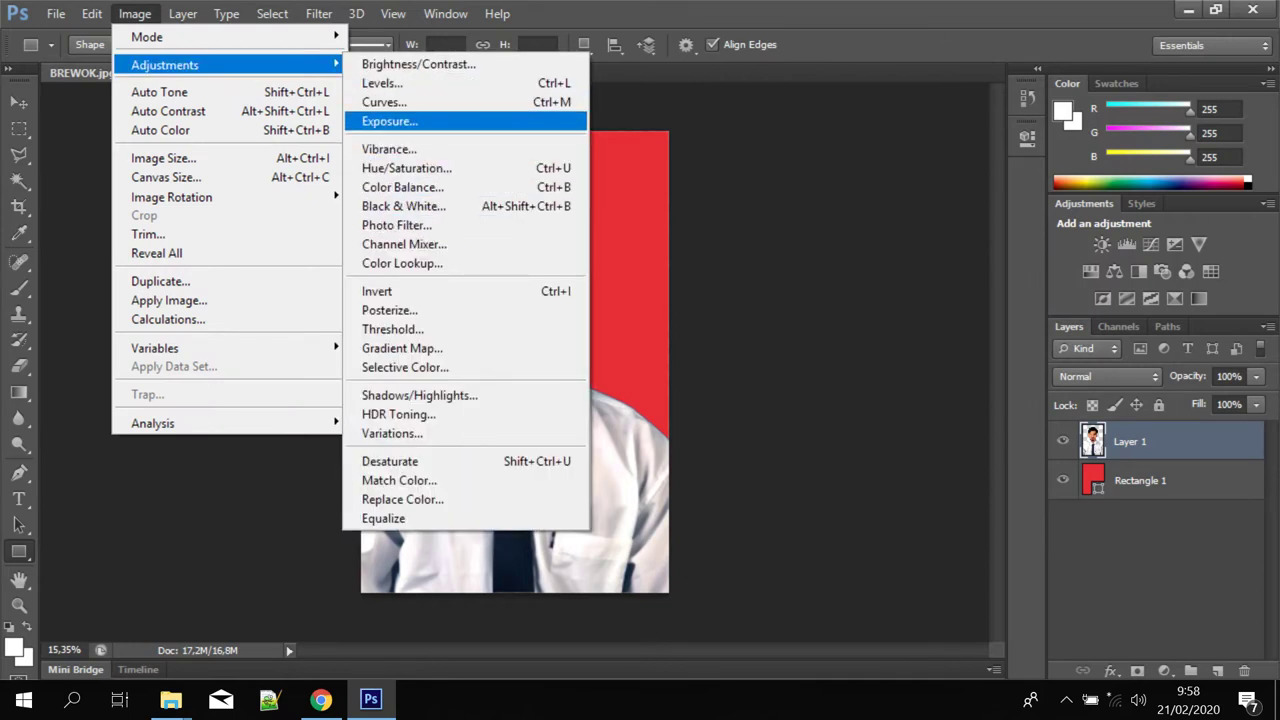
# Step: Apply Exposure to Layer 1: exposure -0,11, offset -0,0081, gamma correction 0,93
pyautogui.click(390, 121)
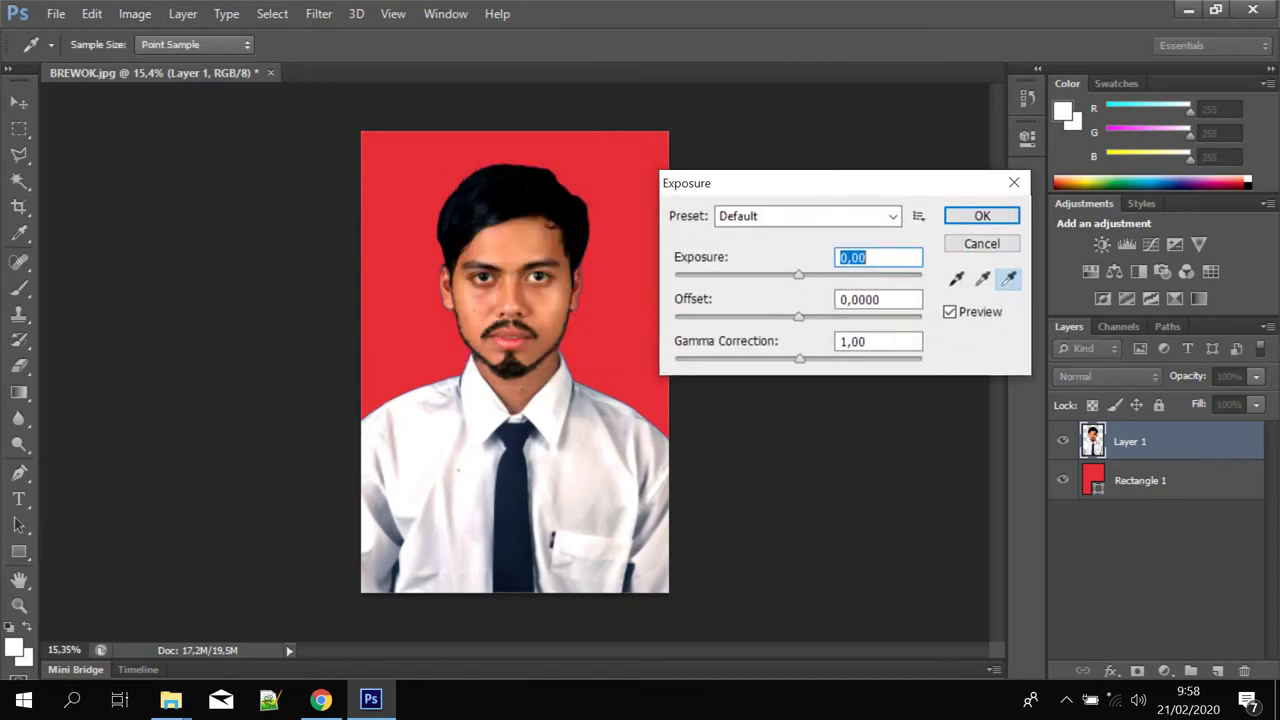
pyautogui.write('-0,38')
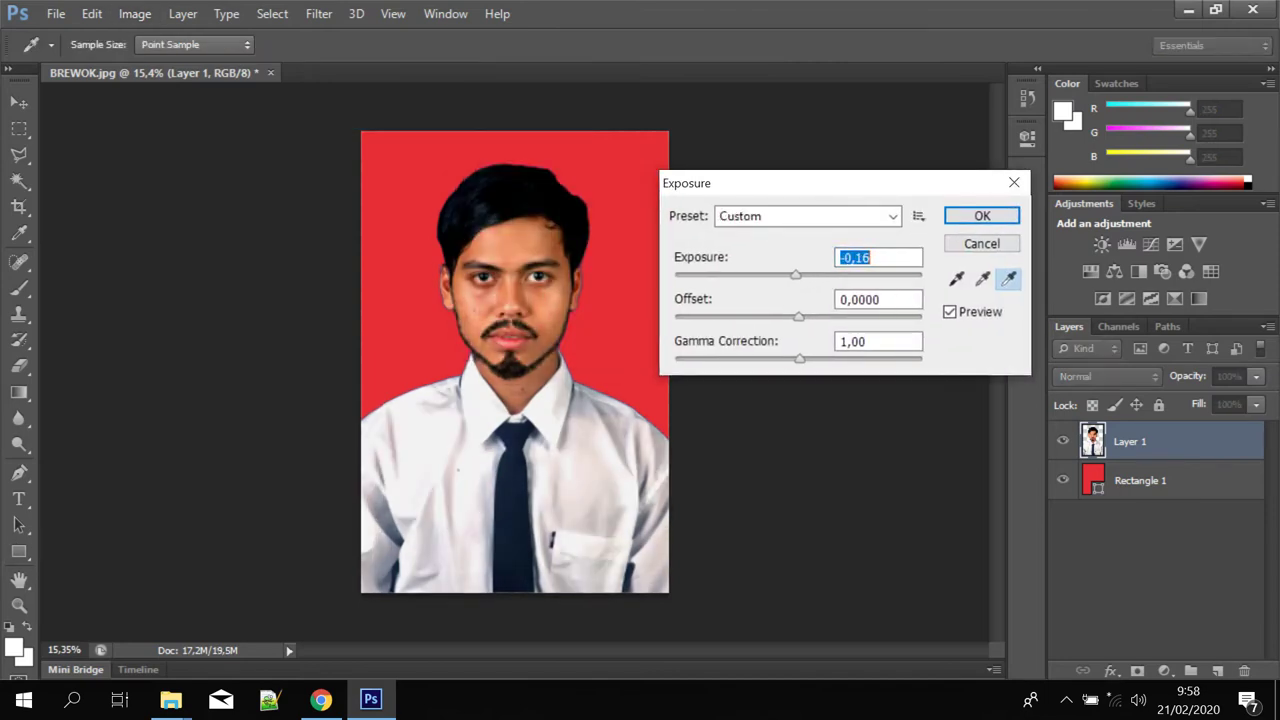
pyautogui.press('Down')
pyautogui.press('Down')
pyautogui.press('Down')
pyautogui.hotkey('shift', 'Up')
pyautogui.hotkey('shift', 'Up')
pyautogui.hotkey('shift', 'Up')
pyautogui.press('Up')
pyautogui.press('Up')
pyautogui.press('Tab')
pyautogui.hotkey('shift', 'Down')
pyautogui.hotkey('shift', 'Down')
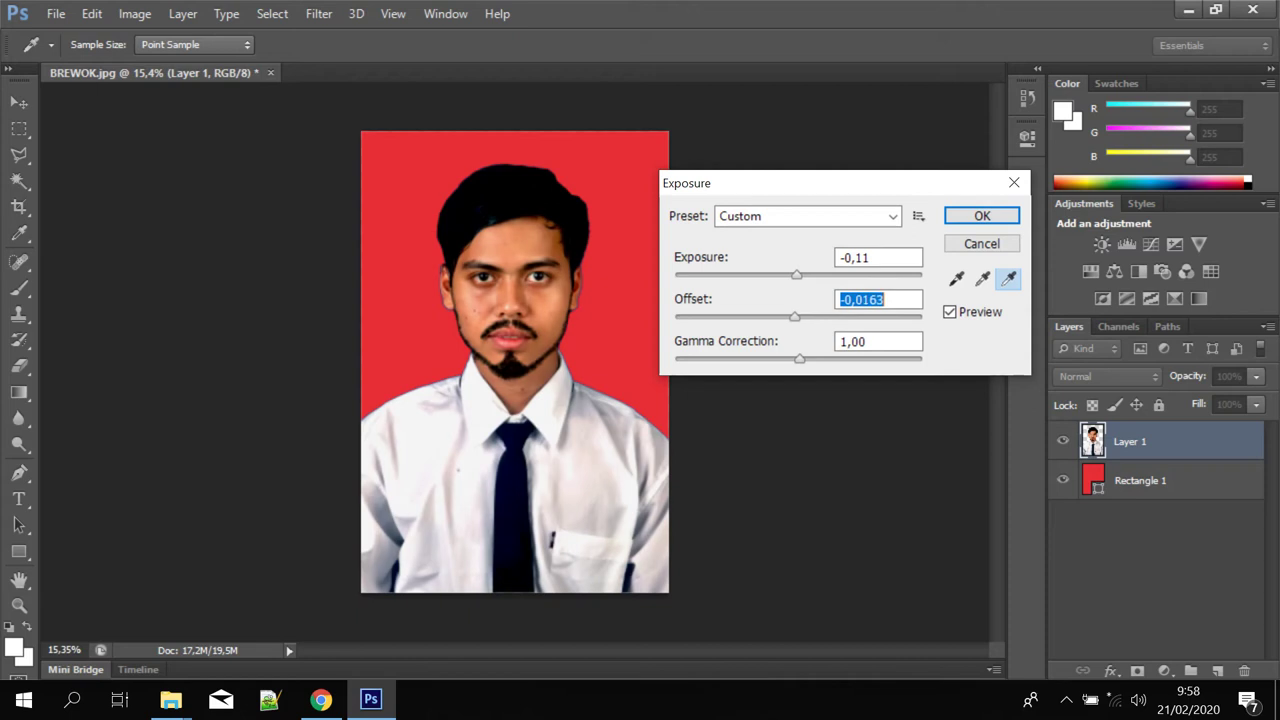
pyautogui.hotkey('shift', 'Up')
pyautogui.hotkey('shift', 'Up')
pyautogui.hotkey('shift', 'Up')
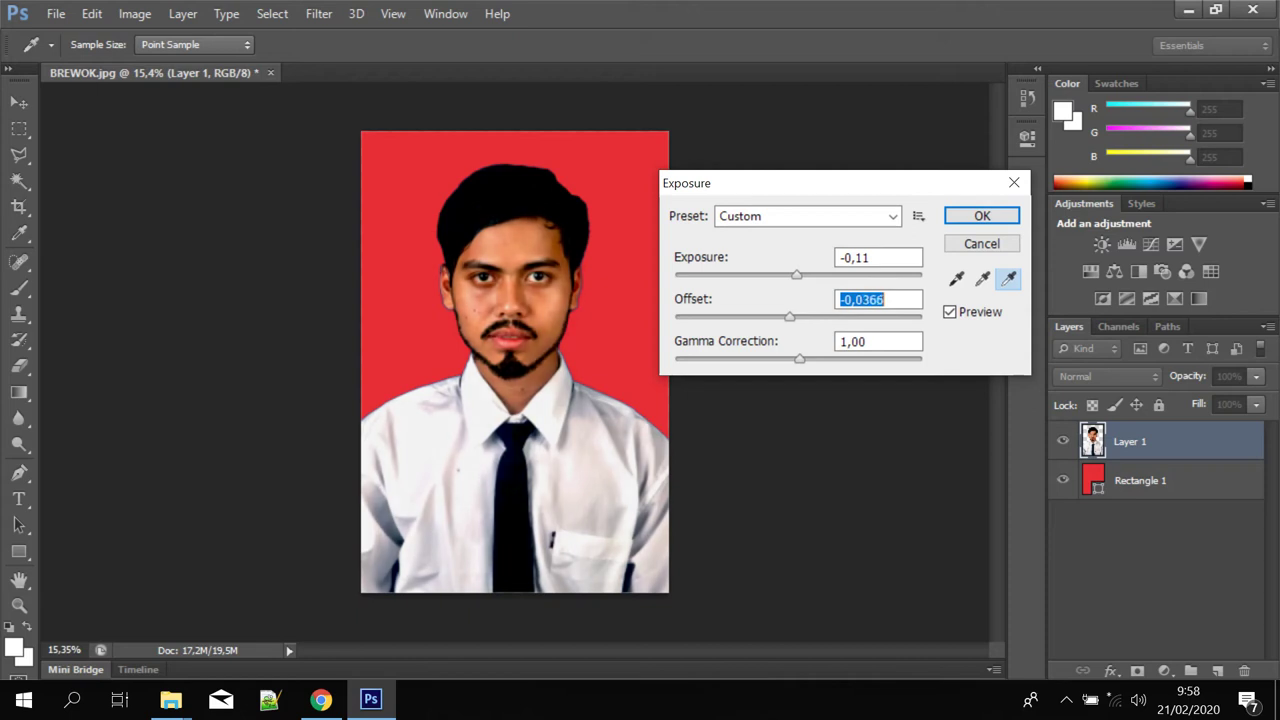
pyautogui.hotkey('shift', 'Down')
pyautogui.hotkey('shift', 'Down')
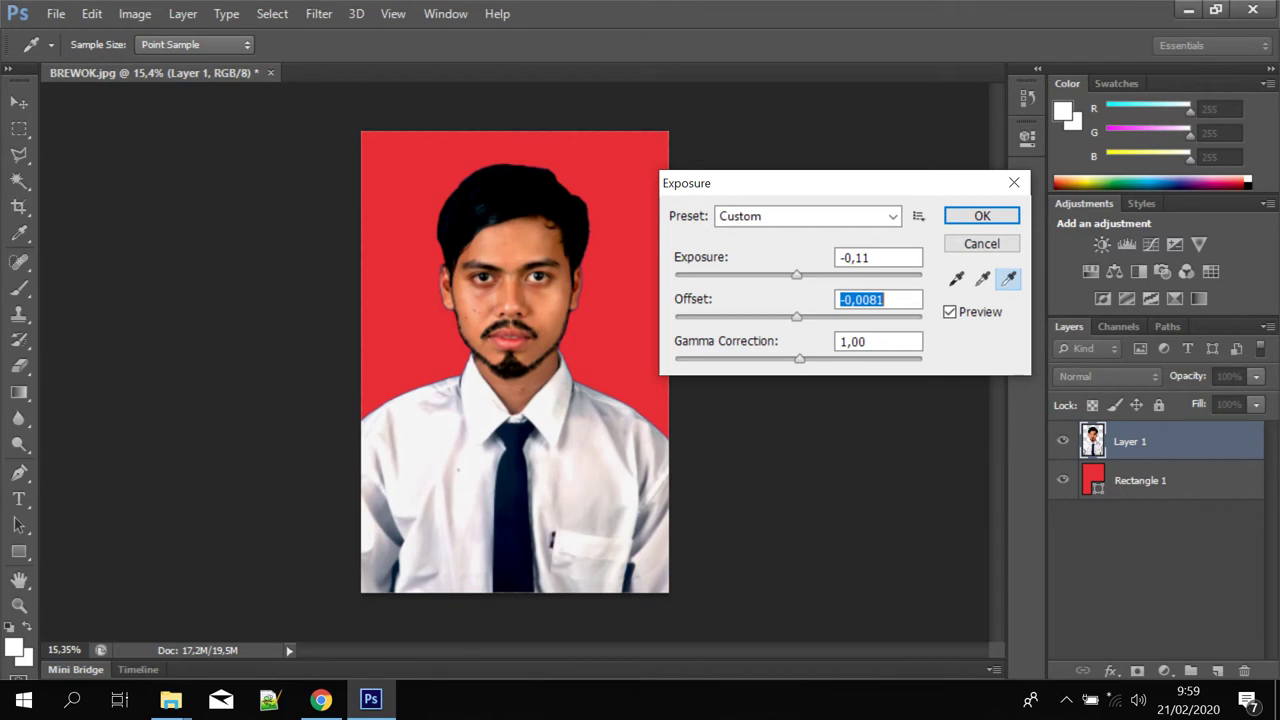
pyautogui.press('Tab')
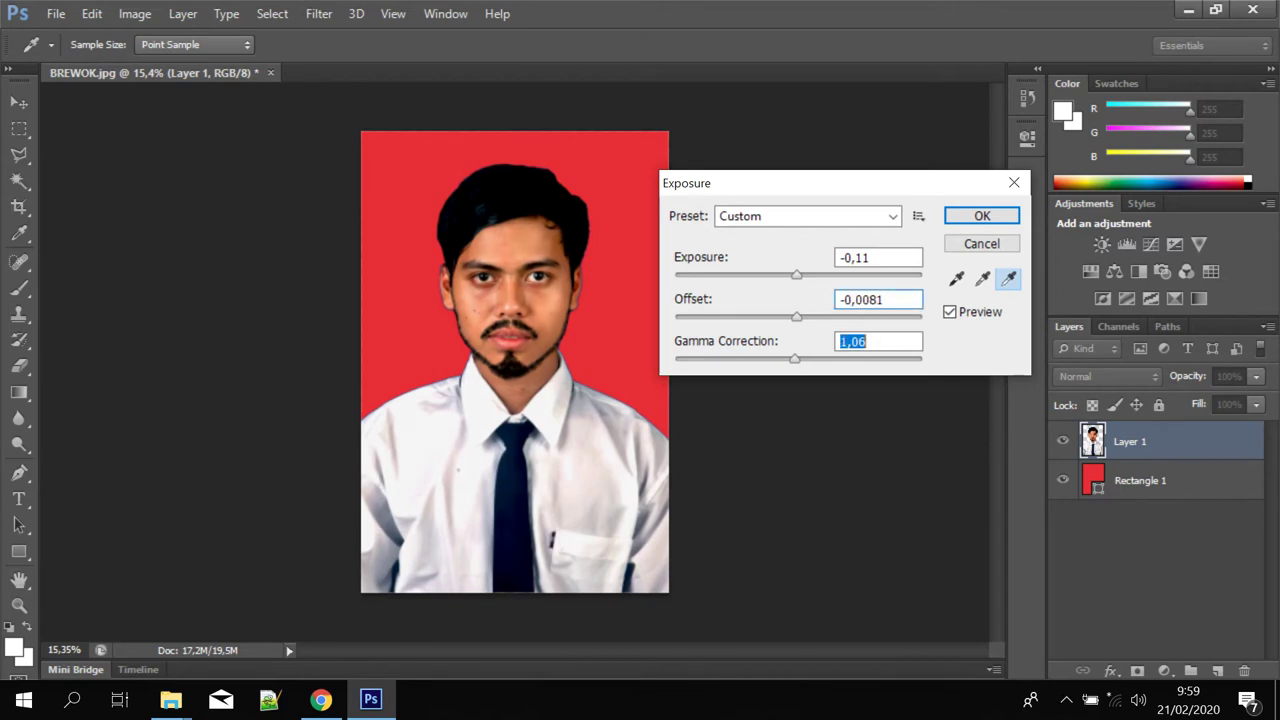
pyautogui.press('Down')
pyautogui.press('Down')
pyautogui.press('Down')
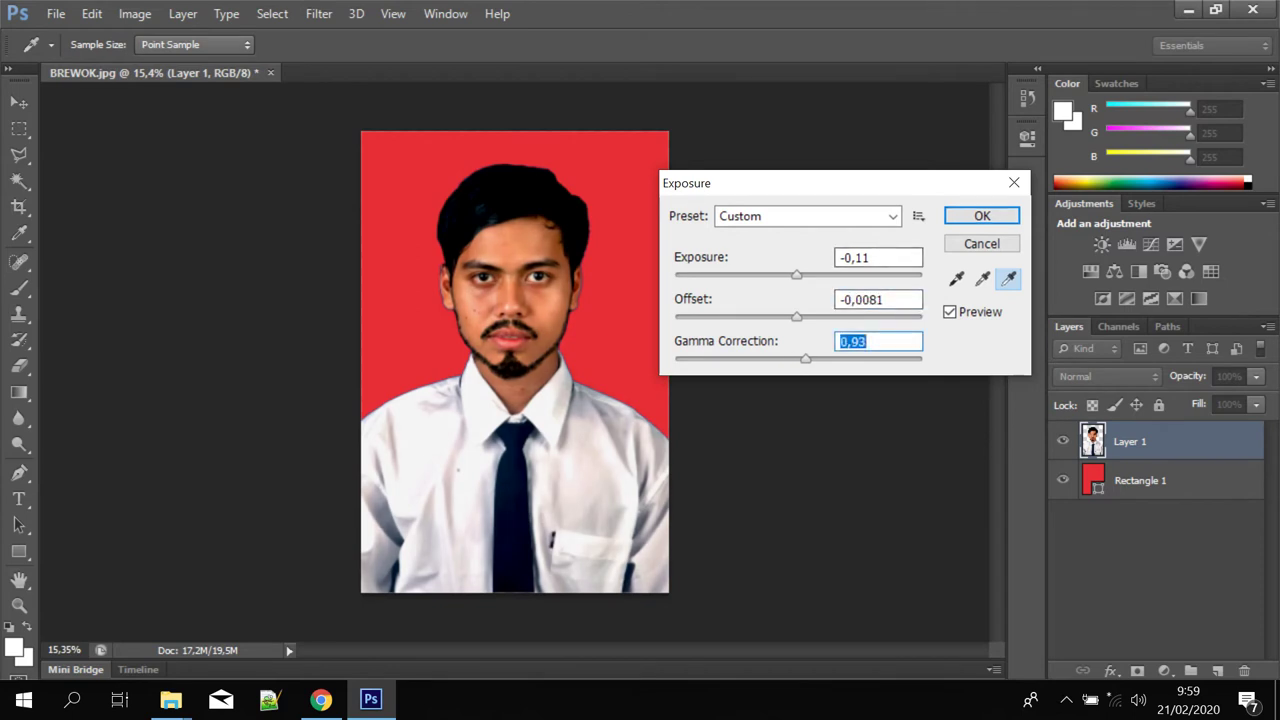
pyautogui.press('Return')
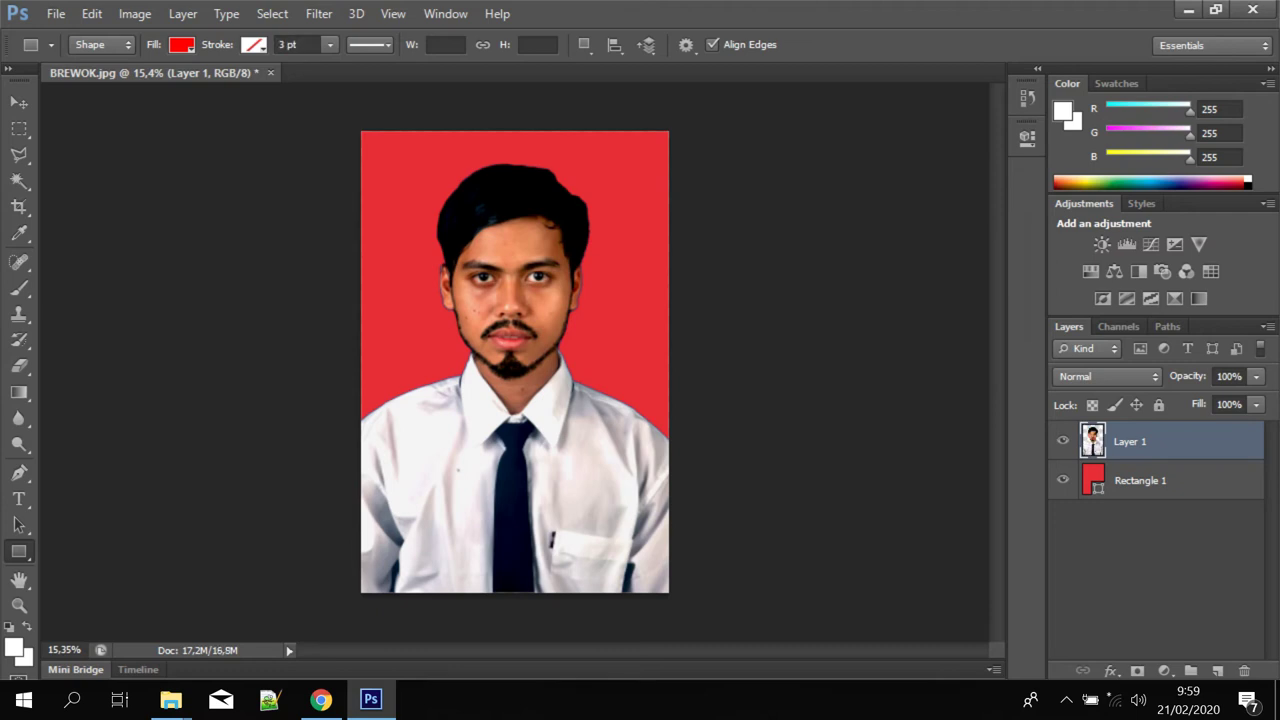
# Step: Select the Rectangle 1 layer and set its fill to the pure red swatch
pyautogui.hotkey('alt', '[')
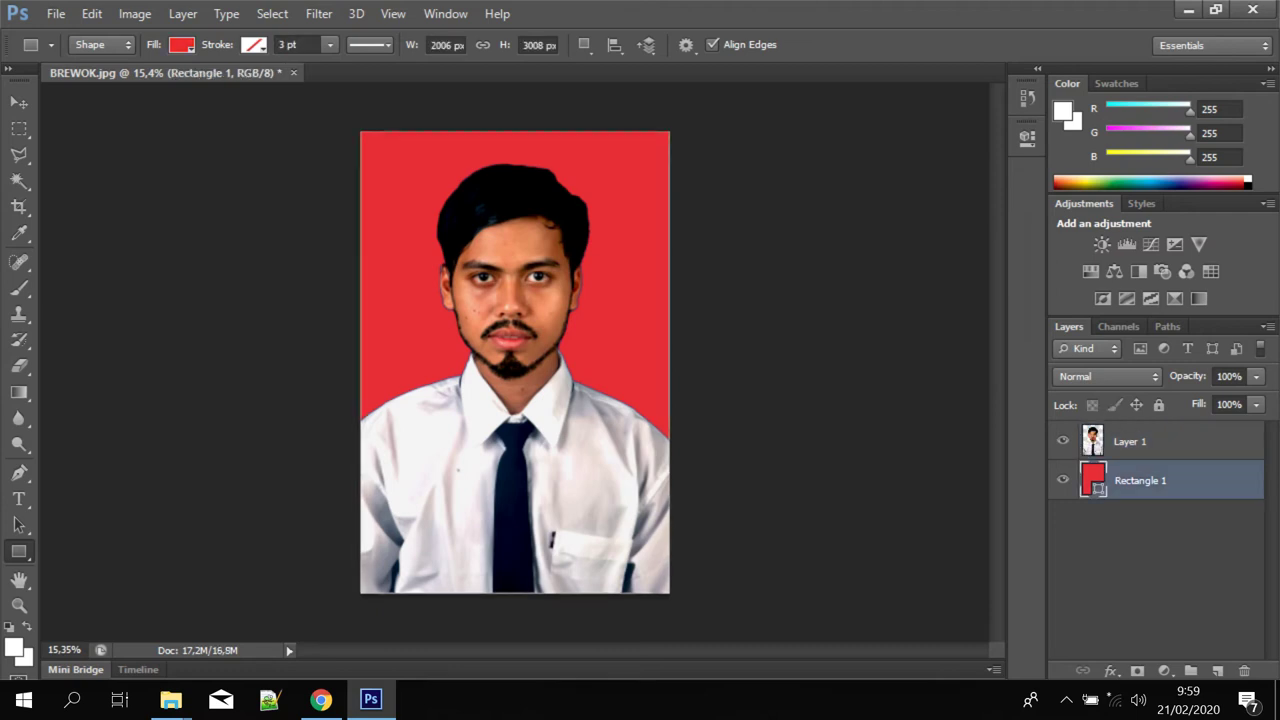
pyautogui.click(181, 44)
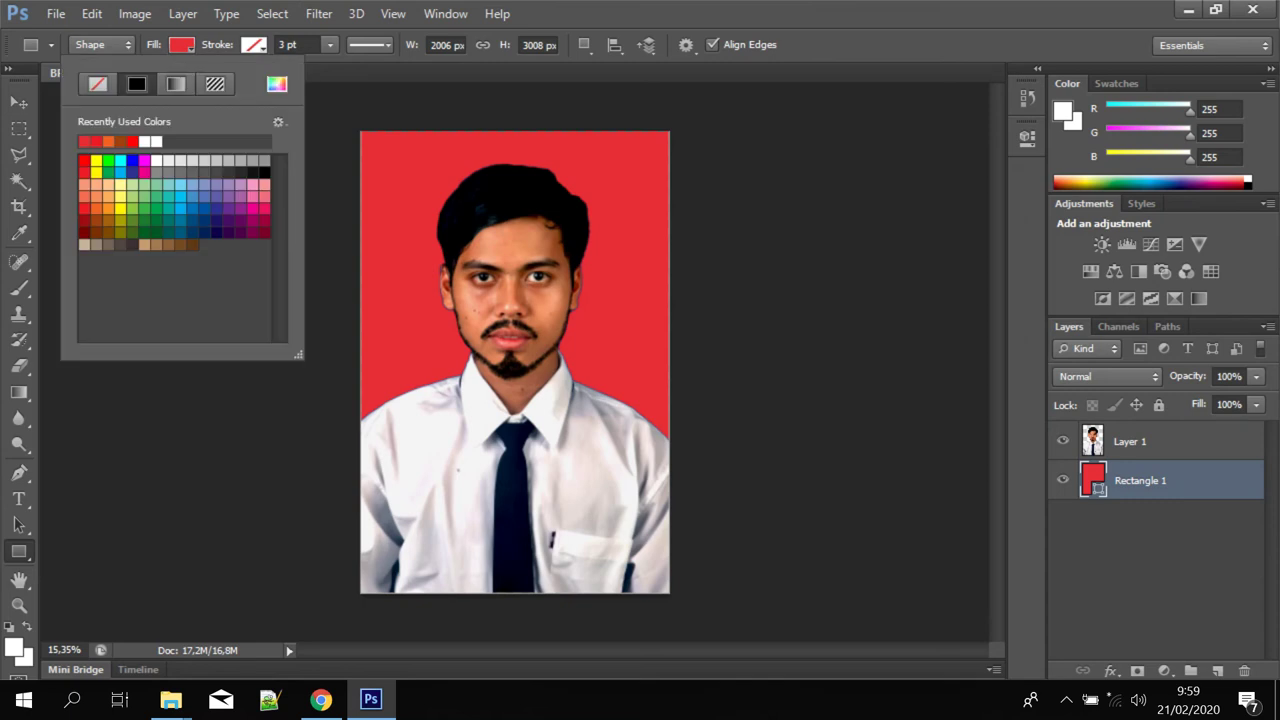
pyautogui.click(84, 160)
pyautogui.press('Return')
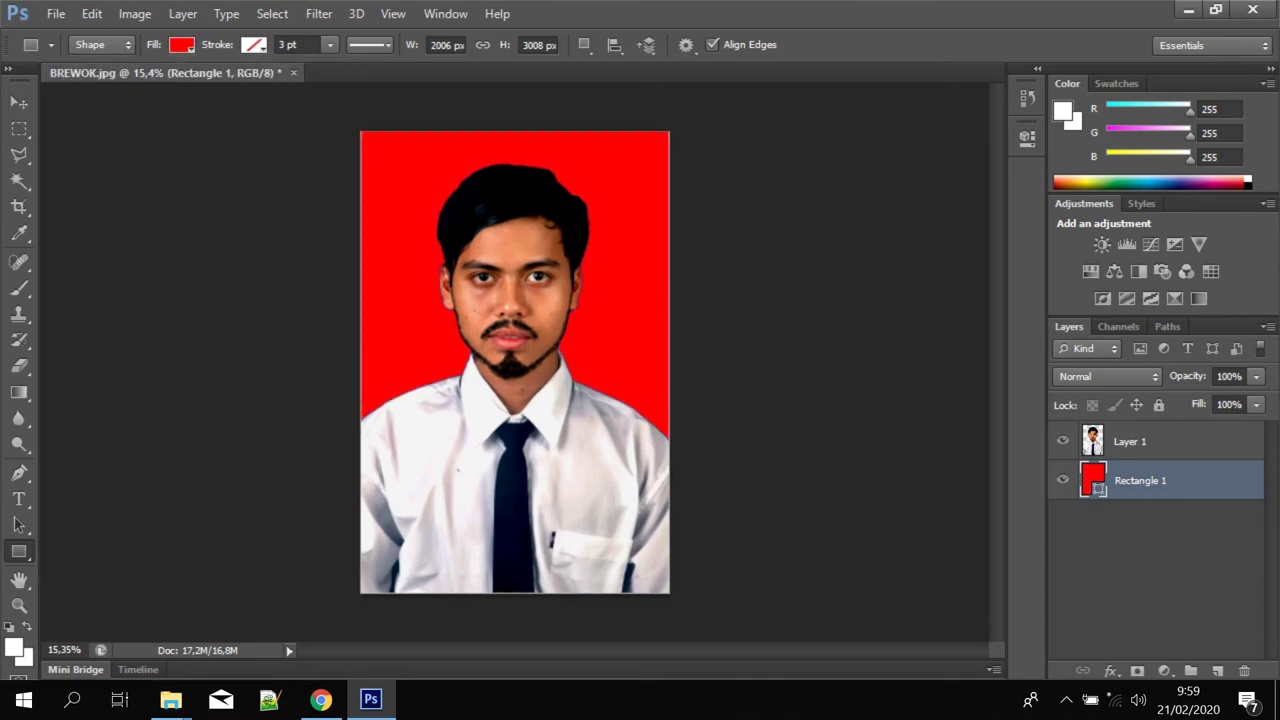